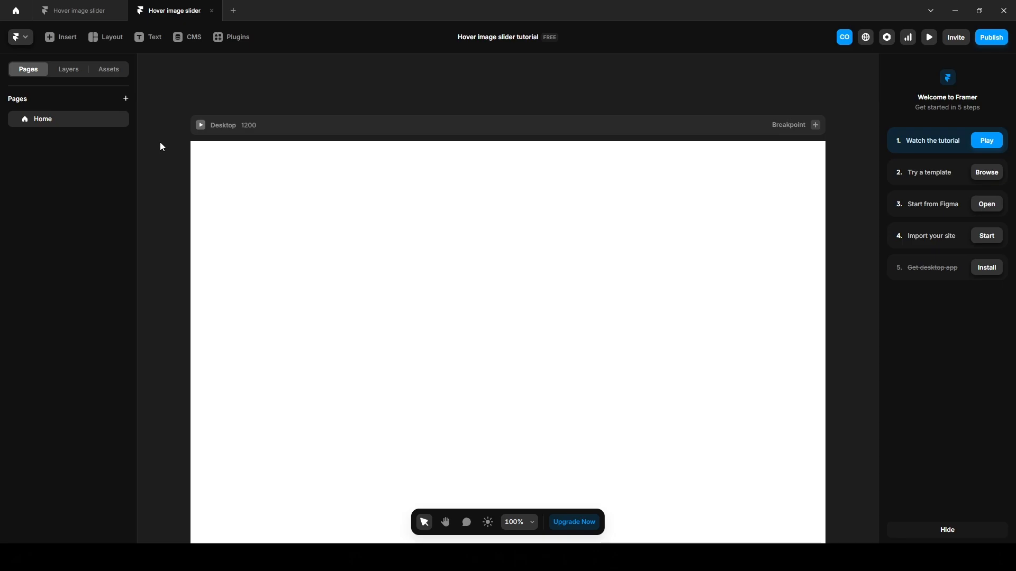
Add a stack layout to the Desktop breakpoint and set its fill colour to 000000.
{"action": "left_click", "coordinate": [77, 78]}
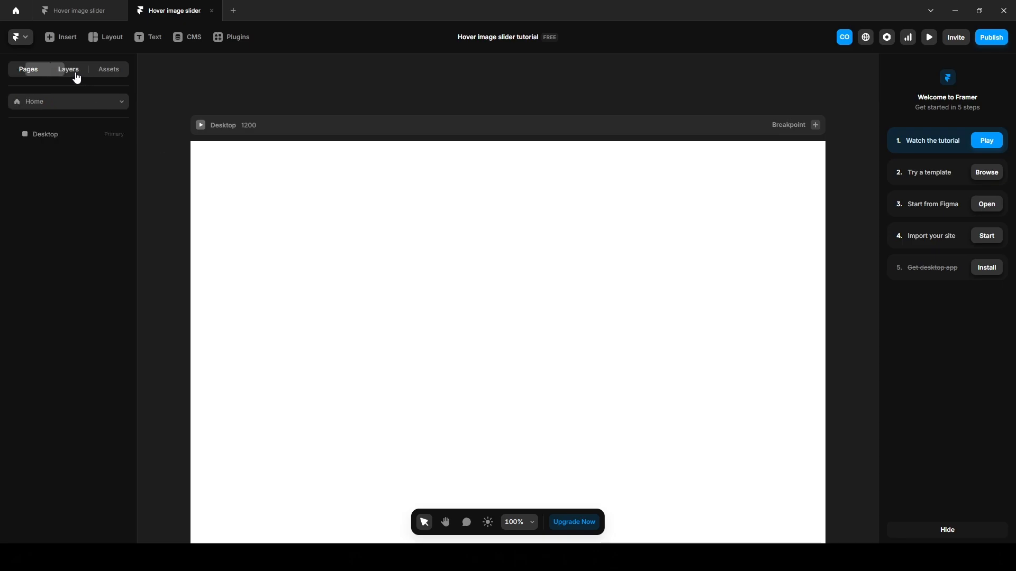
{"action": "left_click", "coordinate": [45, 134]}
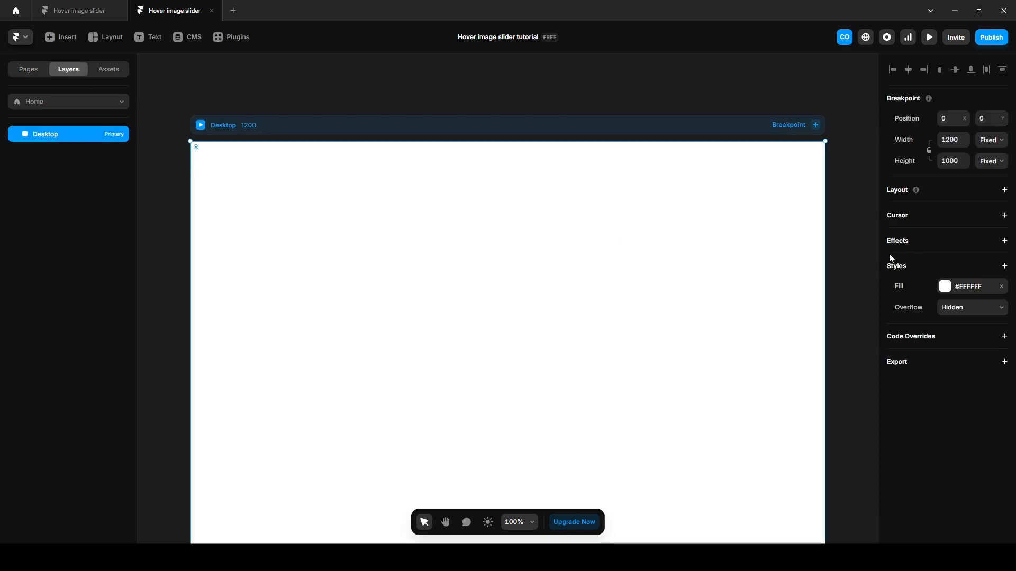
{"action": "left_click", "coordinate": [899, 195]}
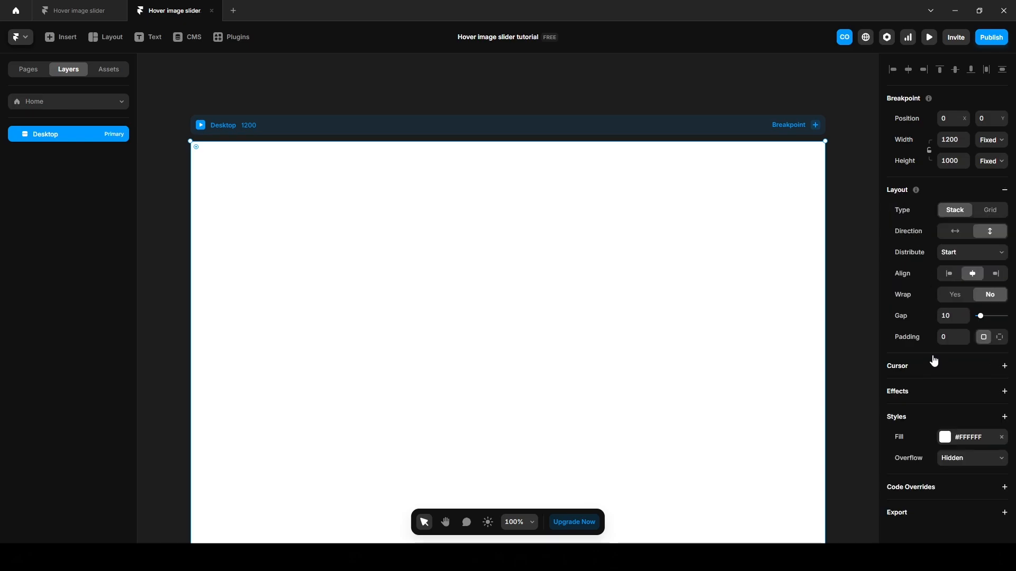
{"action": "left_click", "coordinate": [945, 439]}
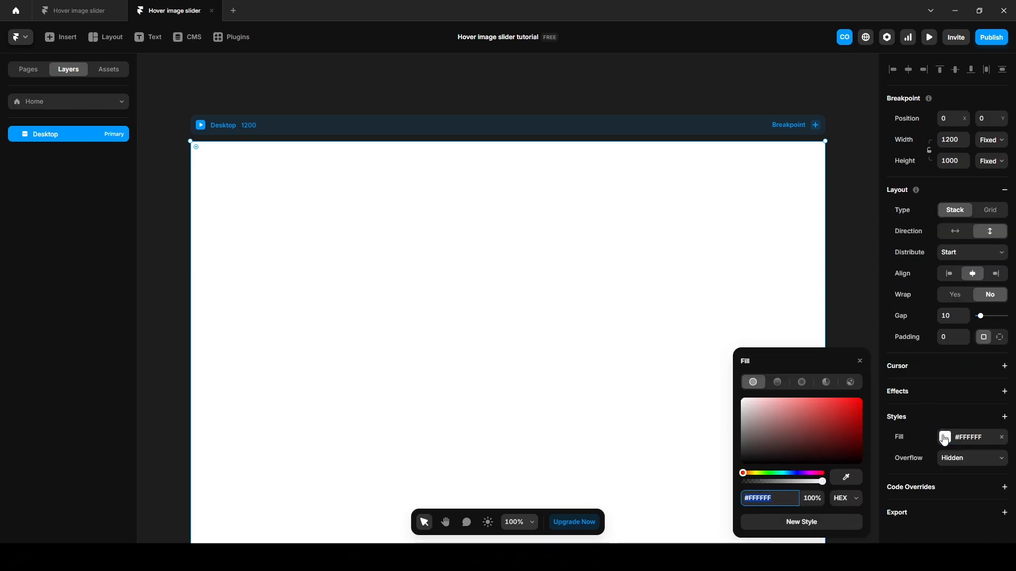
{"action": "type", "text": "000000"}
{"action": "key", "text": "Return"}
{"action": "left_click", "coordinate": [599, 91]}
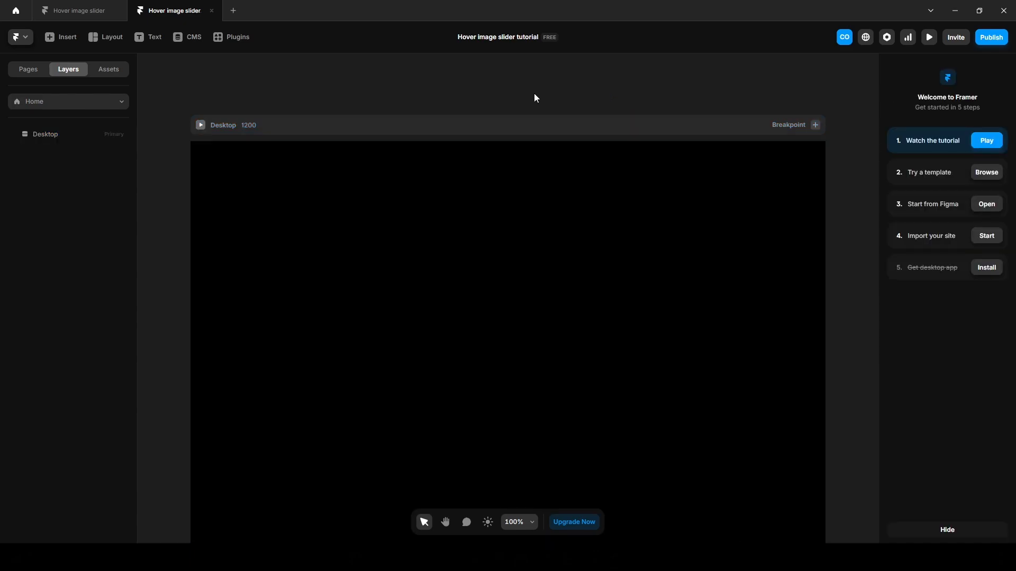
Draw a frame about 1090 × 411 on the Desktop breakpoint and convert it into a component named Images.
{"action": "key", "text": "f"}
{"action": "left_click_drag", "start_coordinate": [214, 172], "coordinate": [791, 388]}
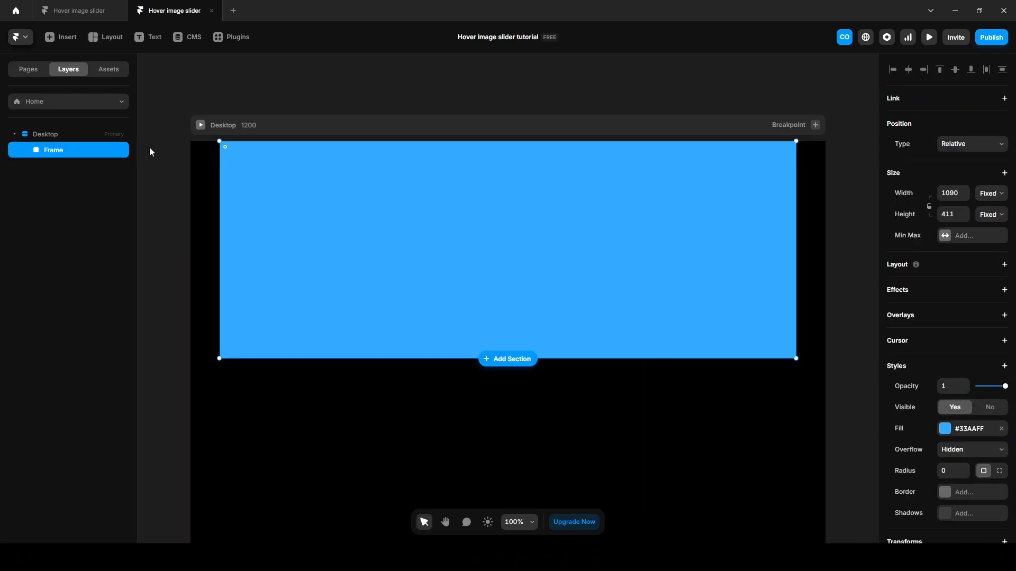
{"action": "right_click", "coordinate": [83, 153]}
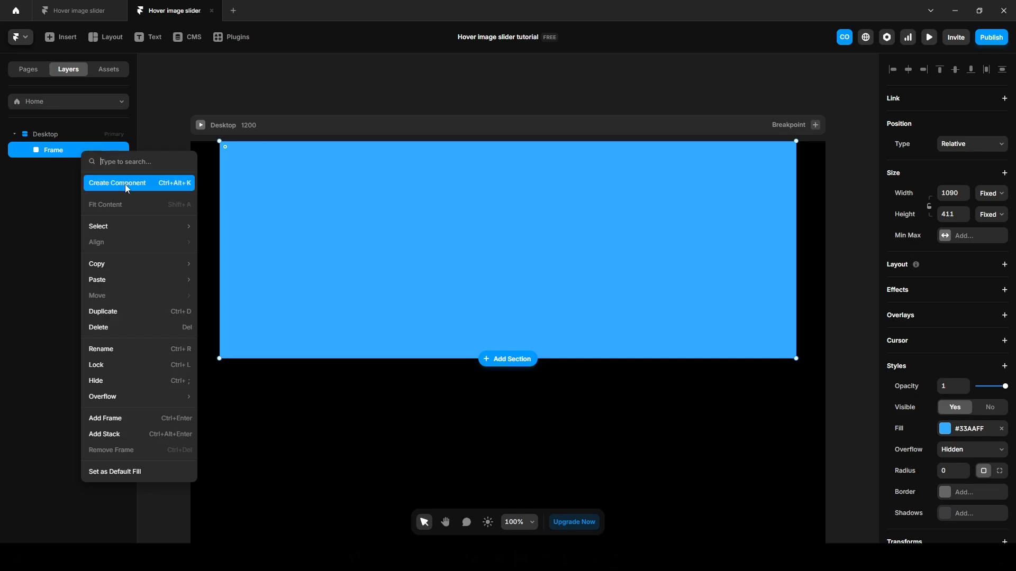
{"action": "left_click", "coordinate": [176, 188]}
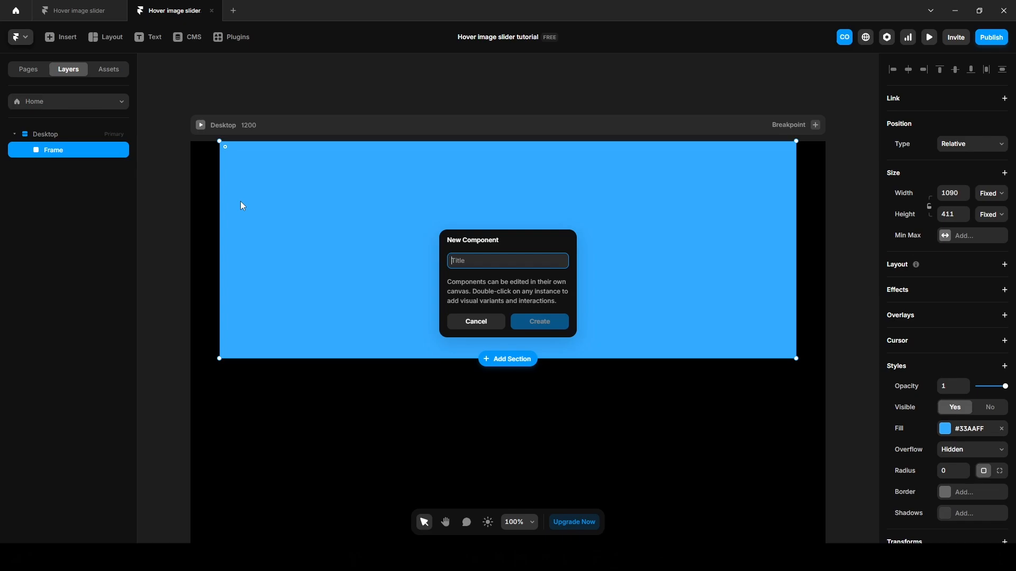
{"action": "type", "text": "Images"}
{"action": "key", "text": "Return"}
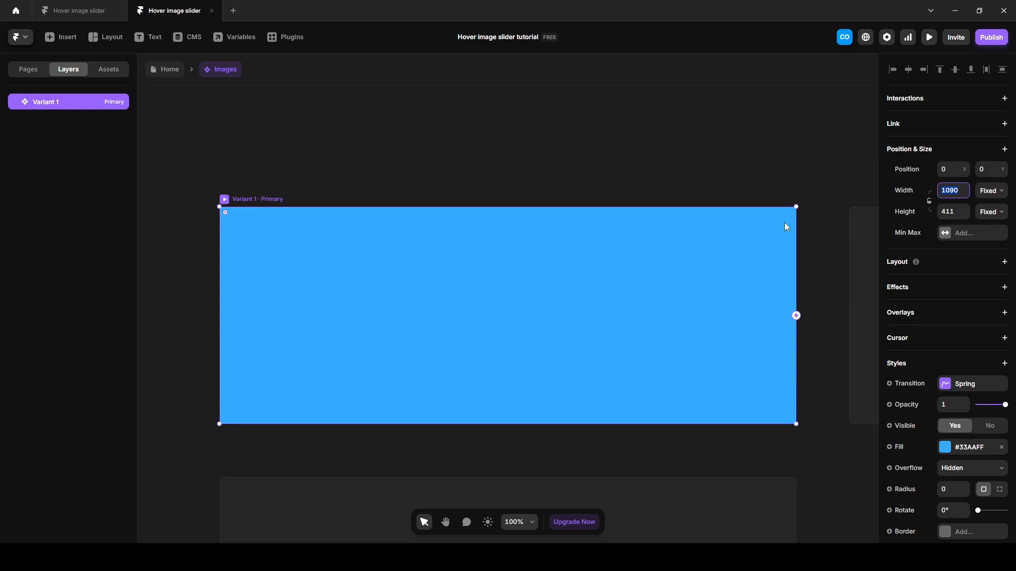
Set the width of the component's primary variant to 1200.
{"action": "type", "text": "1200"}
{"action": "key", "text": "Return"}
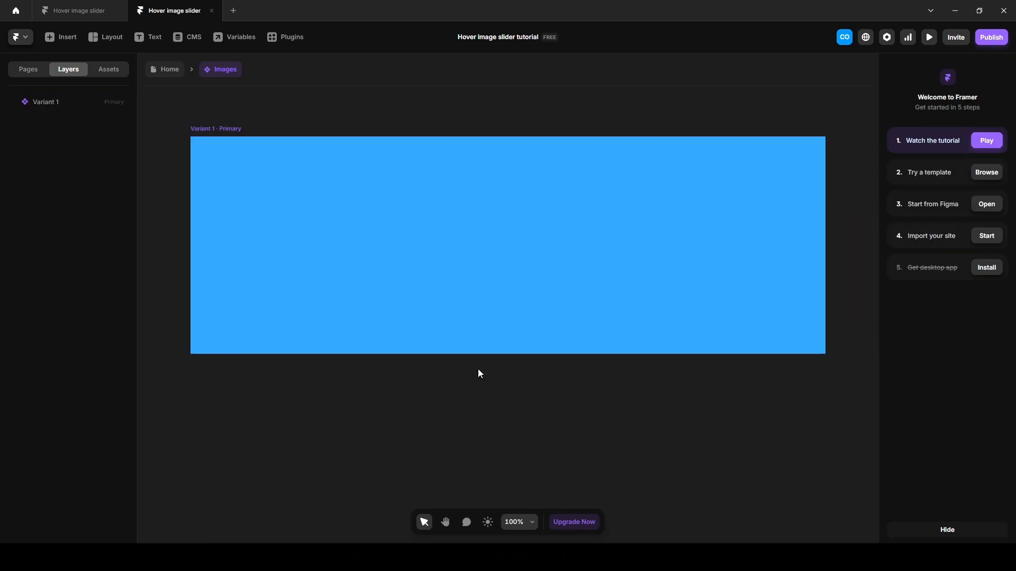
Examine the individual image panels in the finished Hover image slider project, returning to the tutorial project when done.
{"action": "left_click", "coordinate": [91, 11]}
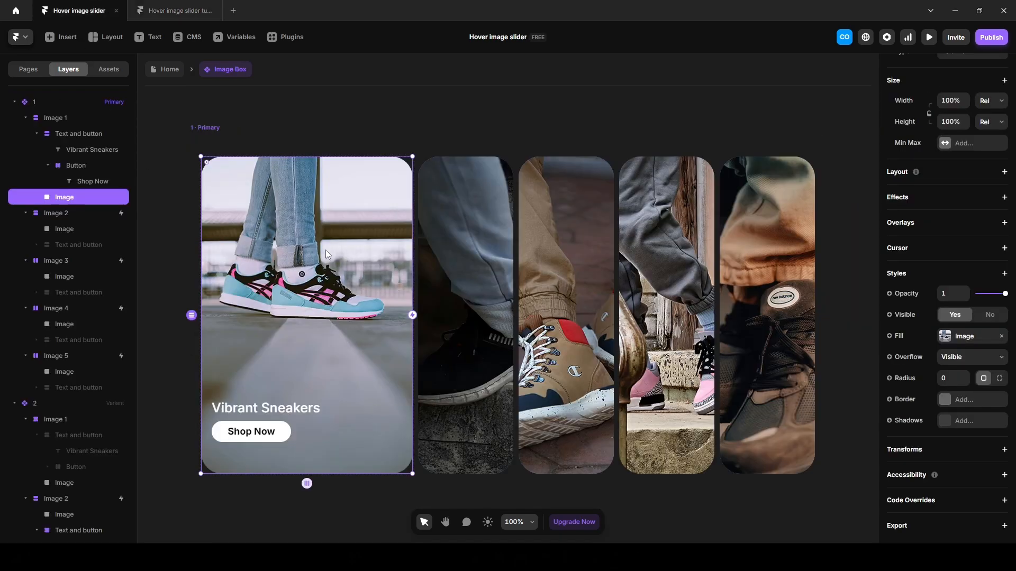
{"action": "left_click", "coordinate": [481, 249]}
{"action": "left_click", "coordinate": [550, 248]}
{"action": "left_click", "coordinate": [682, 239]}
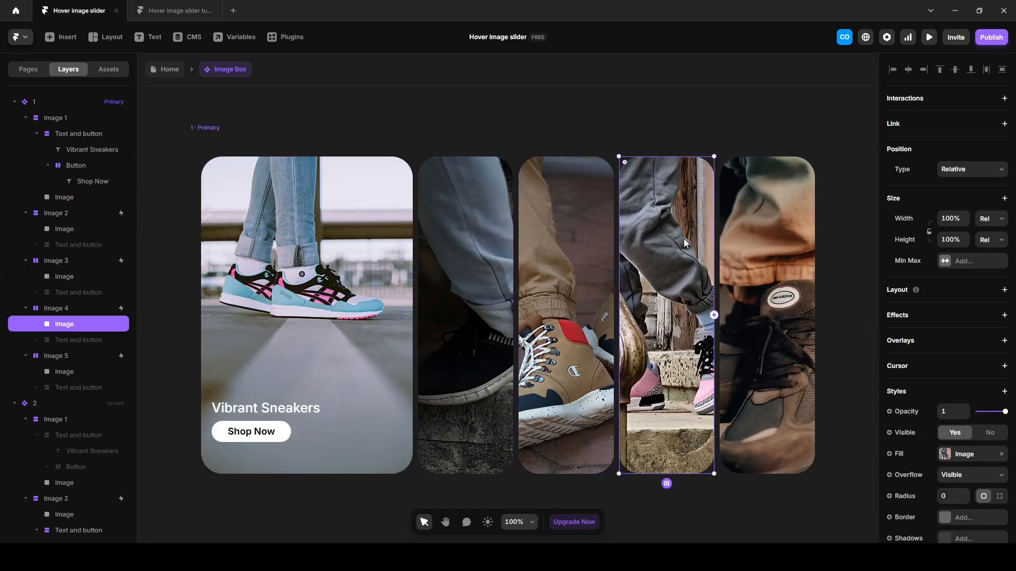
{"action": "left_click", "coordinate": [192, 11]}
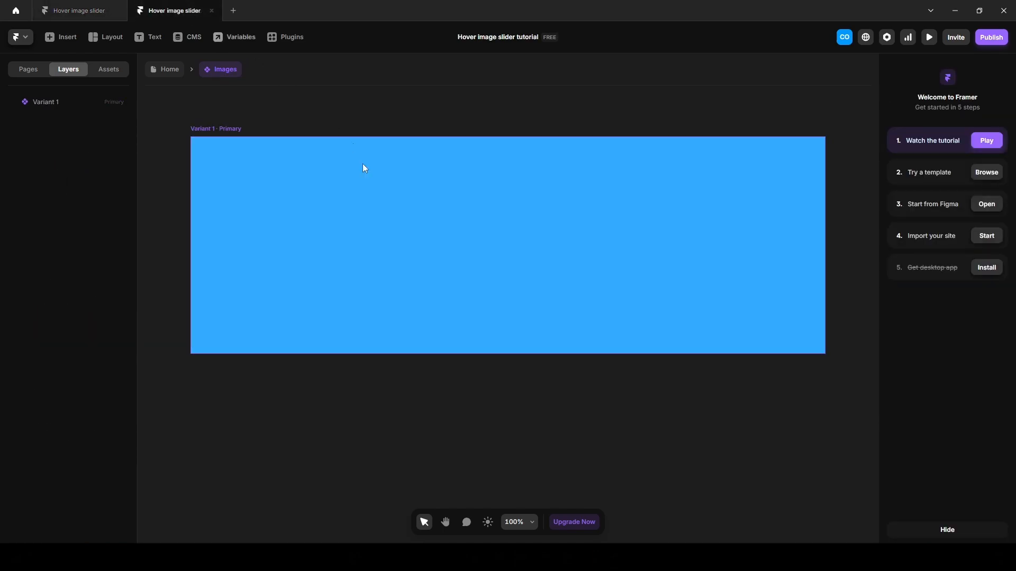
Draw a frame inside the primary variant and size it to 400 wide by 600 high.
{"action": "key", "text": "f"}
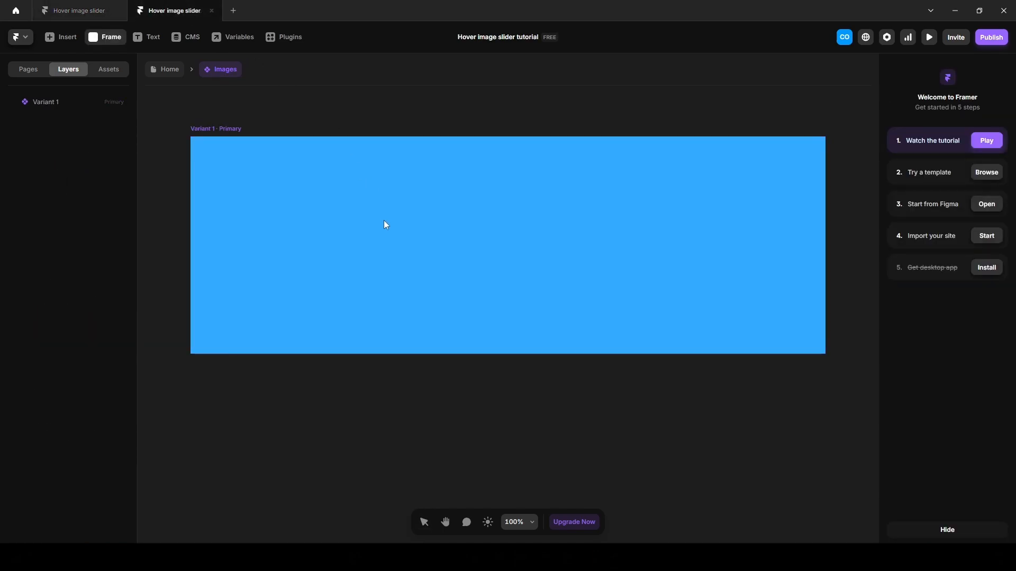
{"action": "left_click_drag", "start_coordinate": [273, 159], "coordinate": [348, 326]}
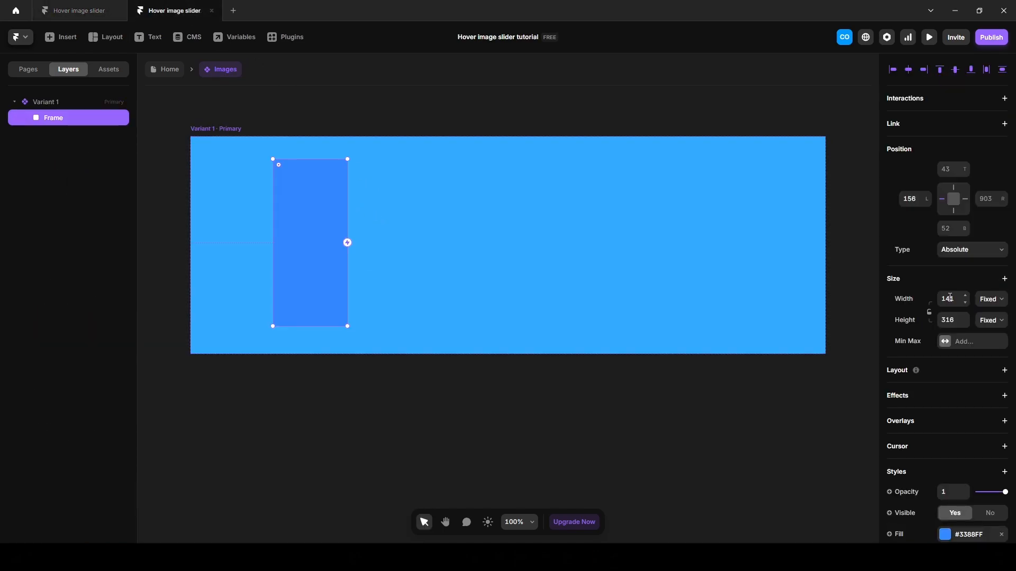
{"action": "left_click", "coordinate": [947, 298]}
{"action": "type", "text": "400"}
{"action": "key", "text": "Tab"}
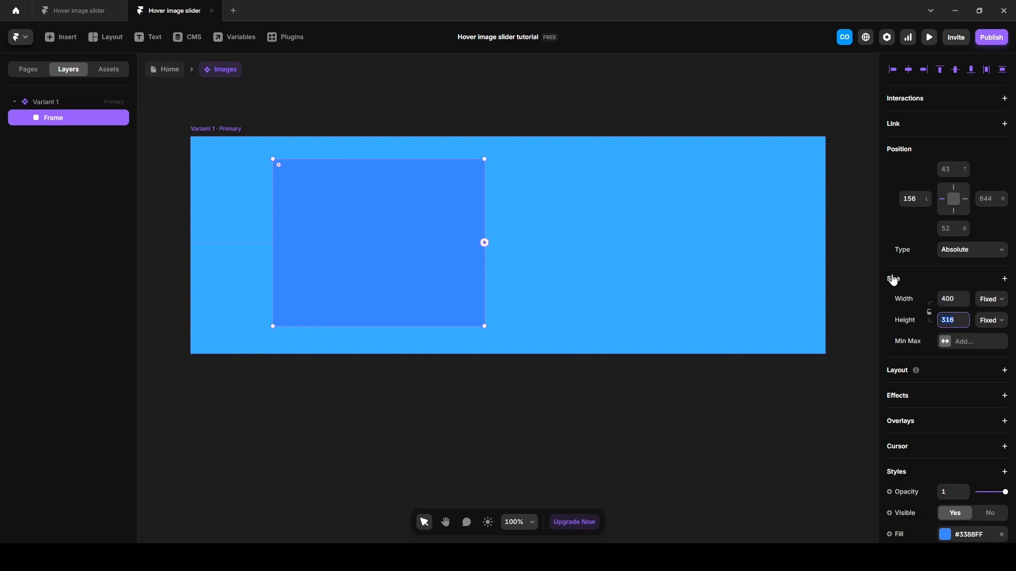
{"action": "type", "text": "600"}
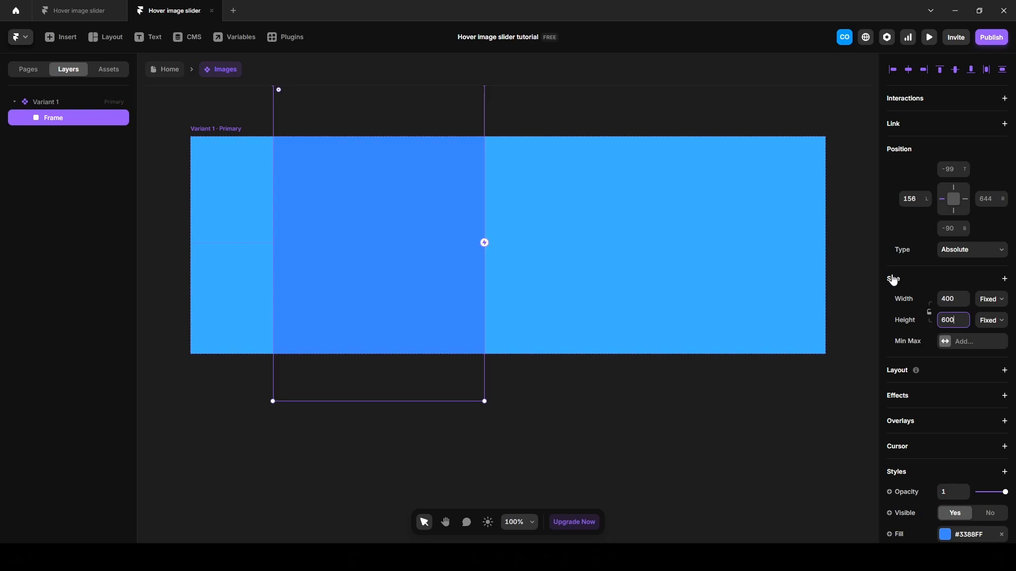
Rename the Images component's primary variant to 1.
{"action": "left_click", "coordinate": [54, 105]}
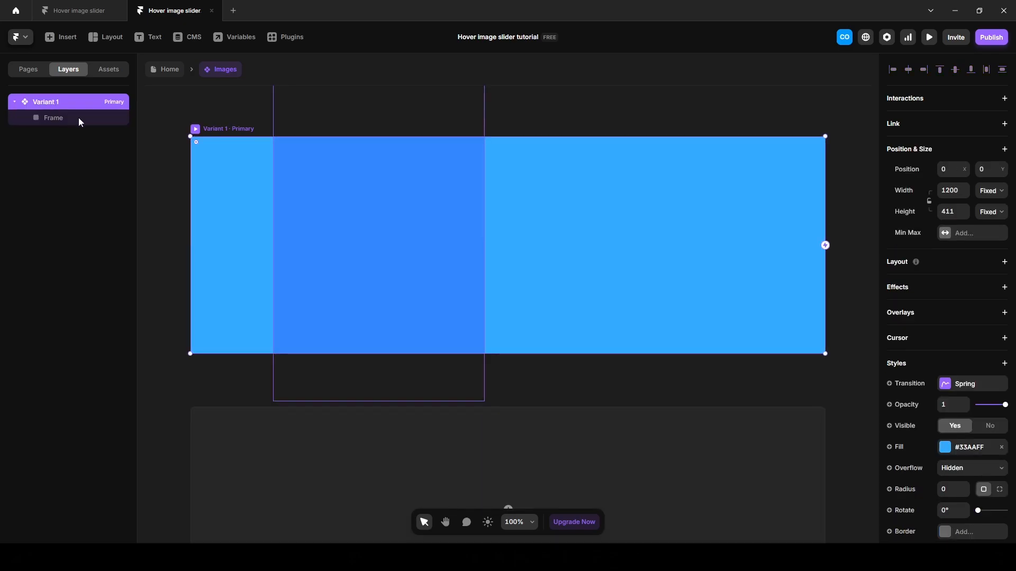
{"action": "double_click", "coordinate": [47, 101]}
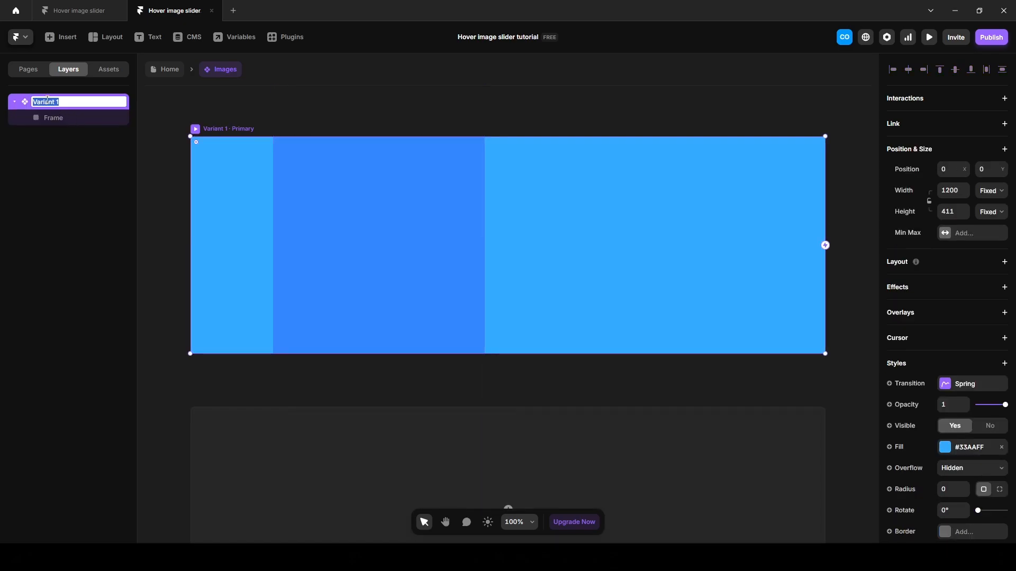
{"action": "type", "text": "1"}
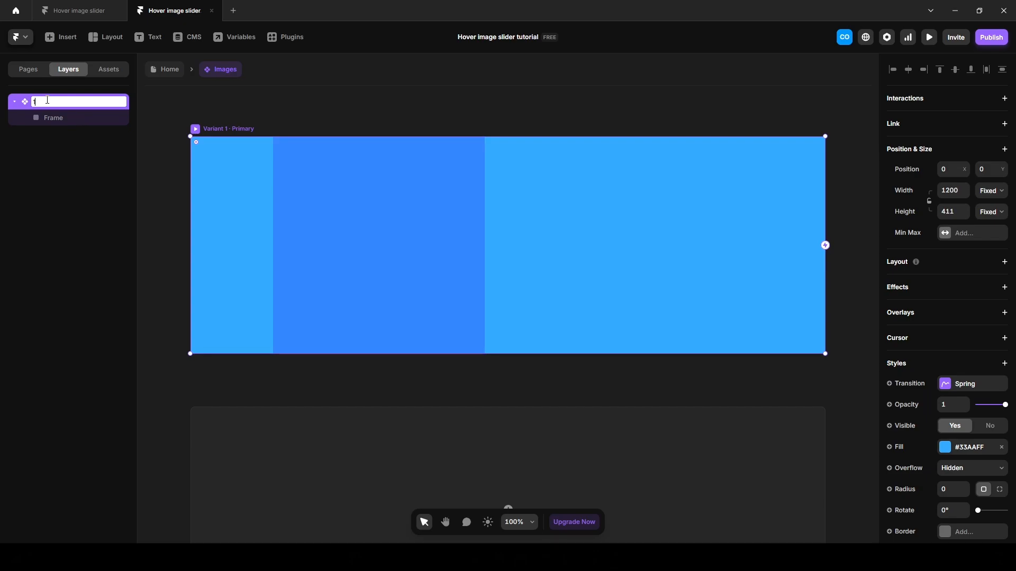
{"action": "key", "text": "Return"}
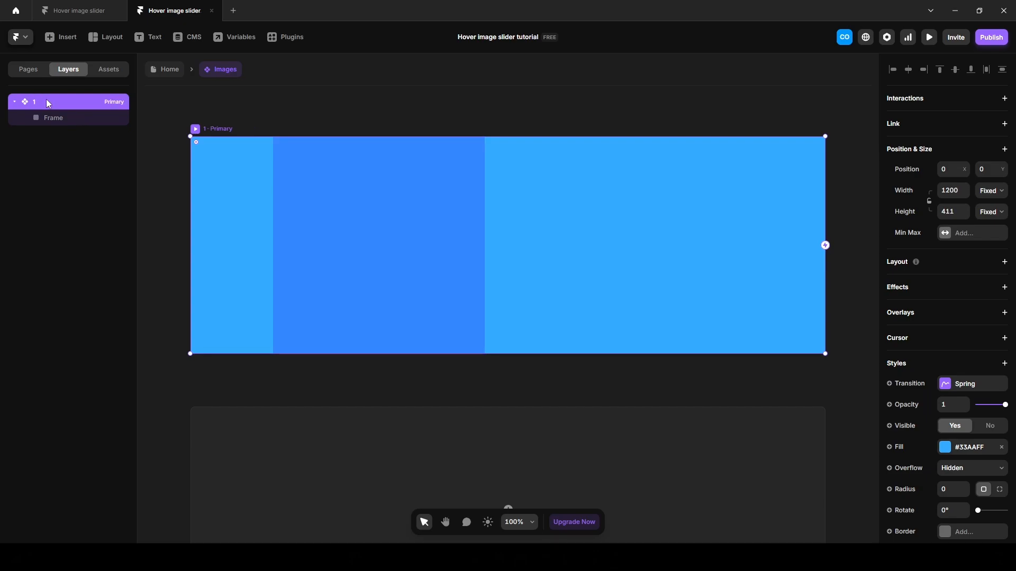
Set the primary variant's height to Fit Content and remove its fill.
{"action": "left_click", "coordinate": [988, 213]}
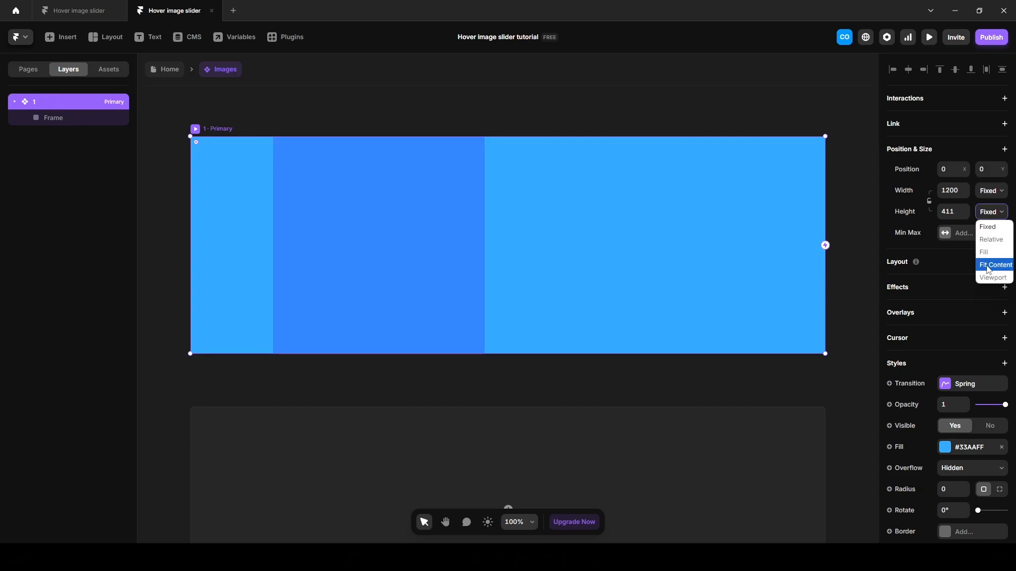
{"action": "left_click", "coordinate": [988, 265]}
{"action": "scroll", "coordinate": [952, 403], "scroll_direction": "down", "scroll_amount": 4}
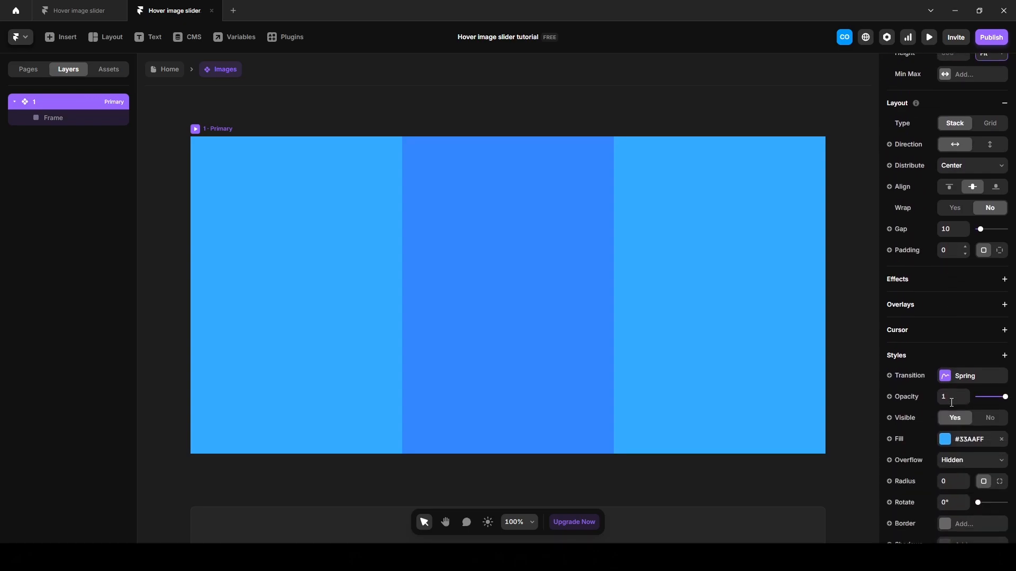
{"action": "scroll", "coordinate": [952, 403], "scroll_direction": "down", "scroll_amount": 3}
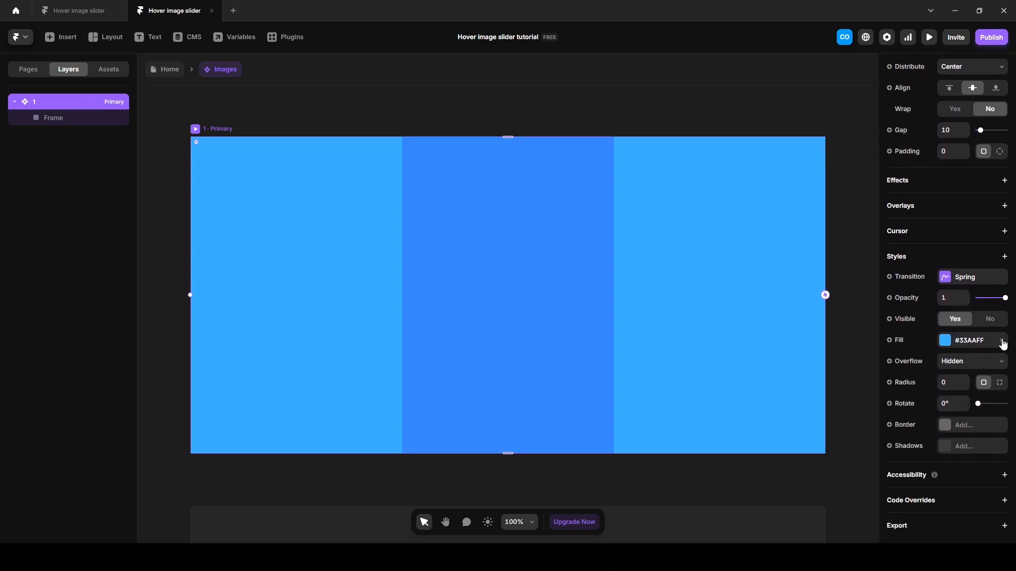
{"action": "left_click", "coordinate": [1004, 343]}
Set the primary variant's layout padding to 40.
{"action": "scroll", "coordinate": [942, 385], "scroll_direction": "up", "scroll_amount": 5}
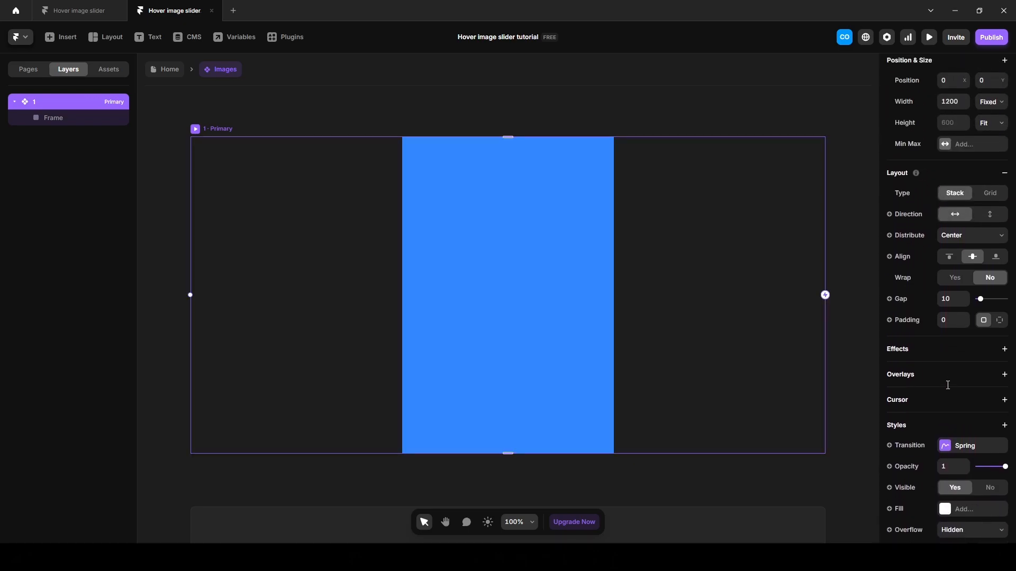
{"action": "scroll", "coordinate": [948, 385], "scroll_direction": "up", "scroll_amount": 1}
{"action": "left_click", "coordinate": [946, 361]}
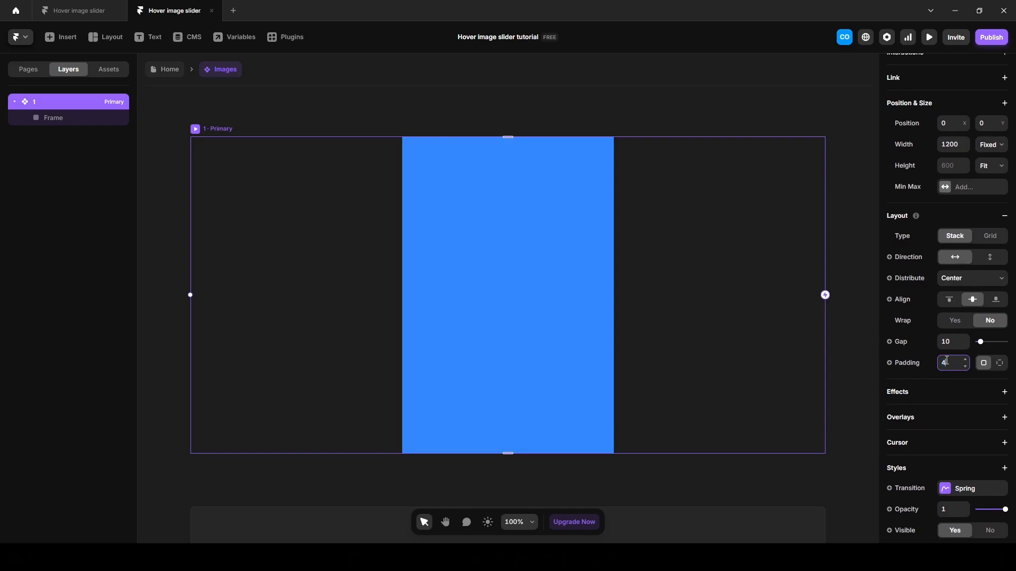
{"action": "type", "text": "40"}
{"action": "key", "text": "Return"}
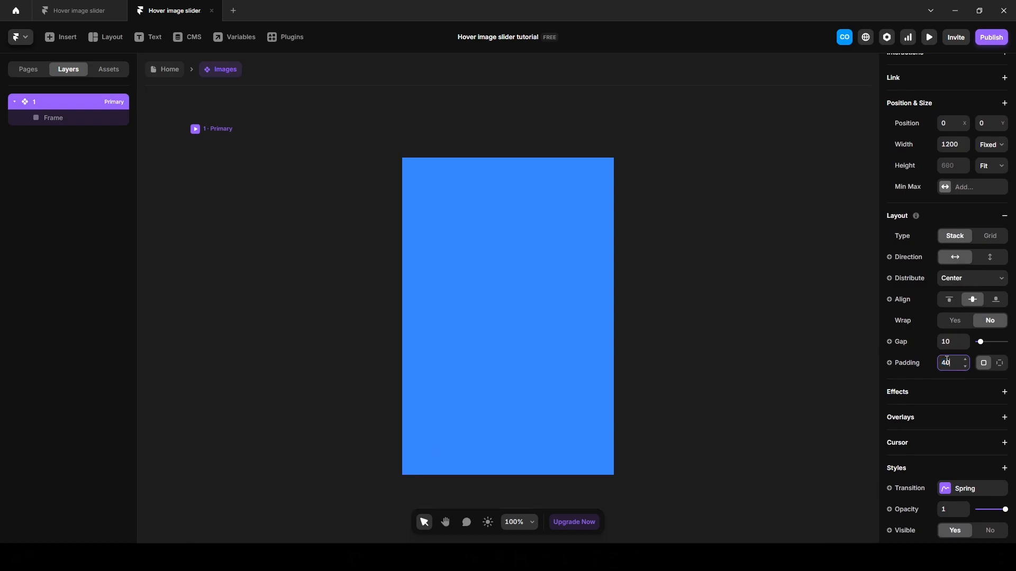
Rename the inner frame to Image 1 and give it a corner radius of 40.
{"action": "double_click", "coordinate": [52, 118]}
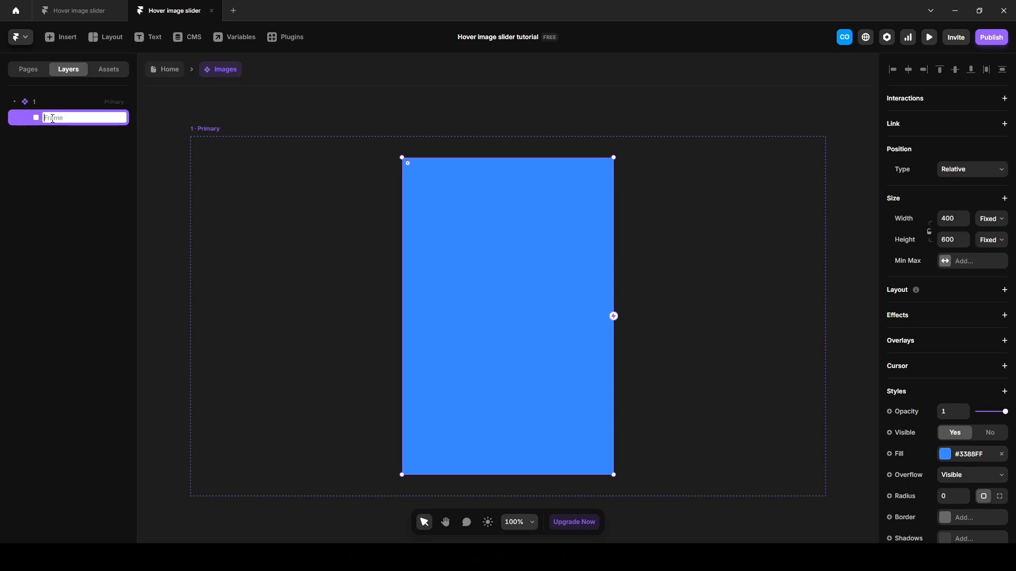
{"action": "type", "text": "Image 1"}
{"action": "key", "text": "Return"}
{"action": "scroll", "coordinate": [943, 409], "scroll_direction": "down", "scroll_amount": 3}
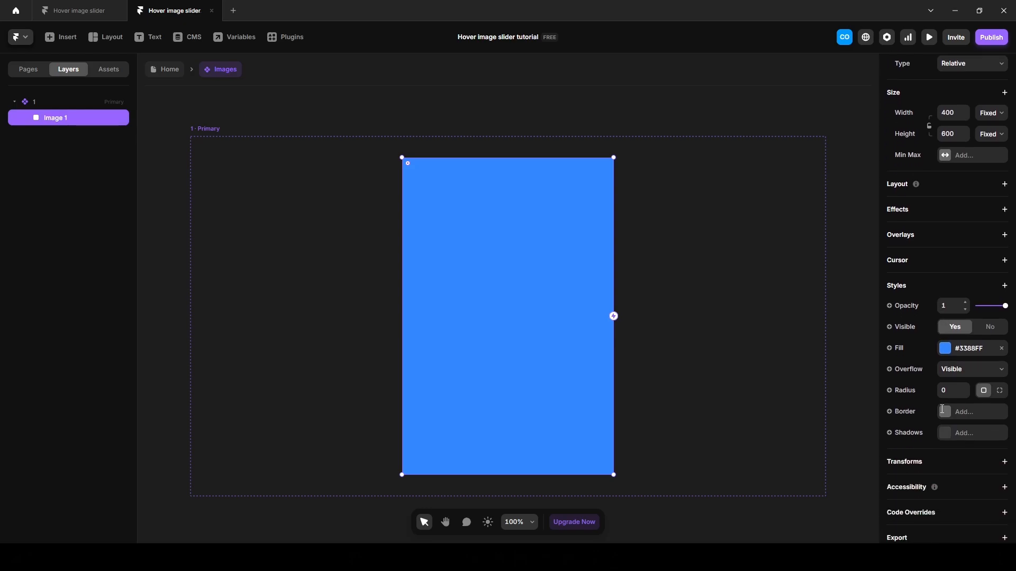
{"action": "left_click", "coordinate": [949, 390]}
{"action": "type", "text": "40"}
{"action": "key", "text": "Return"}
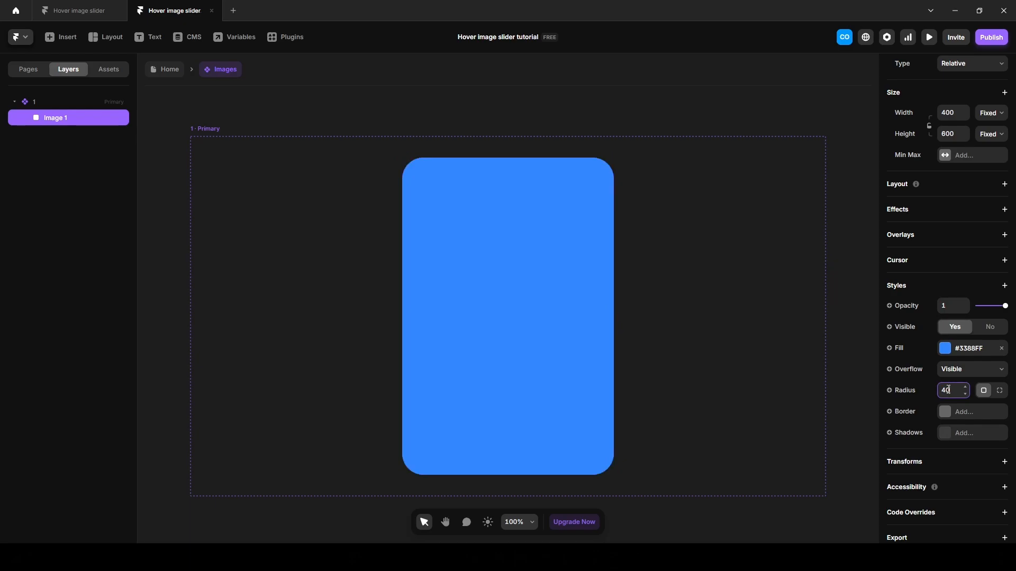
{"action": "key", "text": "Escape"}
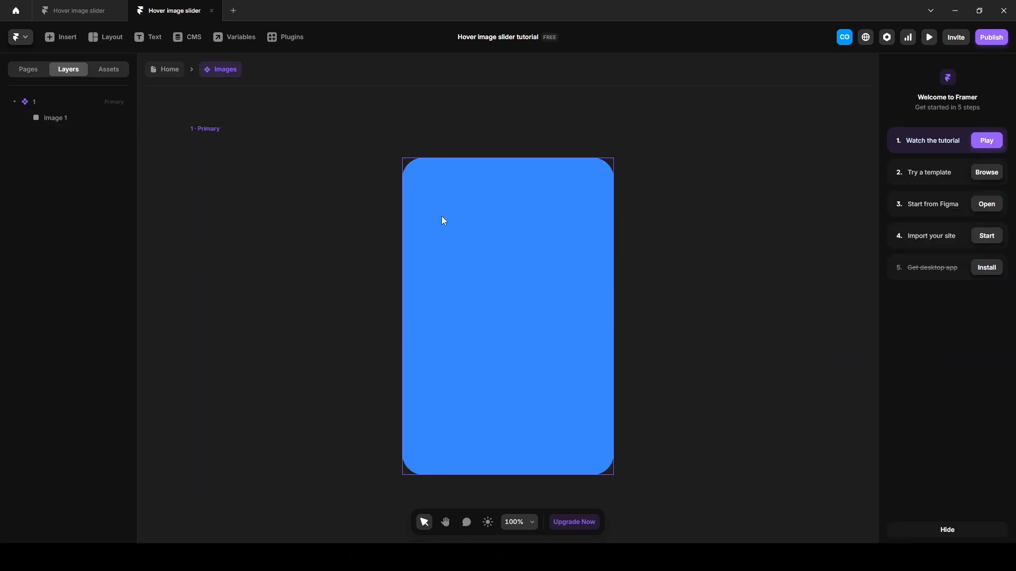
Draw a nested frame about 301 × 510 inside Image 1 and add a stack layout to Image 1.
{"action": "key", "text": "f"}
{"action": "mouse_move", "coordinate": [426, 187]}
{"action": "left_mouse_down"}
{"action": "mouse_move", "coordinate": [507, 272]}
{"action": "mouse_move", "coordinate": [584, 455]}
{"action": "left_mouse_up"}
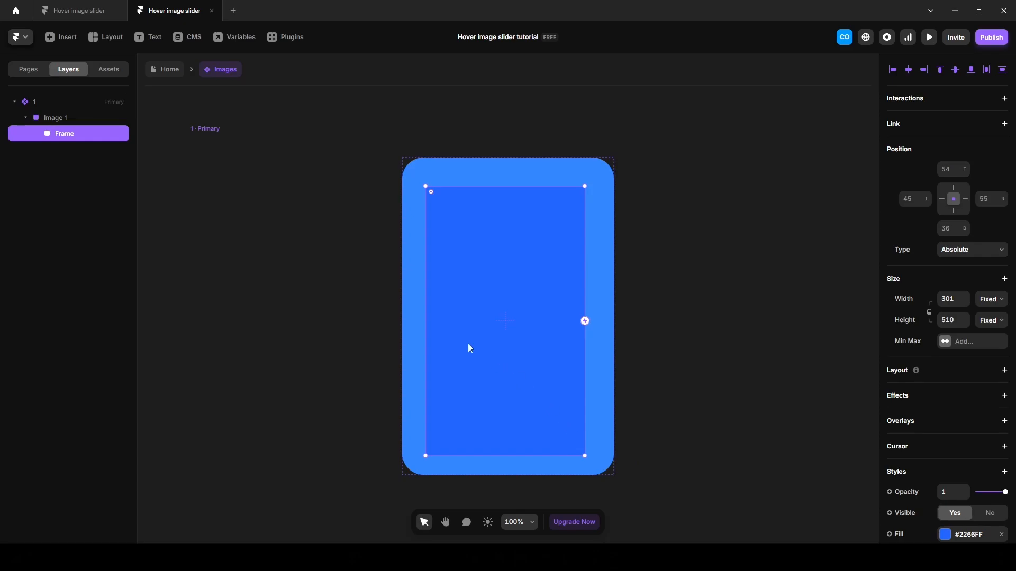
{"action": "left_click", "coordinate": [59, 119]}
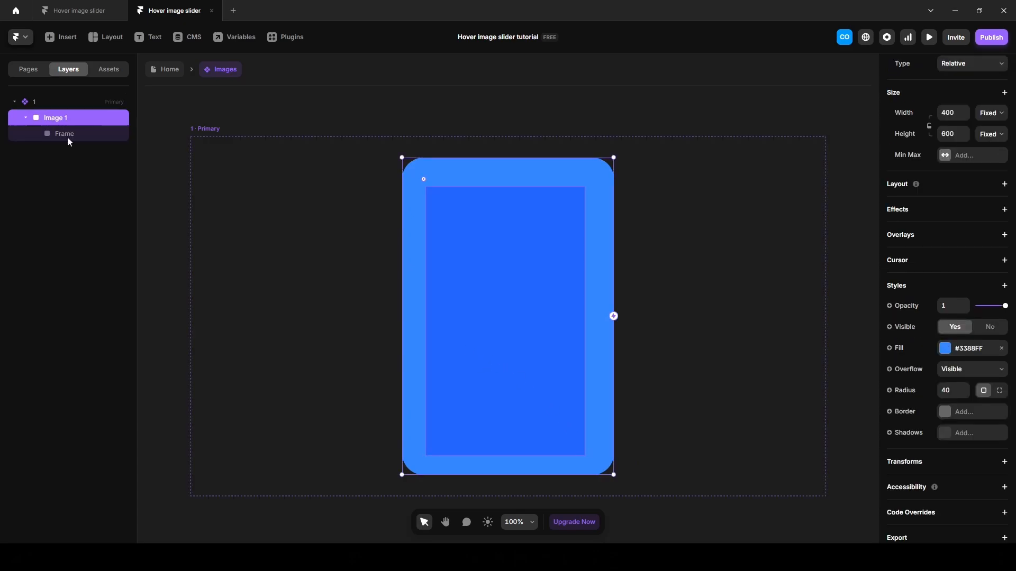
{"action": "left_click", "coordinate": [896, 184]}
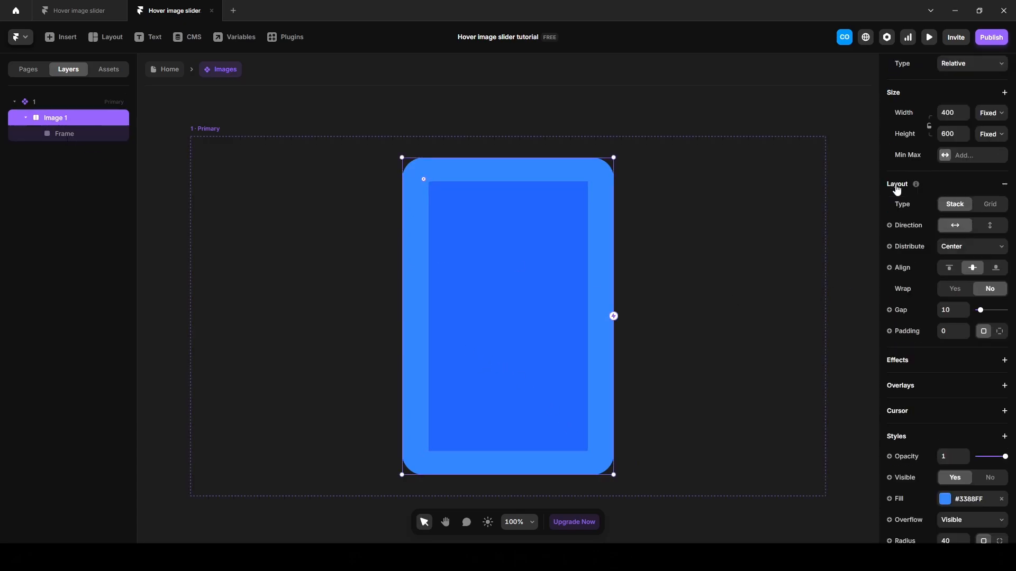
Rename the frame nested inside Image 1 as Image.
{"action": "left_click", "coordinate": [67, 132]}
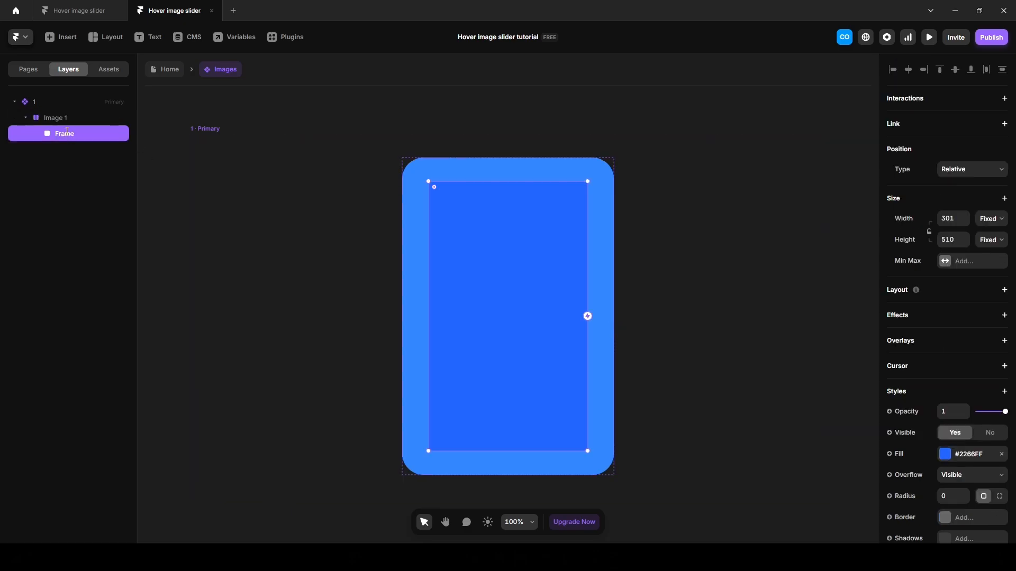
{"action": "double_click", "coordinate": [65, 132]}
{"action": "type", "text": "Image"}
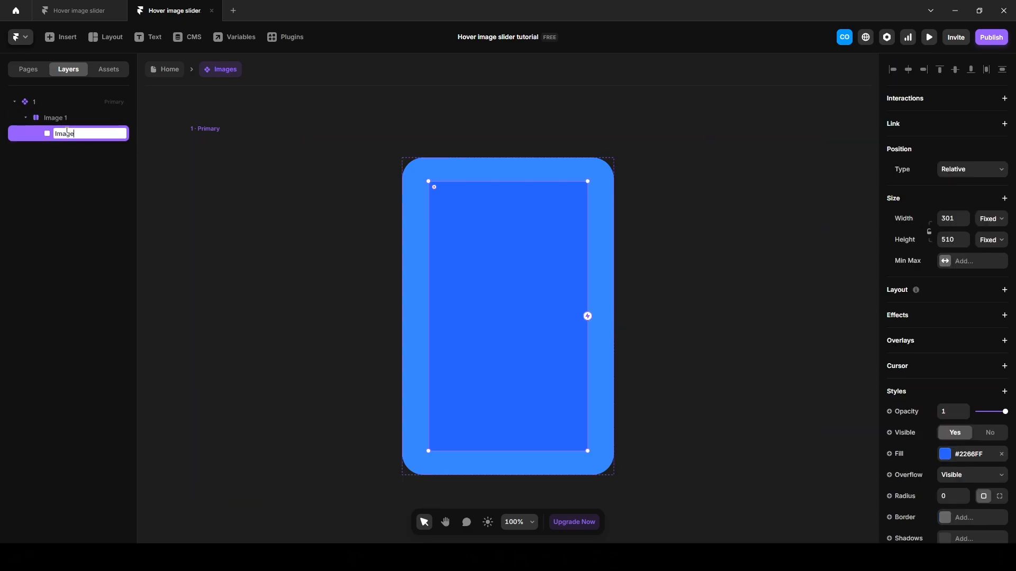
{"action": "key", "text": "Return"}
Make the nested Image frame's width relative at 100% and set its height to 100%.
{"action": "left_click", "coordinate": [990, 219]}
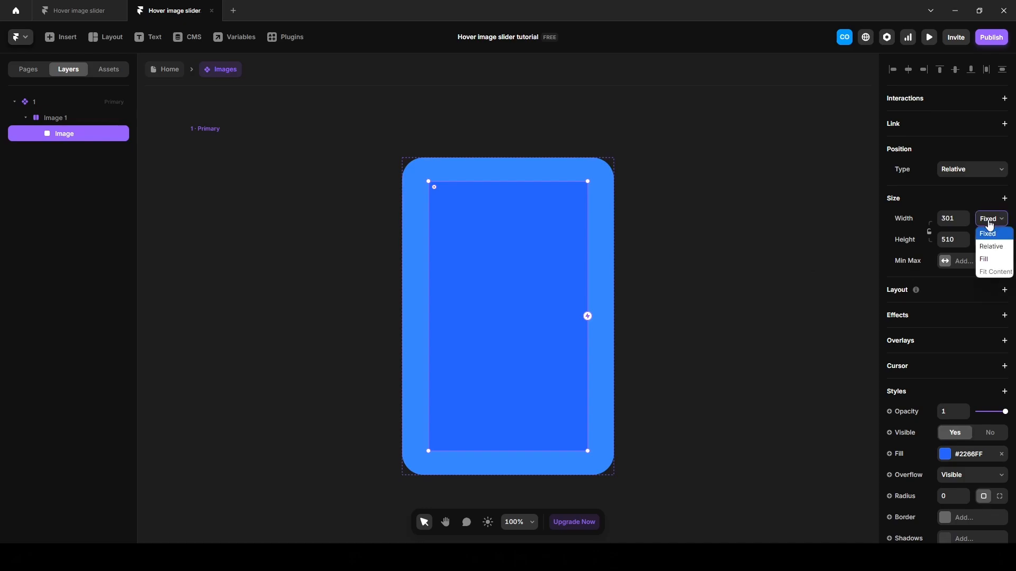
{"action": "left_click", "coordinate": [987, 246]}
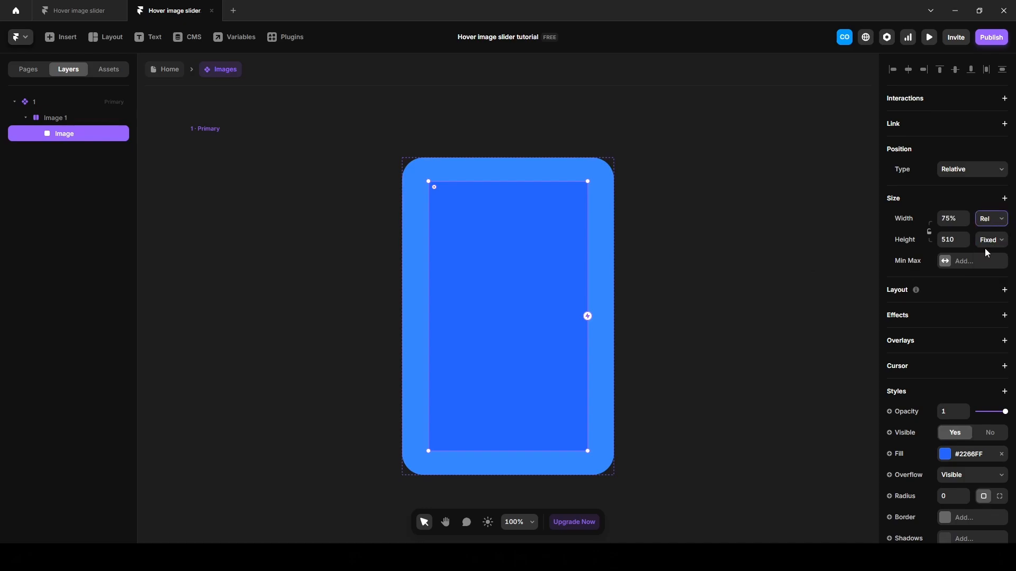
{"action": "left_click", "coordinate": [949, 217]}
{"action": "type", "text": "100%"}
{"action": "key", "text": "Return"}
{"action": "left_click", "coordinate": [958, 244]}
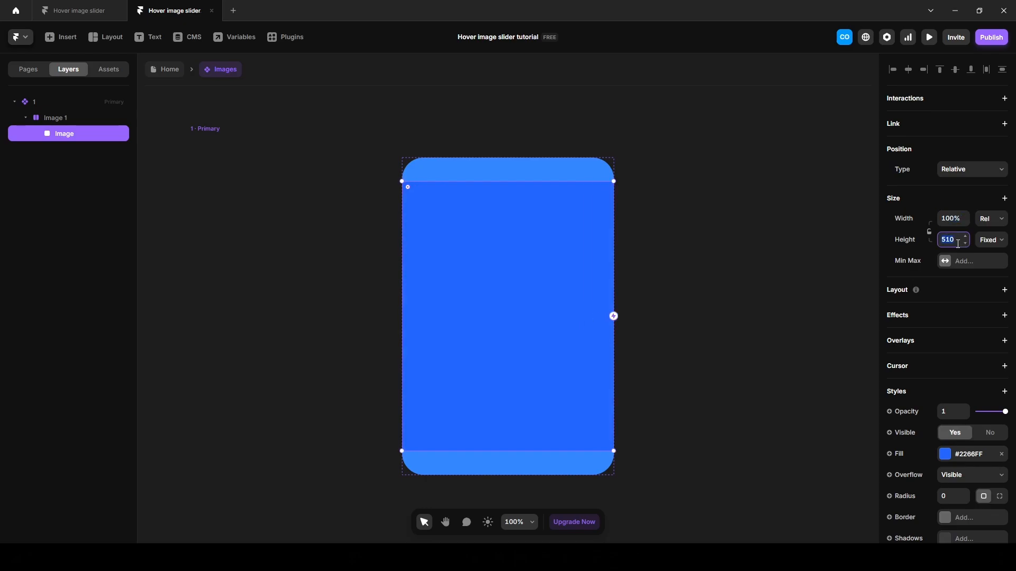
{"action": "type", "text": "100%"}
{"action": "key", "text": "Return"}
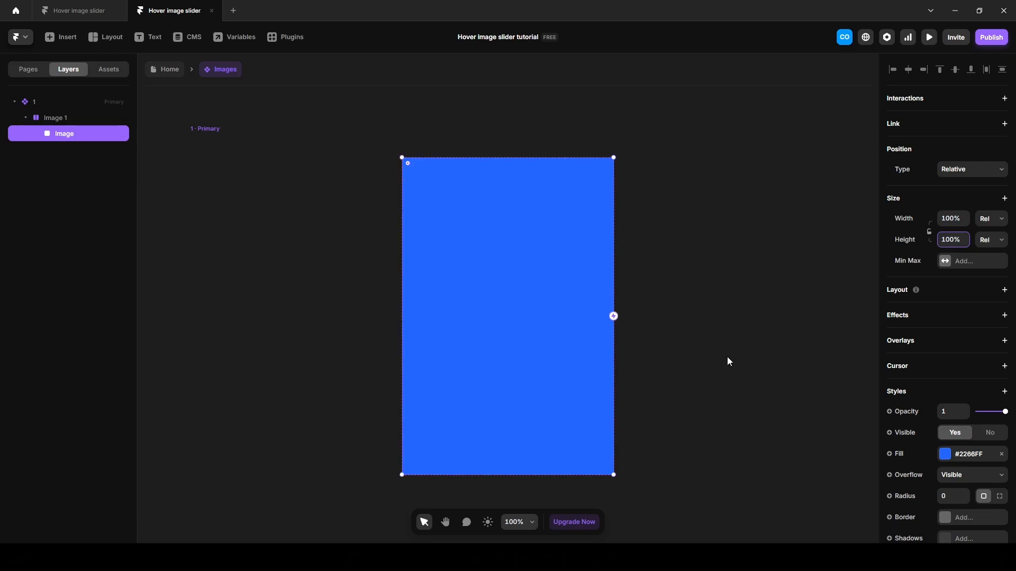
Remove the fill from the Image 1 frame.
{"action": "left_click", "coordinate": [727, 361]}
{"action": "left_click", "coordinate": [63, 118]}
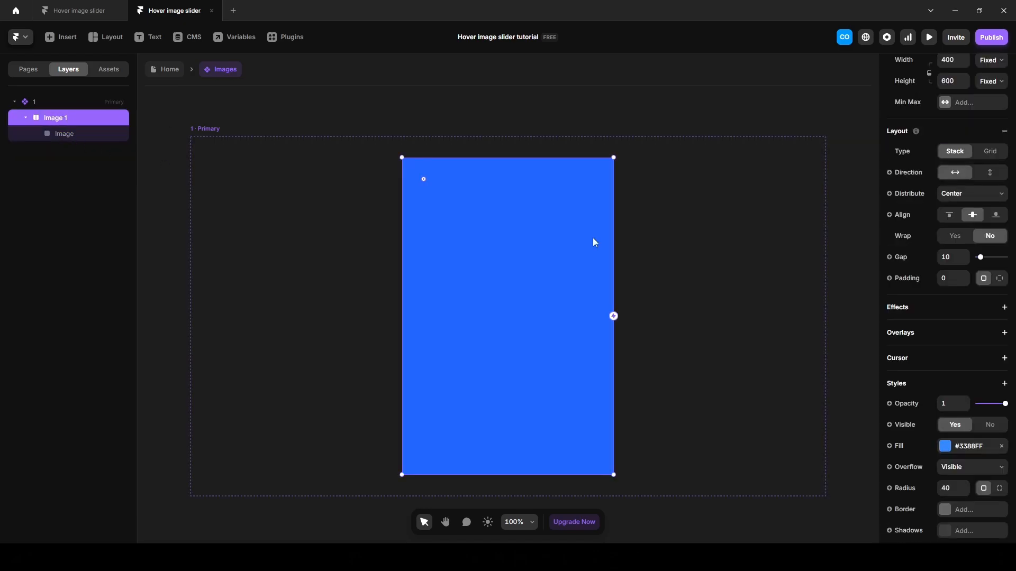
{"action": "scroll", "coordinate": [939, 390], "scroll_direction": "down", "scroll_amount": 2}
{"action": "left_click", "coordinate": [1001, 338]}
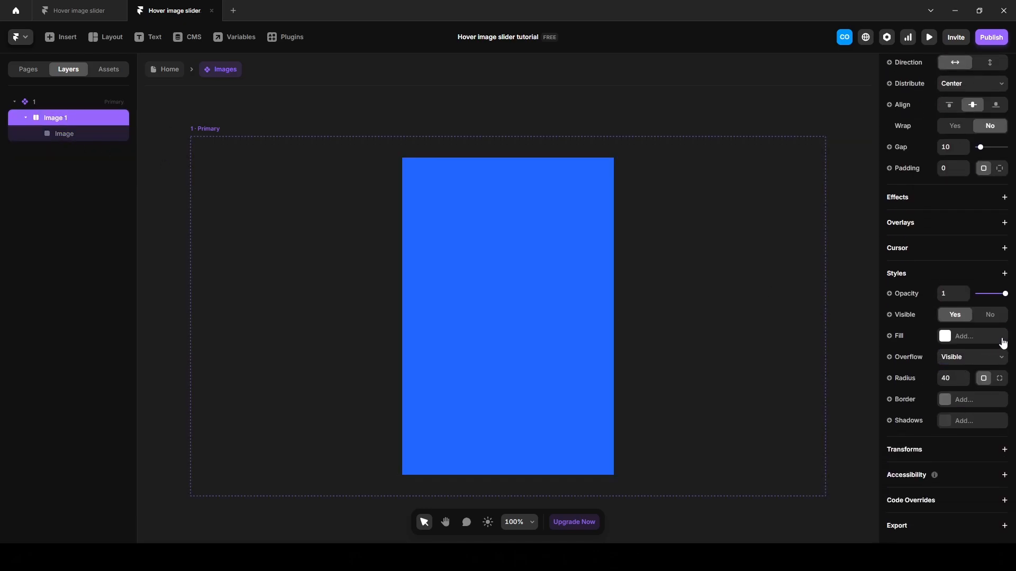
Duplicate the Image 1 frame with its nested Image and rename the copy Image 2.
{"action": "left_click", "coordinate": [72, 134]}
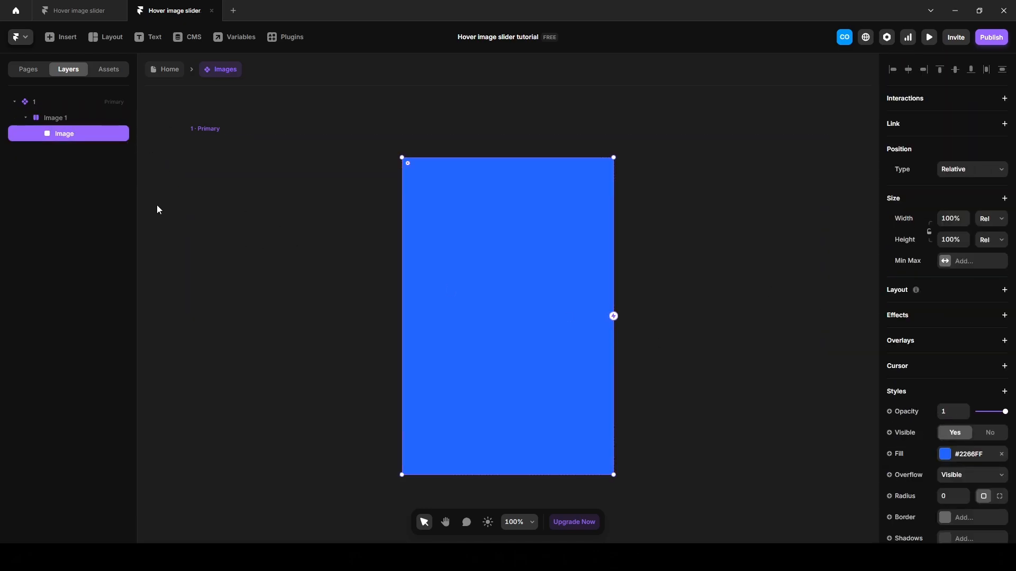
{"action": "left_click", "coordinate": [56, 120]}
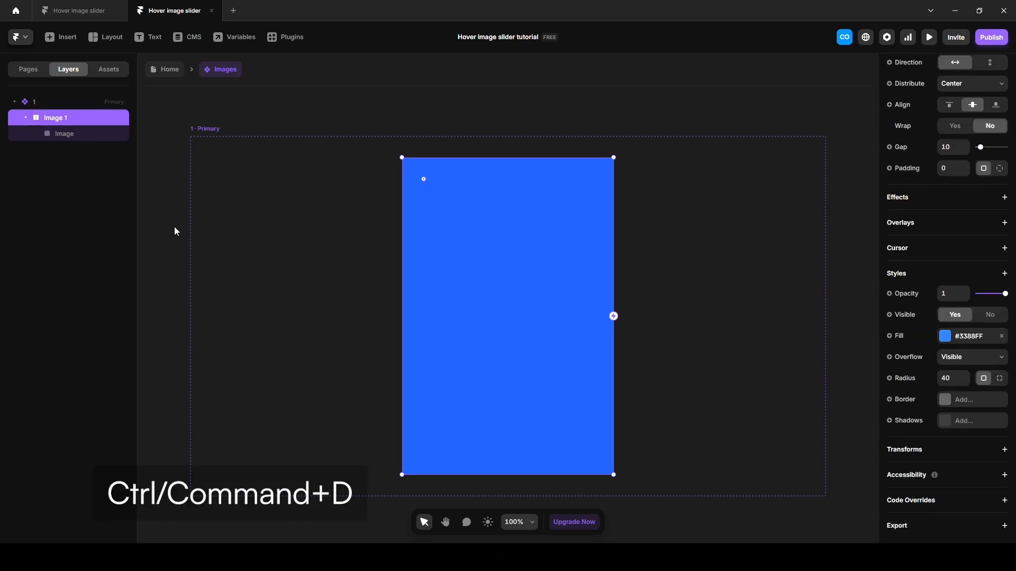
{"action": "key", "text": "ctrl+d"}
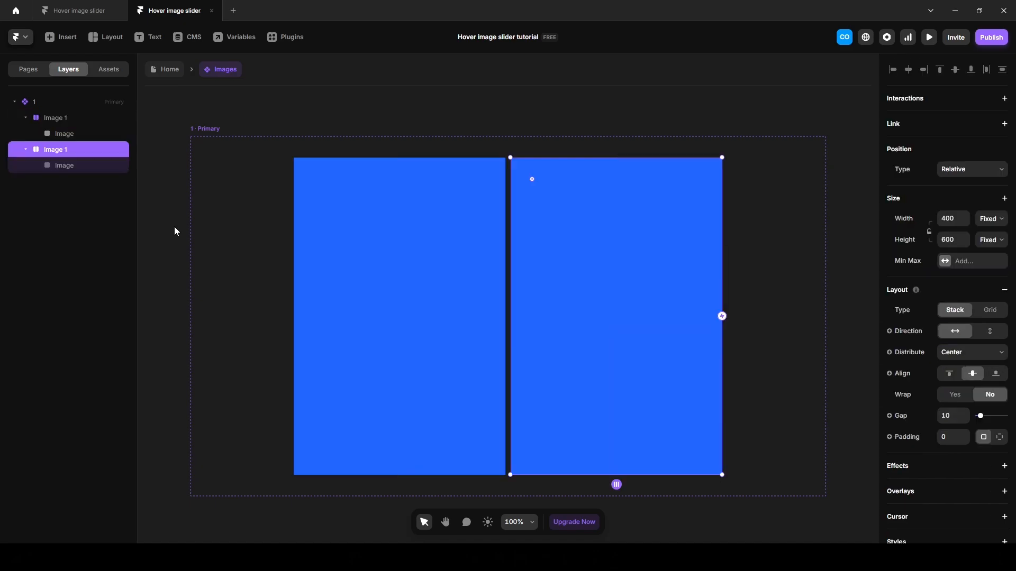
{"action": "double_click", "coordinate": [77, 149]}
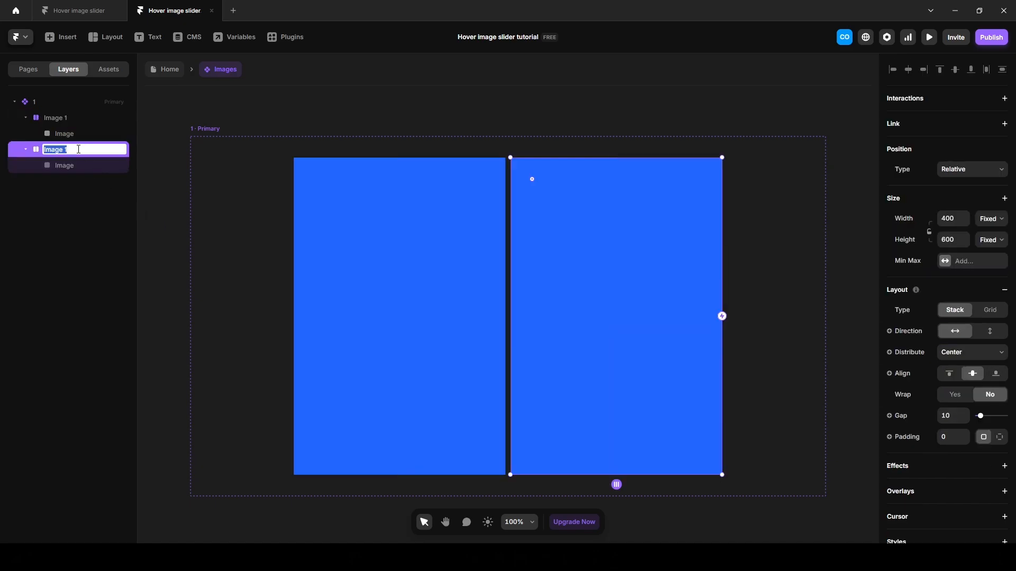
{"action": "left_click", "coordinate": [78, 149]}
{"action": "type", "text": "2"}
{"action": "key", "text": "Return"}
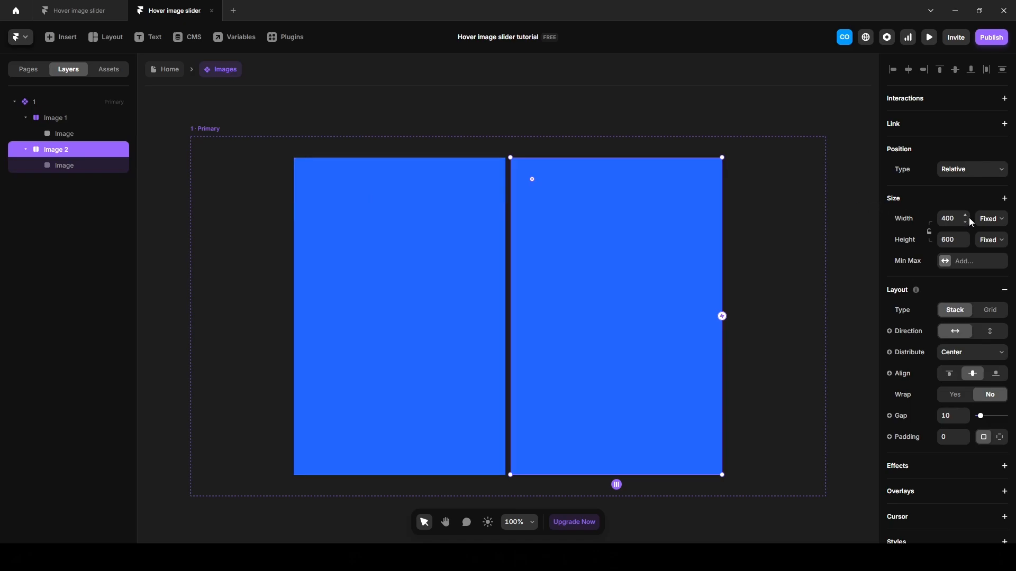
Set Image 2's width to 180 and duplicate it three times.
{"action": "left_click", "coordinate": [950, 218]}
{"action": "type", "text": "180"}
{"action": "key", "text": "Return"}
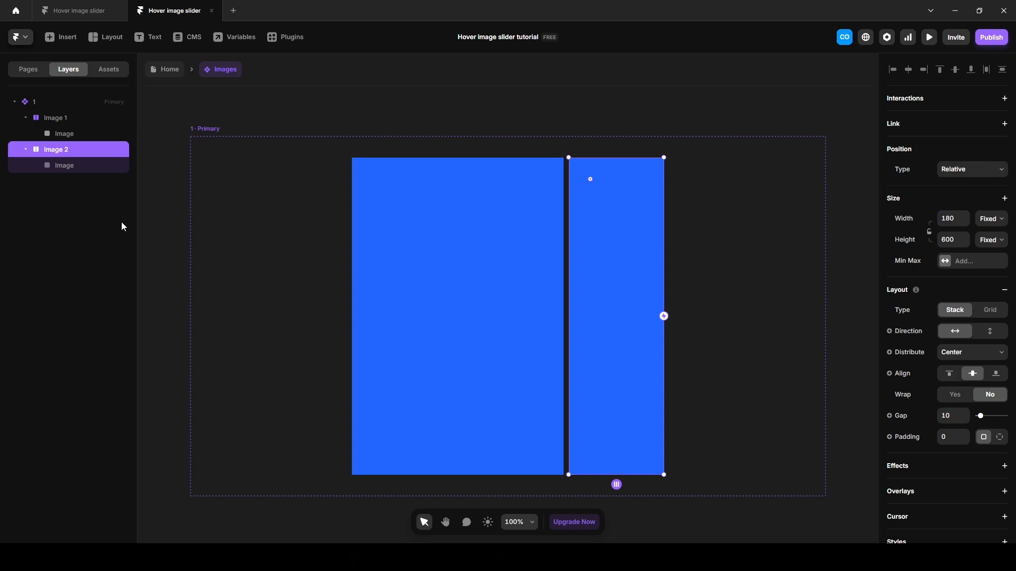
{"action": "key", "text": "ctrl+d"}
{"action": "key", "text": "ctrl+d"}
{"action": "key", "text": "ctrl+d"}
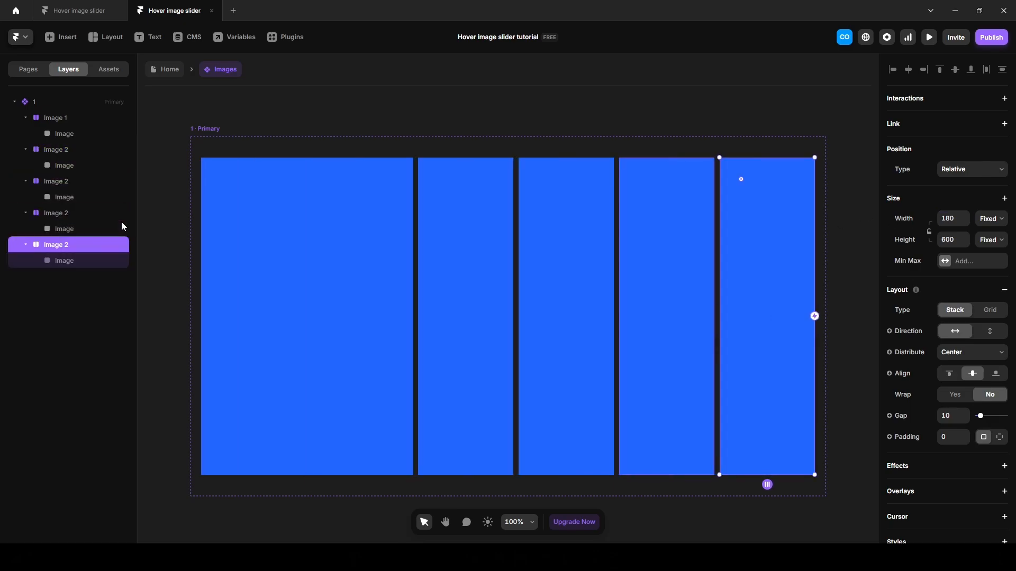
{"action": "key", "text": "Escape"}
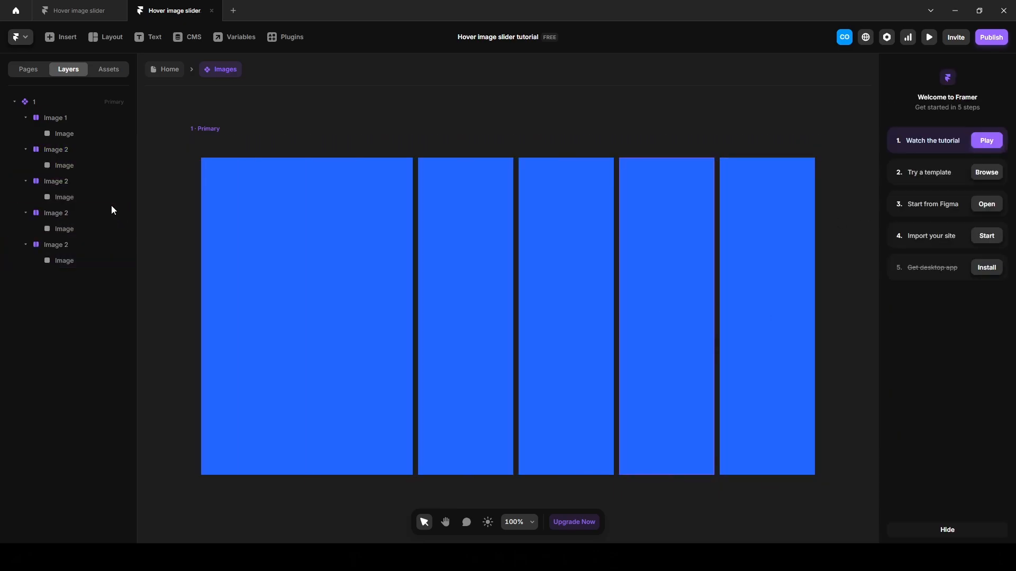
Rename the three copies of Image 2, in order, as Image 3, Image 4 and Image 5.
{"action": "double_click", "coordinate": [61, 182]}
{"action": "type", "text": "Image 3"}
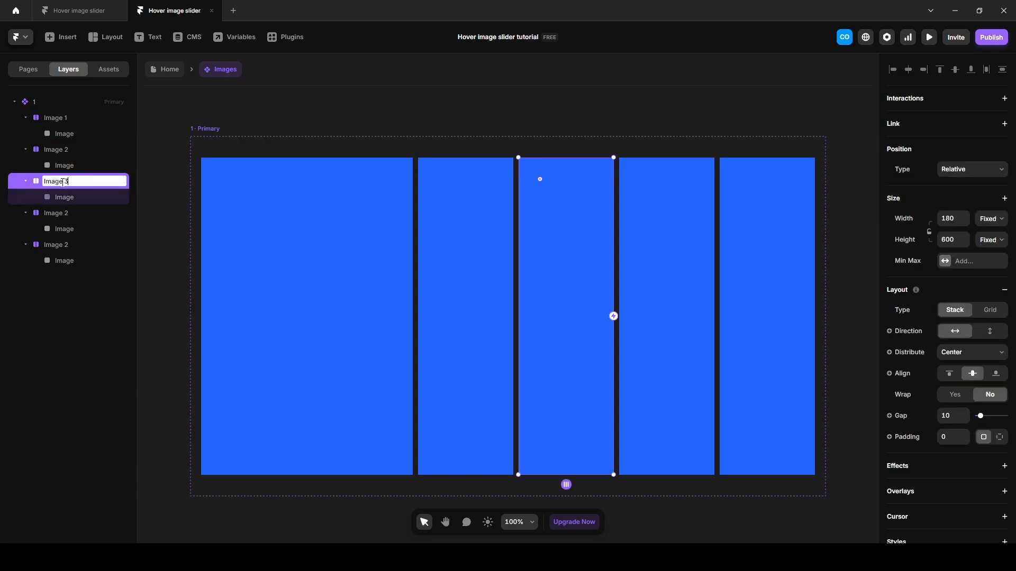
{"action": "key", "text": "Return"}
{"action": "double_click", "coordinate": [61, 213]}
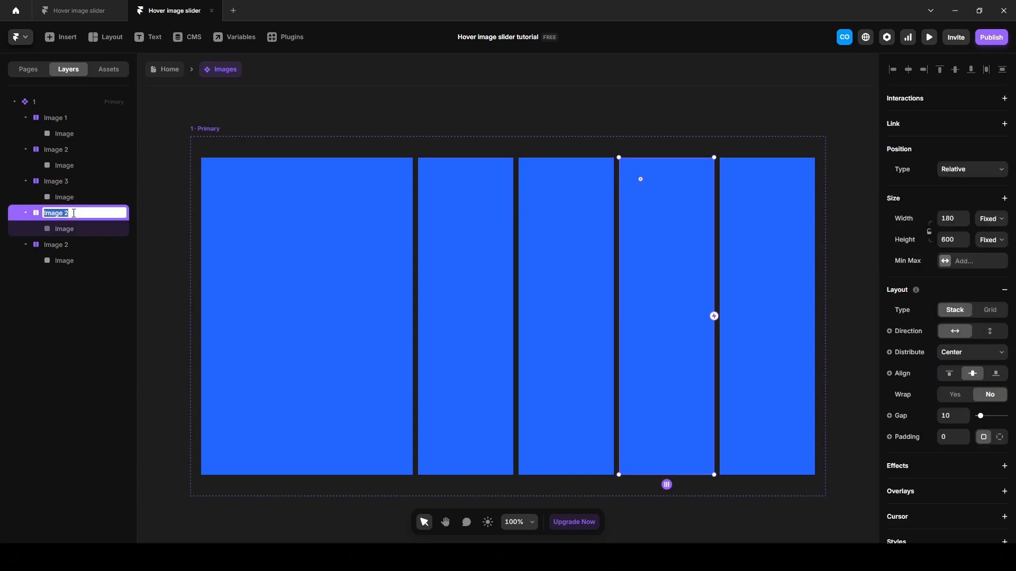
{"action": "type", "text": "Image 4"}
{"action": "key", "text": "Return"}
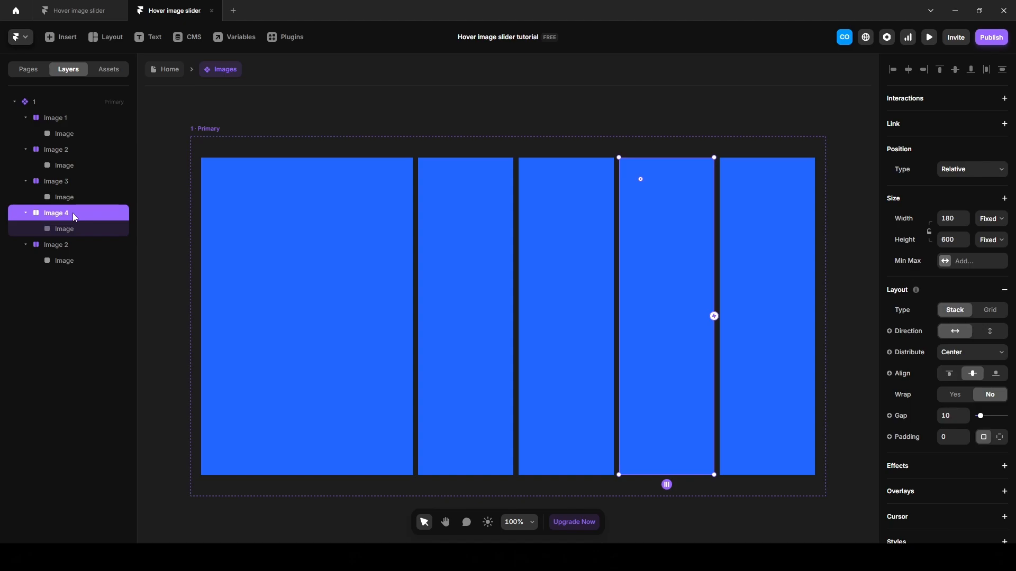
{"action": "left_click", "coordinate": [76, 250]}
{"action": "double_click", "coordinate": [75, 249]}
{"action": "key", "text": "Right"}
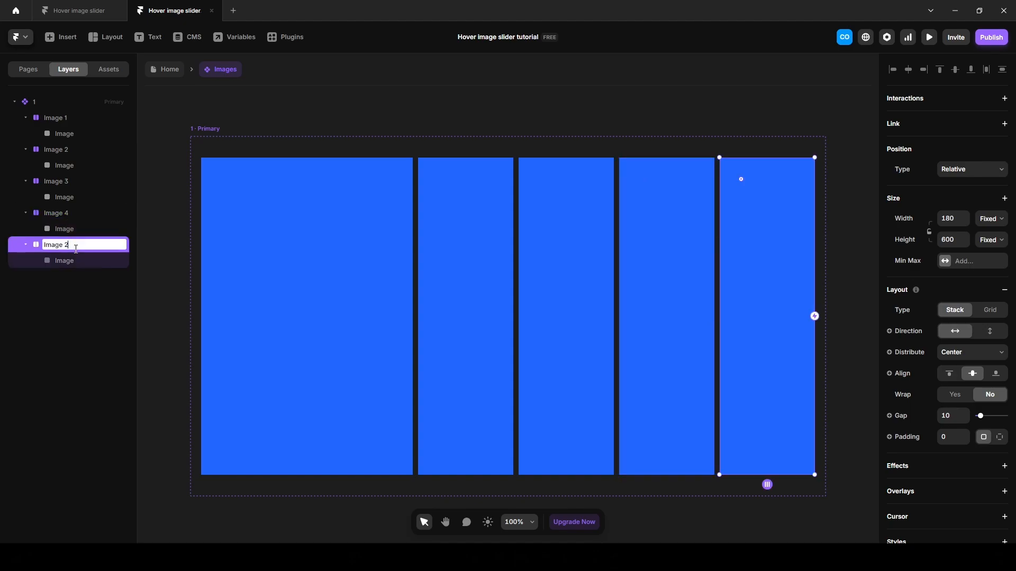
{"action": "key", "text": "BackSpace"}
{"action": "key", "text": "BackSpace"}
{"action": "type", "text": "5"}
{"action": "key", "text": "Return"}
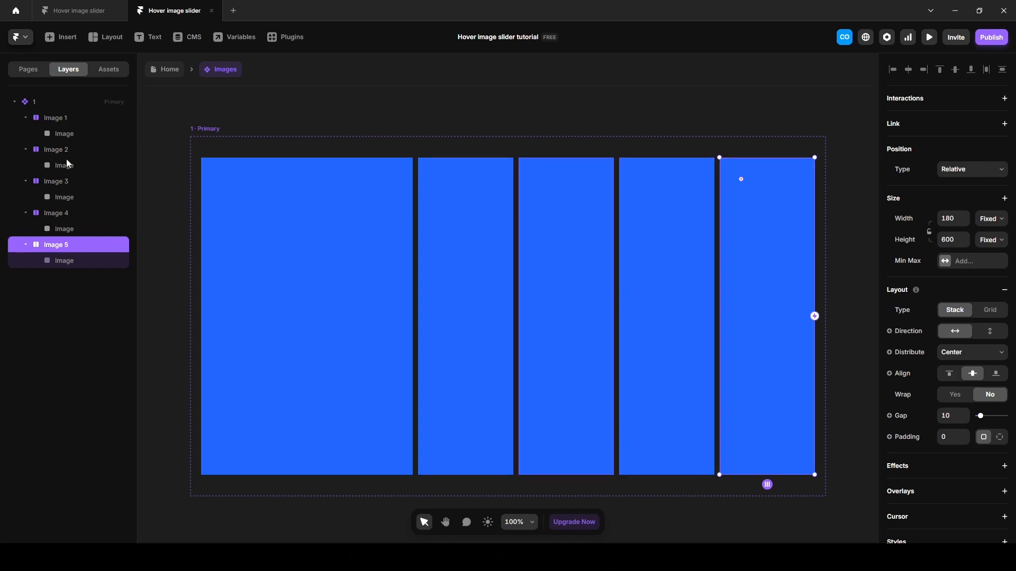
Change the fill of Image 1's nested Image frame to an image and upload 1.png.
{"action": "left_click", "coordinate": [72, 134]}
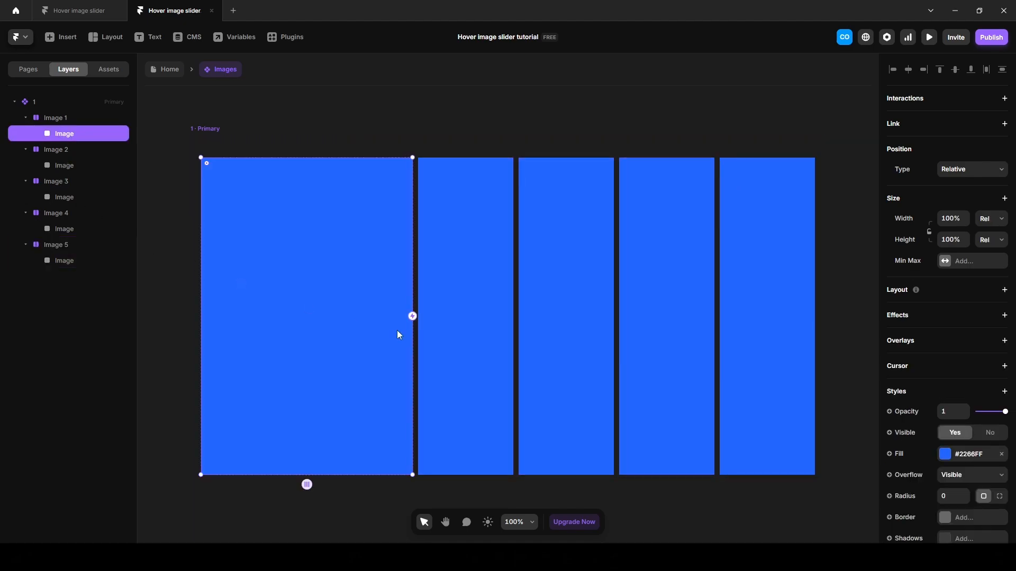
{"action": "left_click", "coordinate": [945, 455]}
{"action": "left_click", "coordinate": [852, 384]}
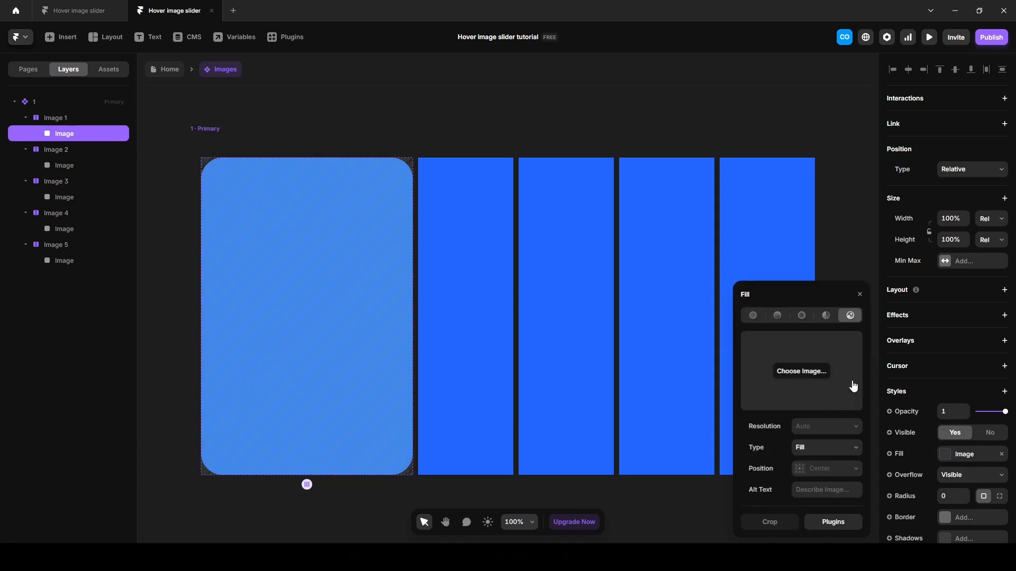
{"action": "left_click_drag", "start_coordinate": [1015, 370], "coordinate": [815, 391]}
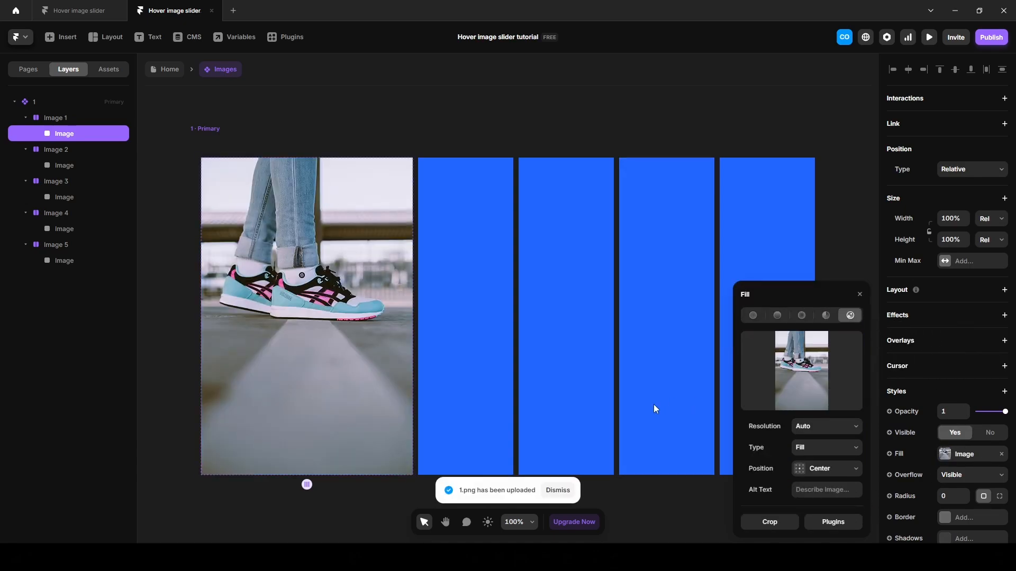
Give the nested Image frames of Image 2 and Image 3 image fills using 2.png and 3.png.
{"action": "left_click", "coordinate": [64, 166]}
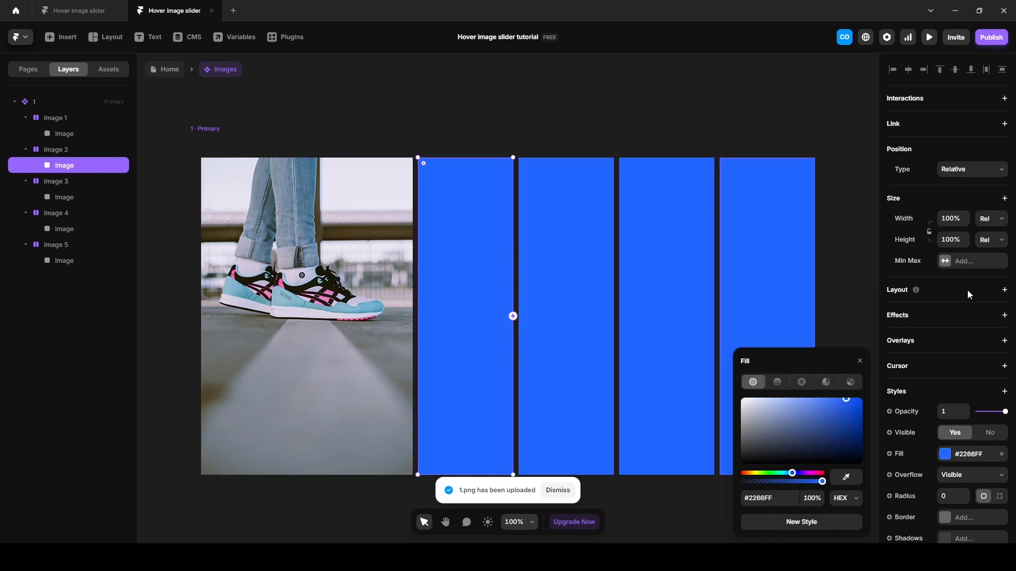
{"action": "left_click", "coordinate": [851, 383]}
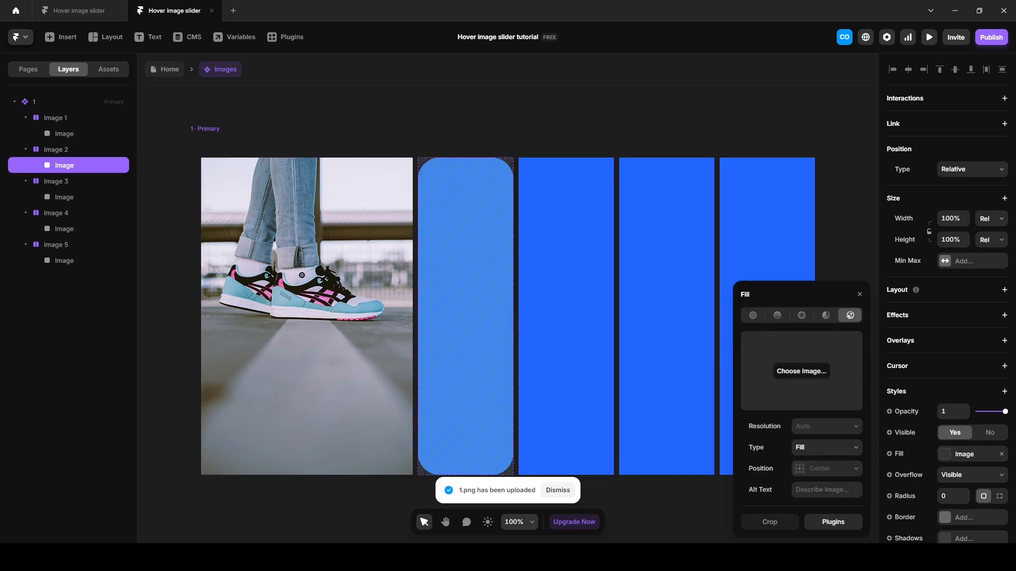
{"action": "left_click_drag", "start_coordinate": [1015, 339], "coordinate": [794, 396]}
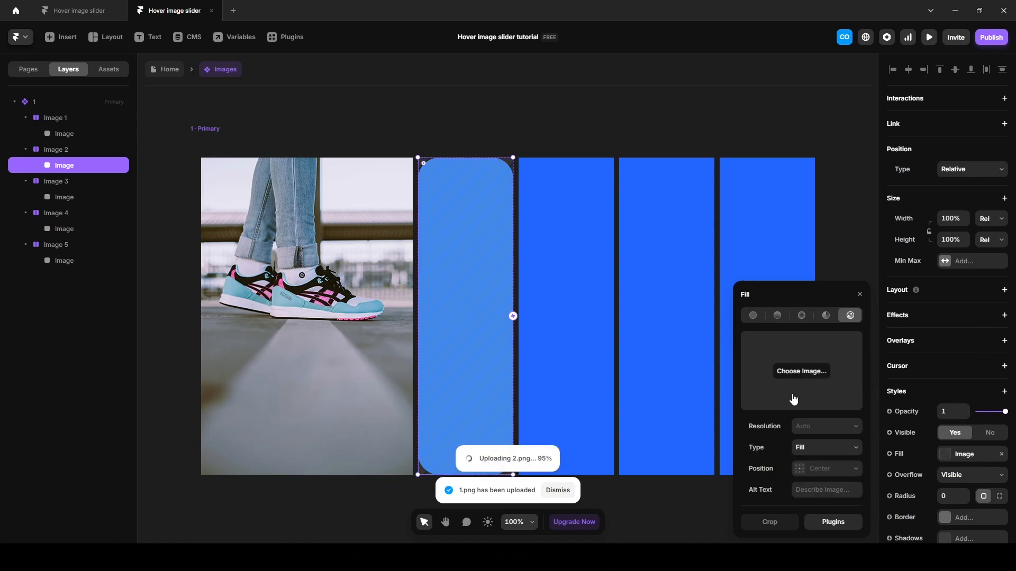
{"action": "double_click", "coordinate": [566, 318]}
{"action": "left_click", "coordinate": [964, 454]}
{"action": "left_click", "coordinate": [851, 383]}
Give the nested Image frames of Image 4 and Image 5 image fills using 4.png and 5.png.
{"action": "double_click", "coordinate": [667, 268]}
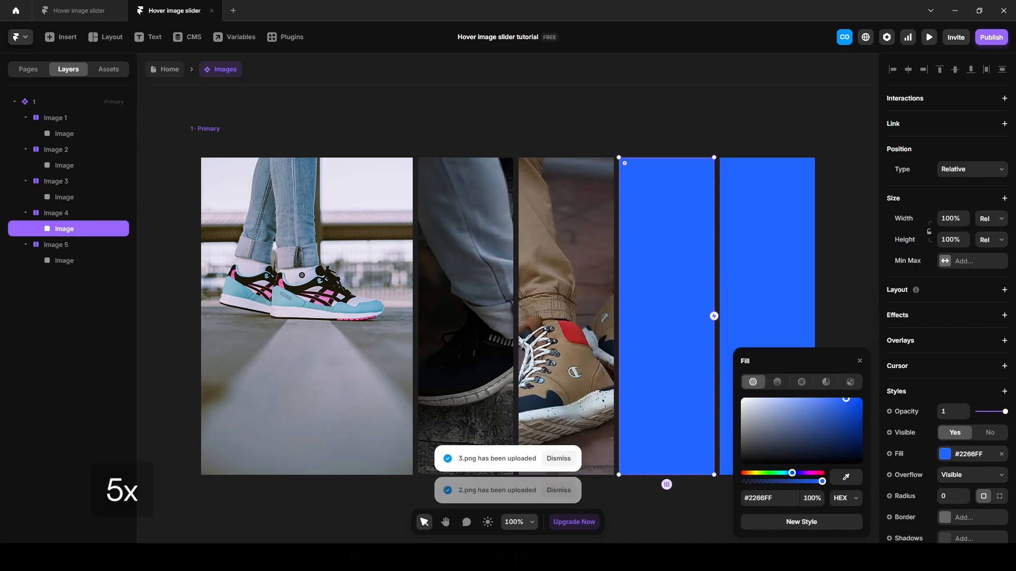
{"action": "left_click", "coordinate": [850, 315]}
{"action": "left_click", "coordinate": [801, 371]}
{"action": "double_click", "coordinate": [746, 243]}
{"action": "left_click", "coordinate": [850, 315]}
{"action": "left_click", "coordinate": [801, 371]}
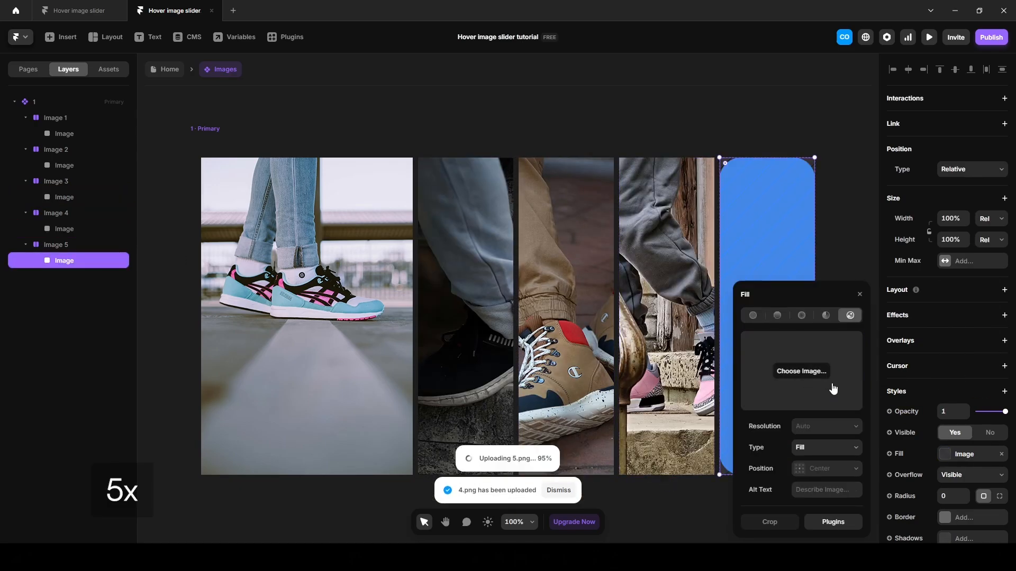
{"action": "left_click", "coordinate": [529, 112]}
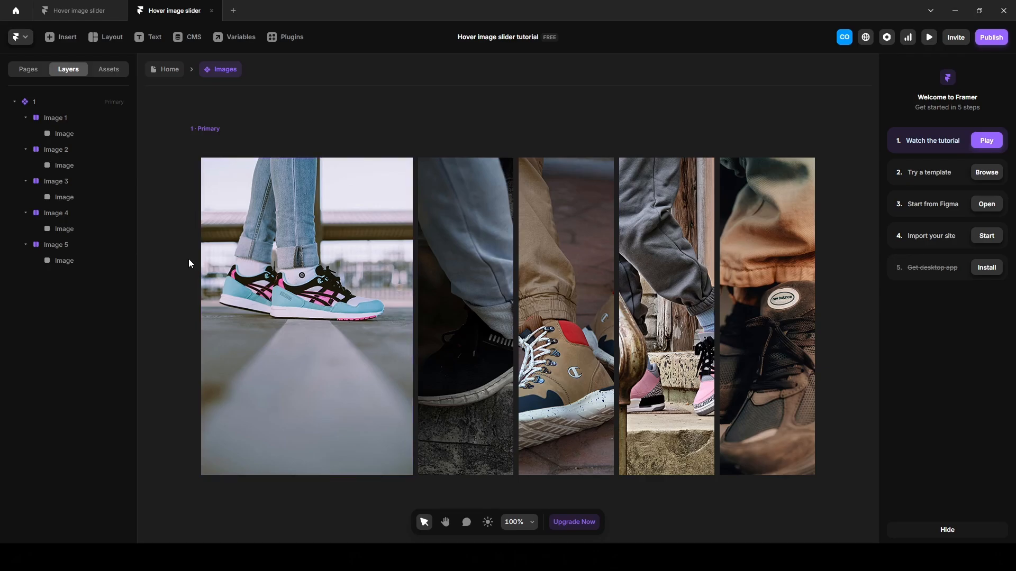
Set the overflow of the Image 1 frame to Hidden.
{"action": "left_click", "coordinate": [55, 123]}
{"action": "scroll", "coordinate": [946, 372], "scroll_direction": "down", "scroll_amount": 3}
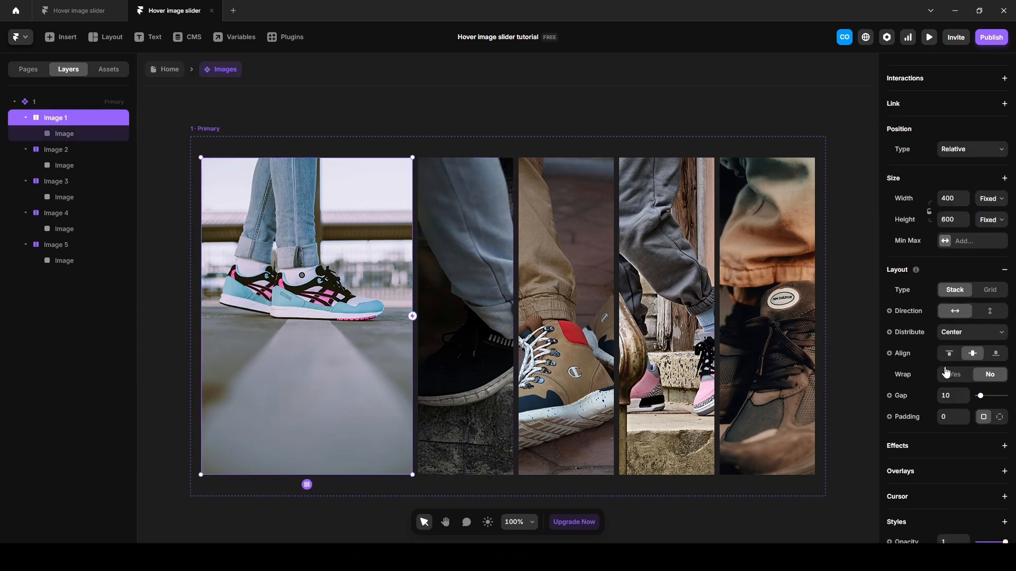
{"action": "scroll", "coordinate": [946, 372], "scroll_direction": "down", "scroll_amount": 2}
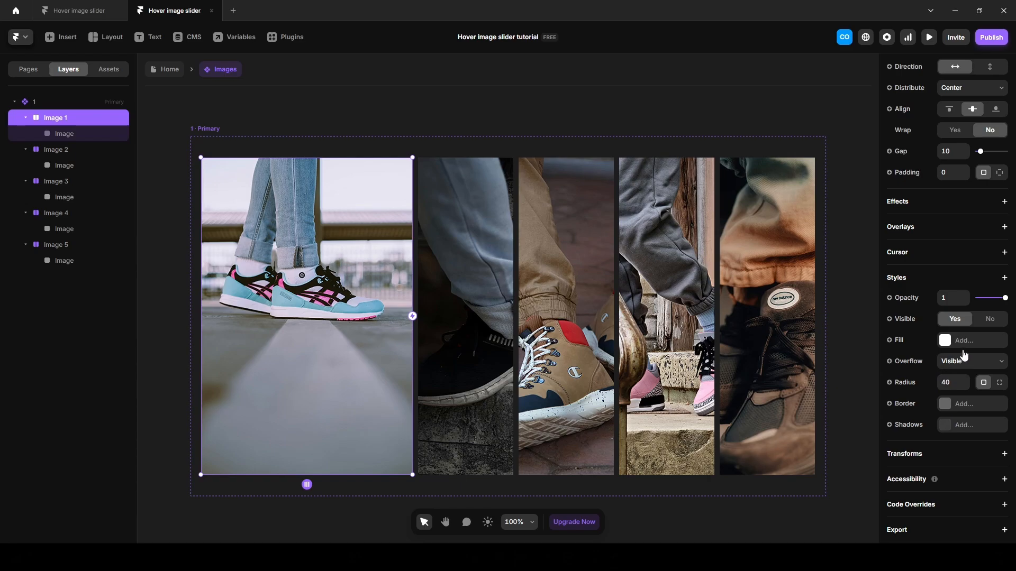
{"action": "left_click", "coordinate": [960, 363]}
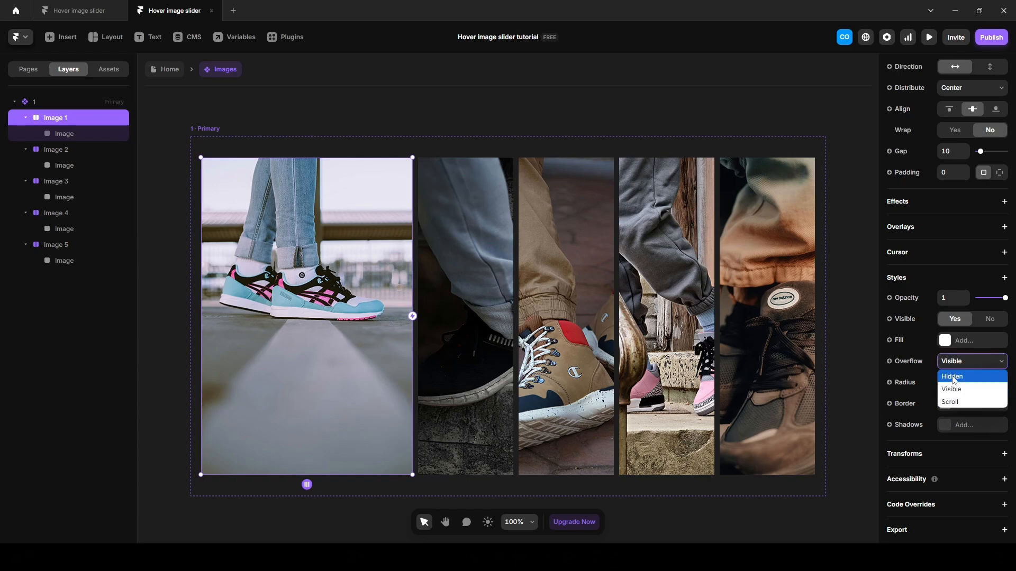
{"action": "left_click", "coordinate": [952, 376]}
Set the overflow of the Image 2, Image 3, Image 4 and Image 5 frames to Hidden.
{"action": "left_click", "coordinate": [63, 149]}
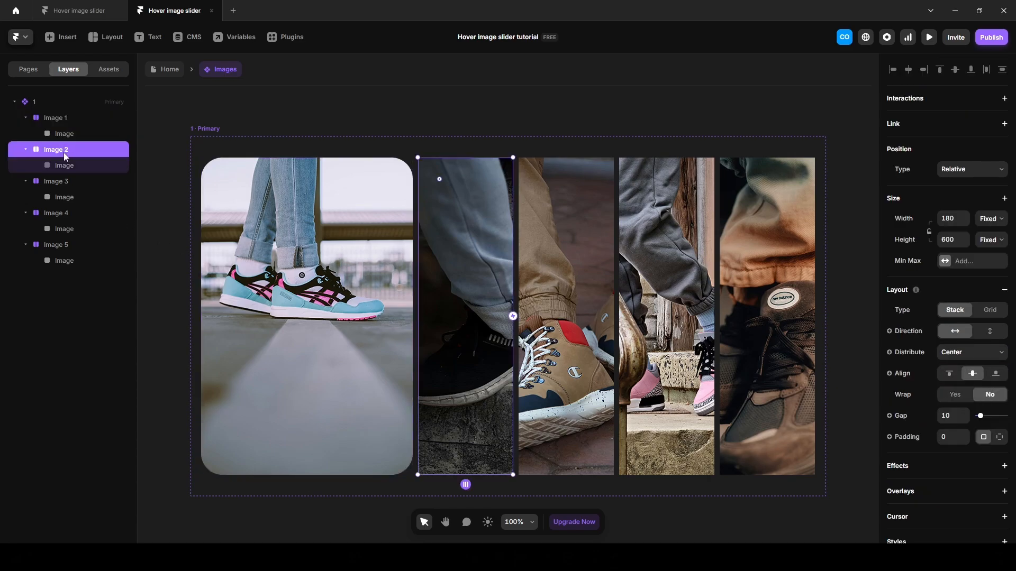
{"action": "left_click", "coordinate": [62, 181], "text": "shift"}
{"action": "left_click", "coordinate": [56, 213], "text": "shift"}
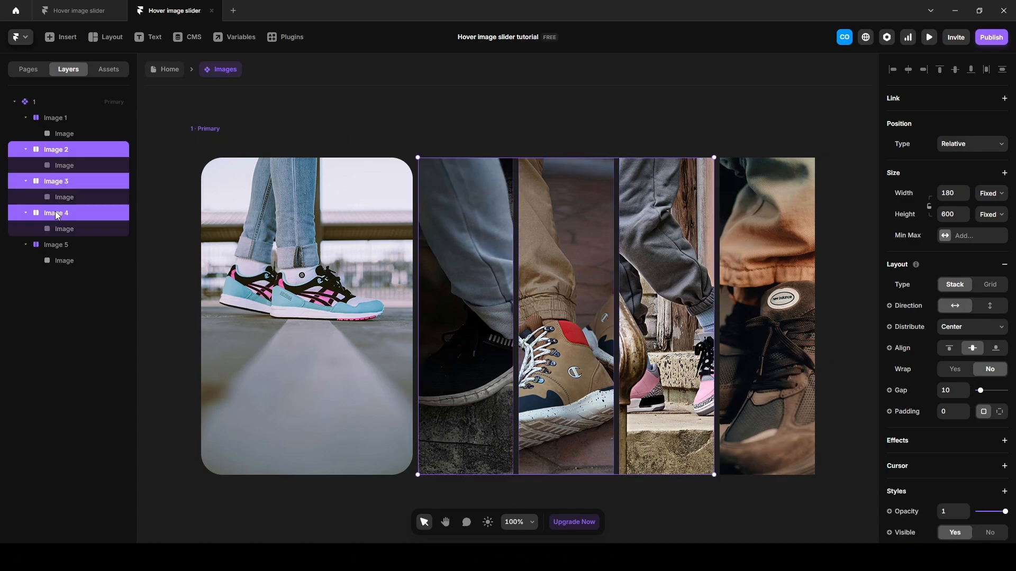
{"action": "left_click", "coordinate": [55, 245], "text": "shift"}
{"action": "scroll", "coordinate": [959, 374], "scroll_direction": "down", "scroll_amount": 4}
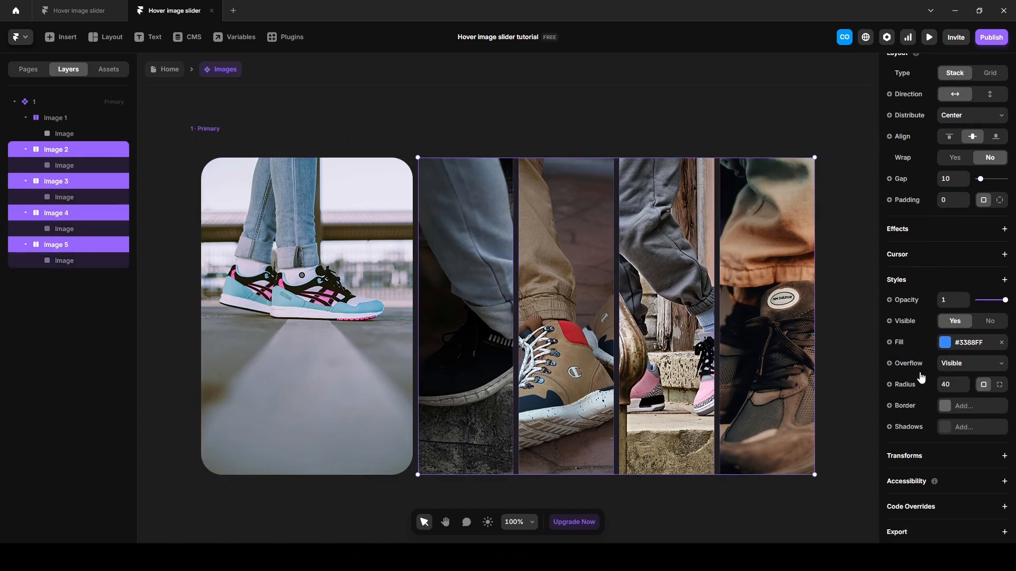
{"action": "left_click", "coordinate": [962, 369]}
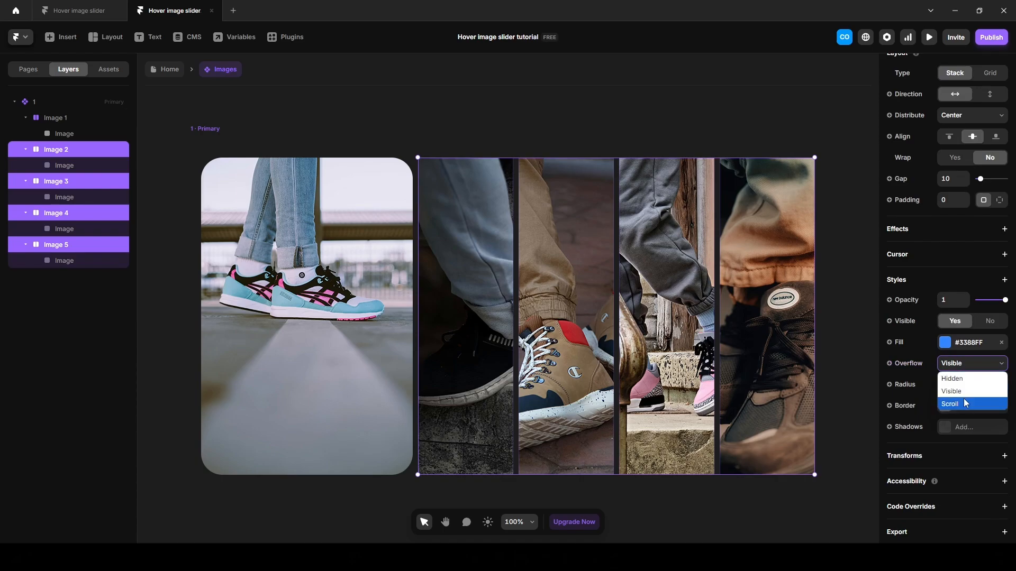
{"action": "left_click", "coordinate": [960, 379]}
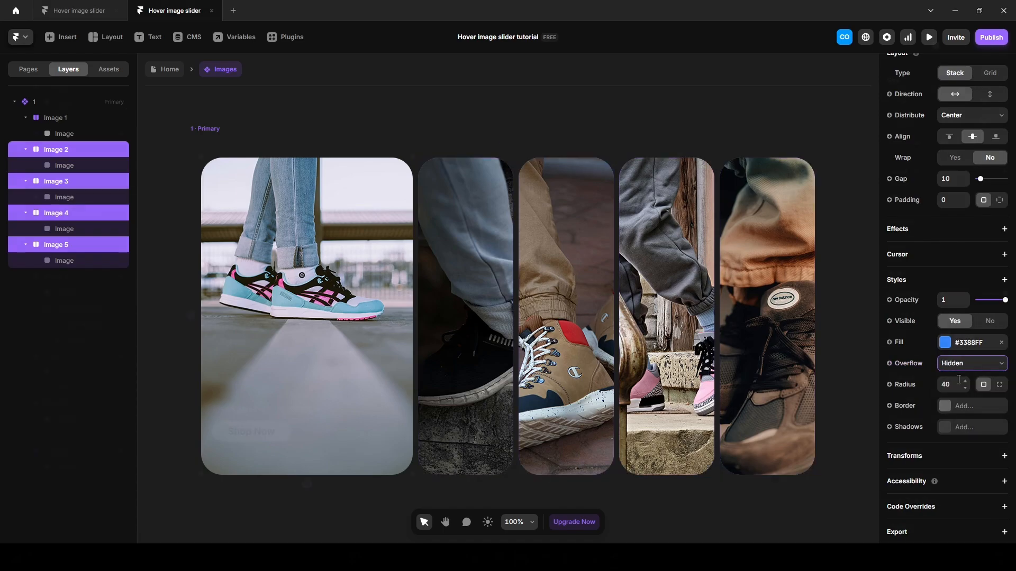
Preview the finished Hover image slider project and examine how its panels expand and show their captions on hover.
{"action": "key", "text": "ctrl+p"}
{"action": "mouse_move", "coordinate": [452, 278]}
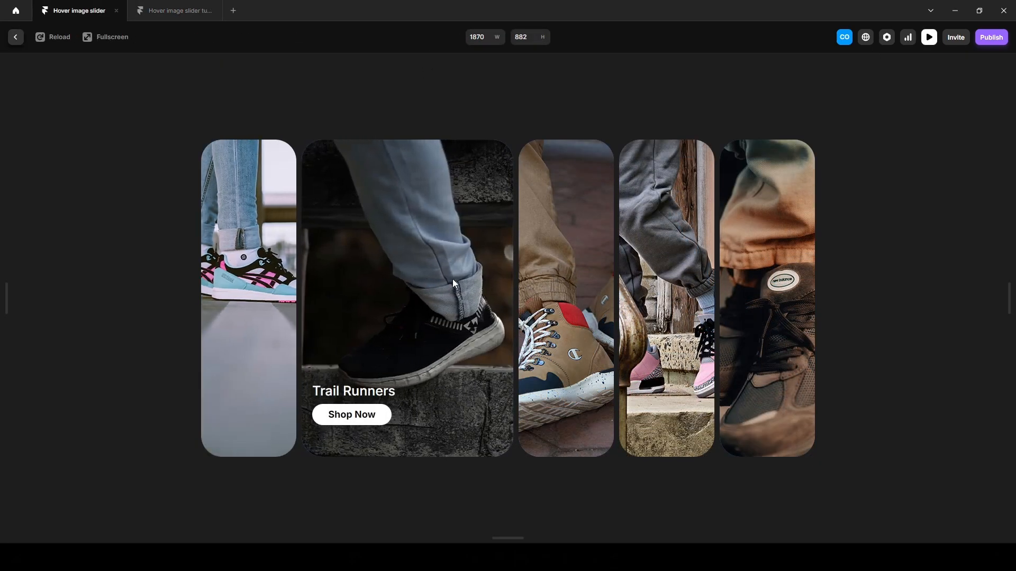
{"action": "mouse_move", "coordinate": [534, 284]}
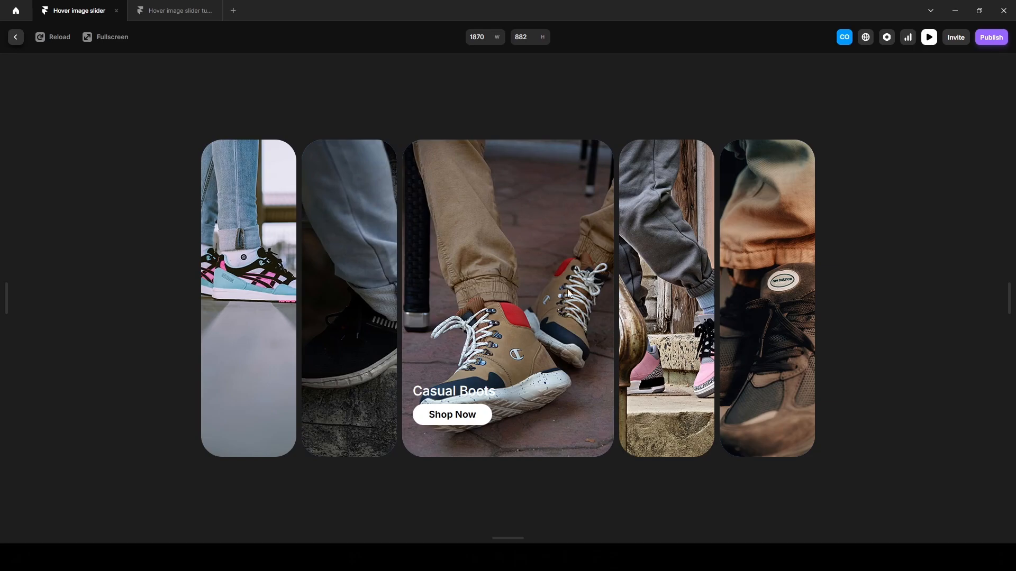
{"action": "mouse_move", "coordinate": [642, 293]}
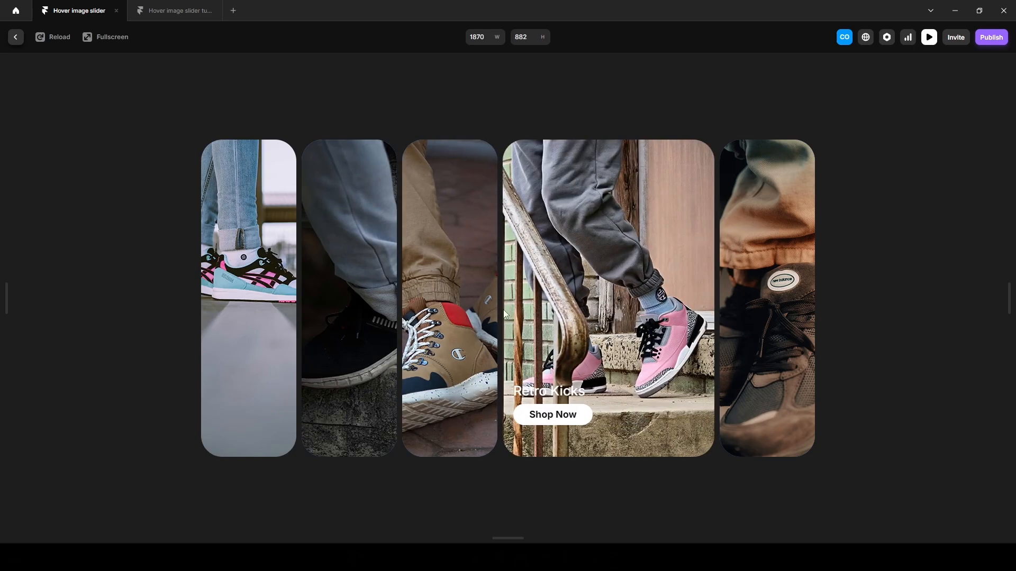
{"action": "mouse_move", "coordinate": [407, 314]}
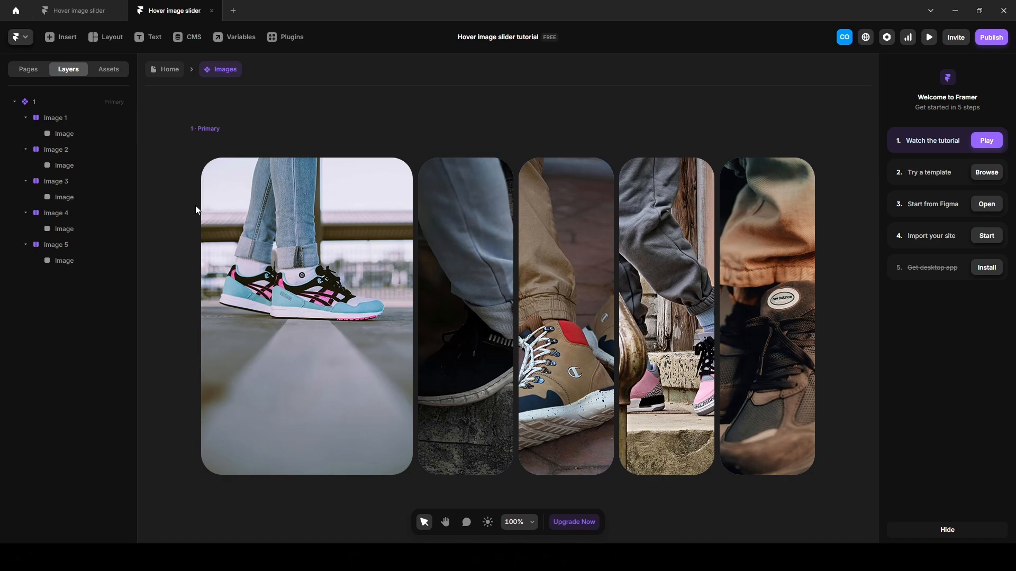
Add four variants of the primary variant 1 in the Images component.
{"action": "left_click", "coordinate": [207, 129]}
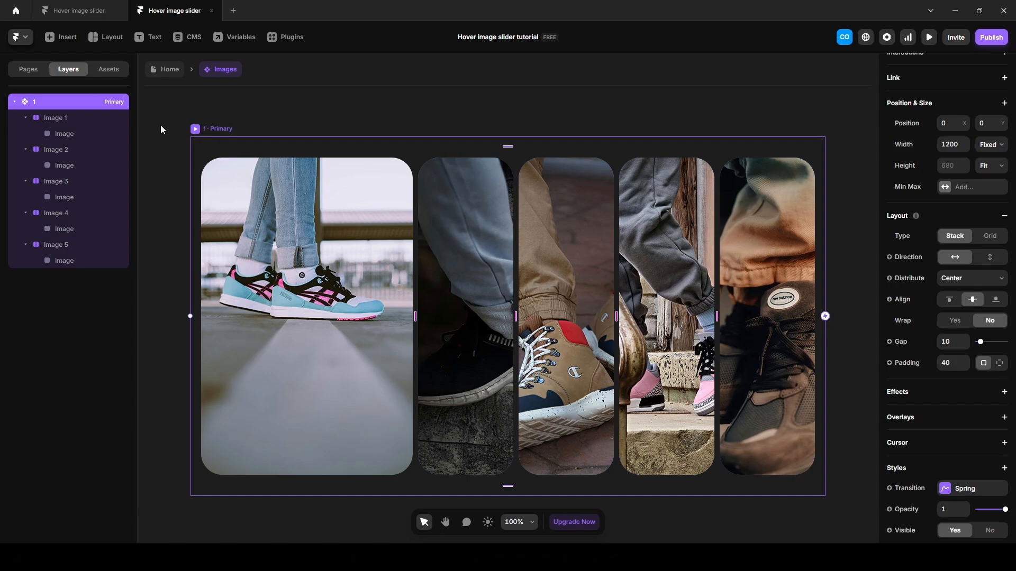
{"action": "scroll", "coordinate": [345, 265], "scroll_direction": "down", "scroll_amount": 10}
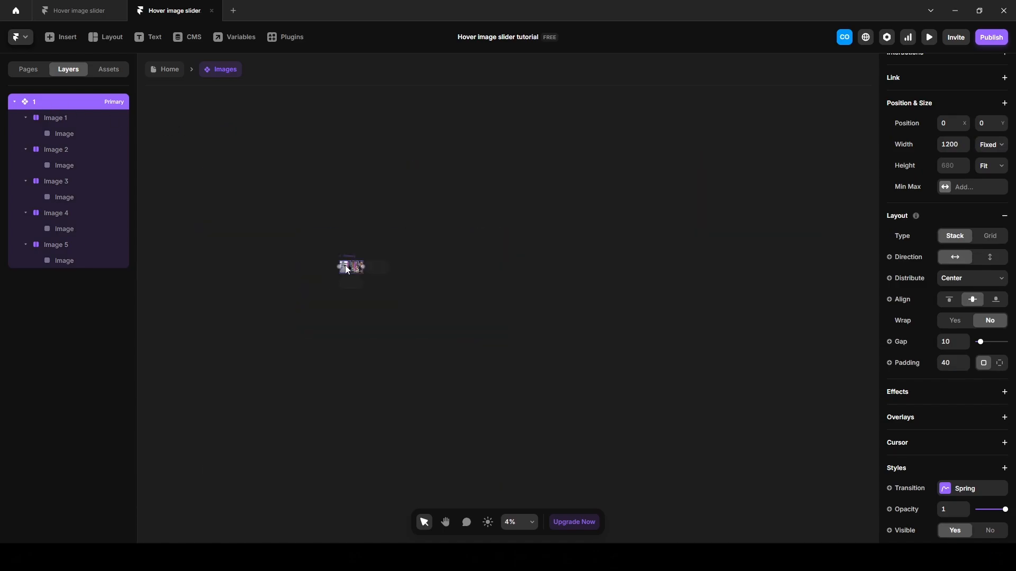
{"action": "scroll", "coordinate": [361, 265], "scroll_direction": "up", "scroll_amount": 4}
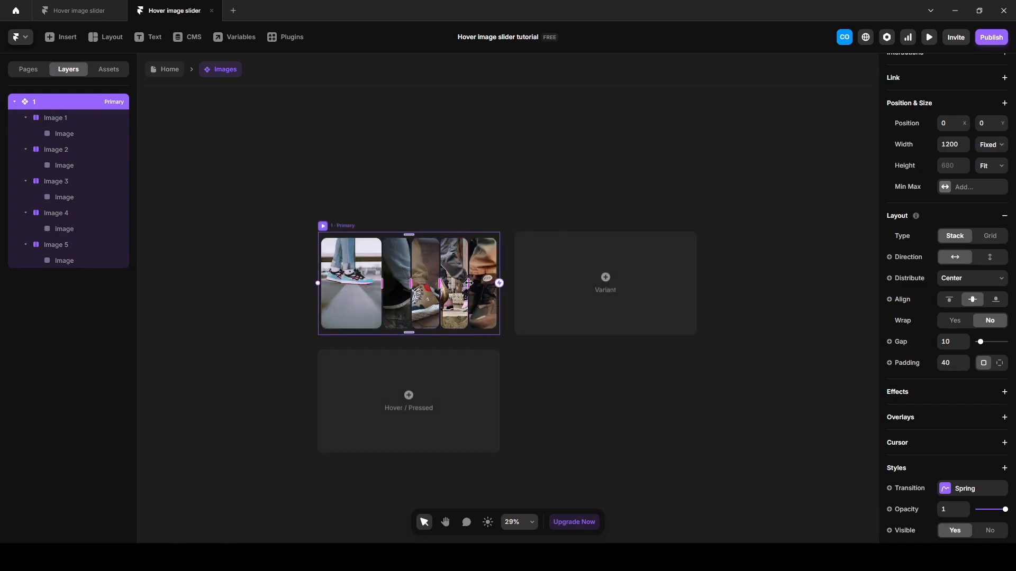
{"action": "left_click", "coordinate": [591, 284]}
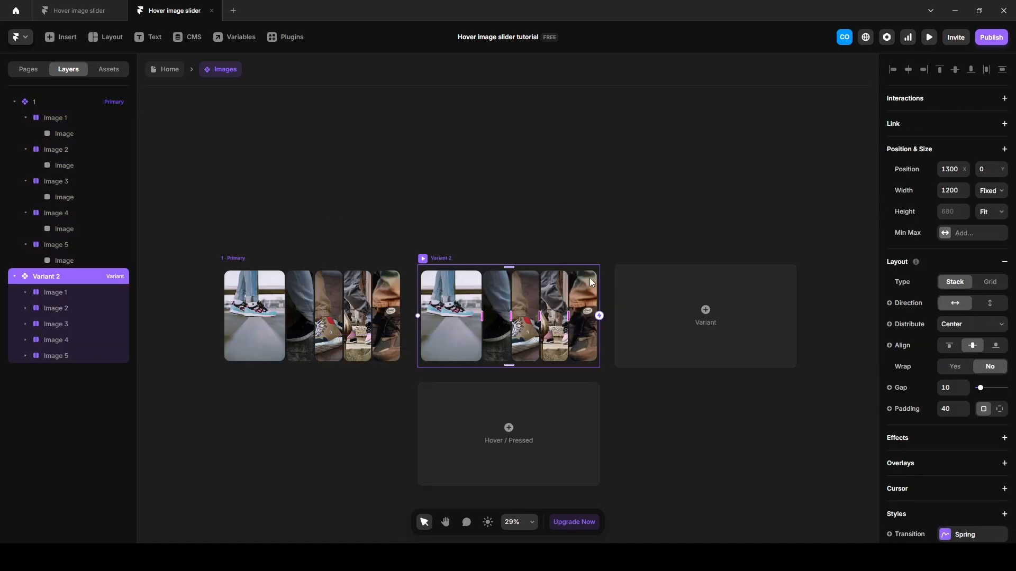
{"action": "left_click", "coordinate": [676, 324]}
{"action": "left_click", "coordinate": [676, 324]}
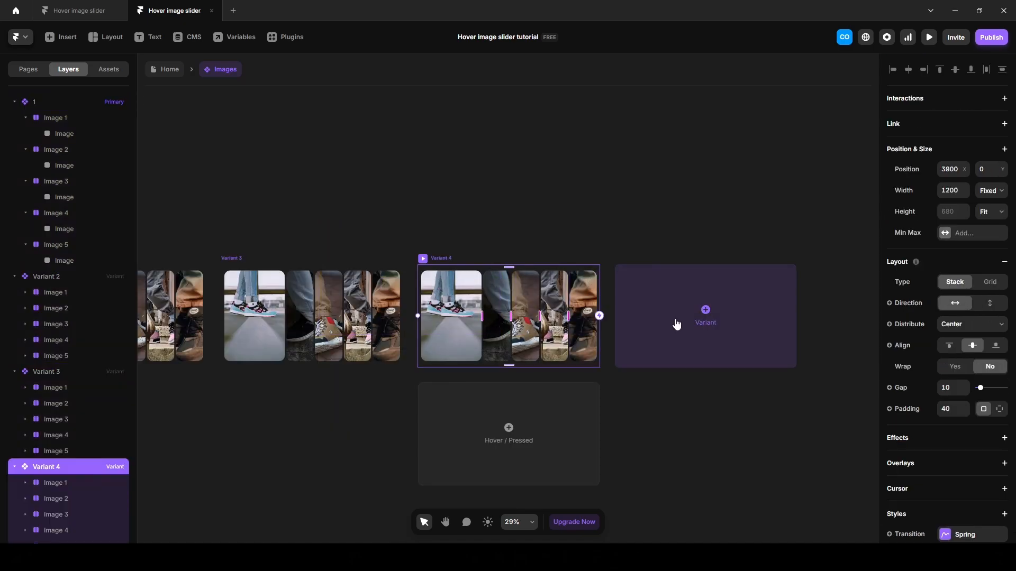
{"action": "left_click", "coordinate": [677, 324]}
{"action": "left_click", "coordinate": [256, 178]}
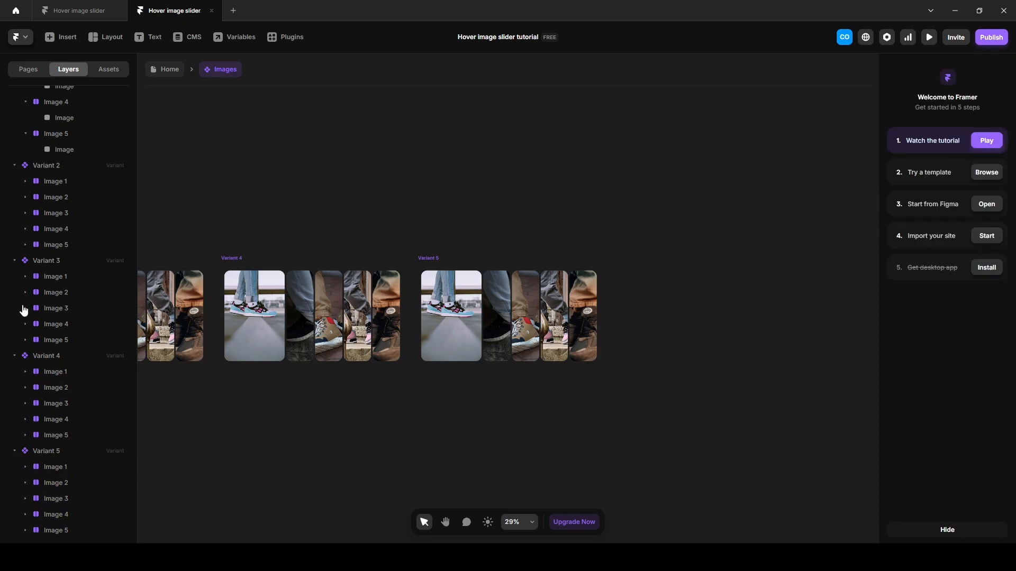
Rename the first two added variants, Variant 2 and Variant 3, as 2 and 3.
{"action": "scroll", "coordinate": [46, 289], "scroll_direction": "up", "scroll_amount": 4}
{"action": "double_click", "coordinate": [48, 277]}
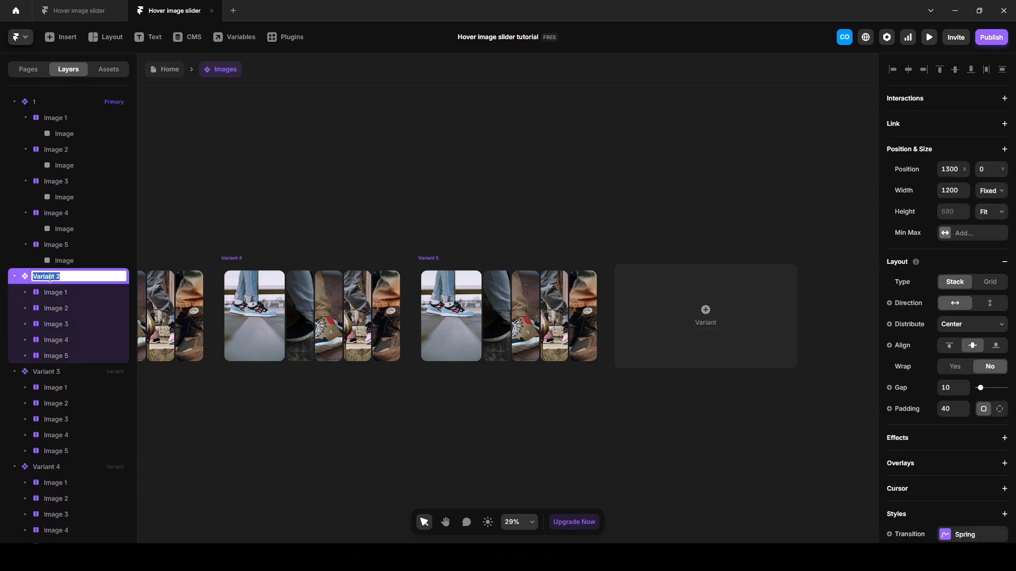
{"action": "type", "text": "2"}
{"action": "key", "text": "Return"}
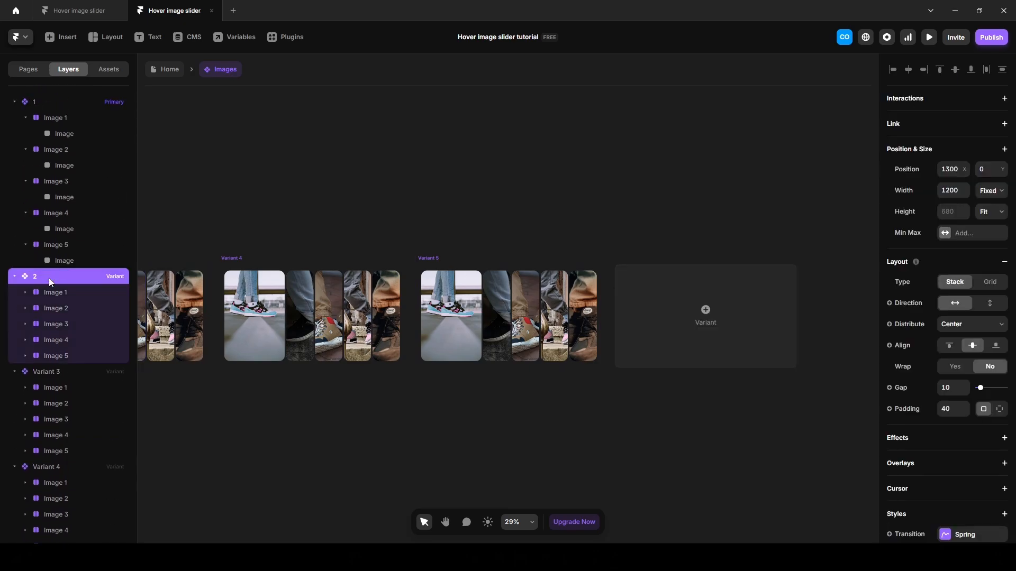
{"action": "double_click", "coordinate": [52, 373]}
{"action": "type", "text": "3"}
{"action": "key", "text": "Return"}
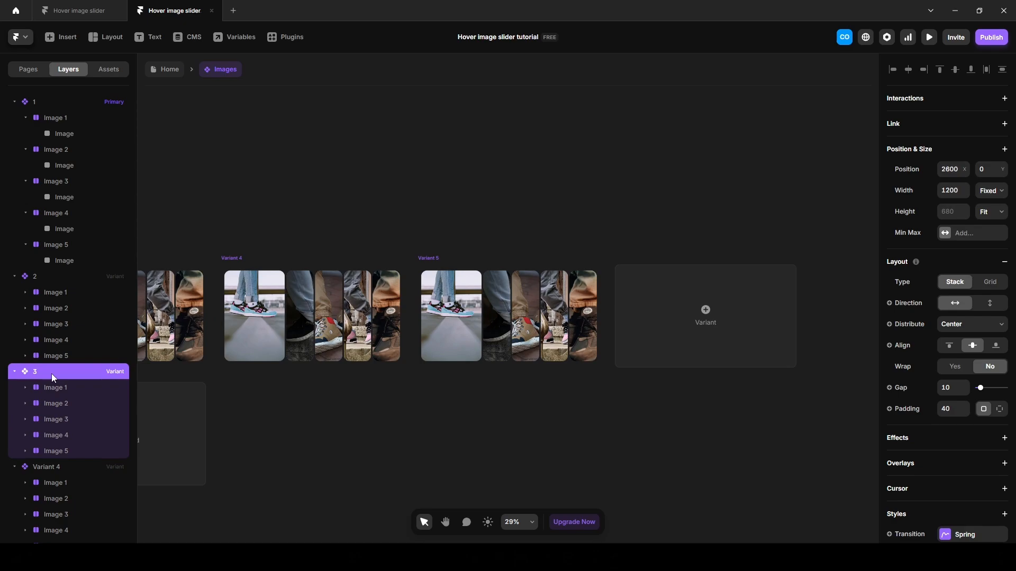
Rename Variant 4 and Variant 5 as 4 and 5.
{"action": "scroll", "coordinate": [52, 373], "scroll_direction": "down", "scroll_amount": 2}
{"action": "double_click", "coordinate": [52, 363]}
{"action": "type", "text": "4"}
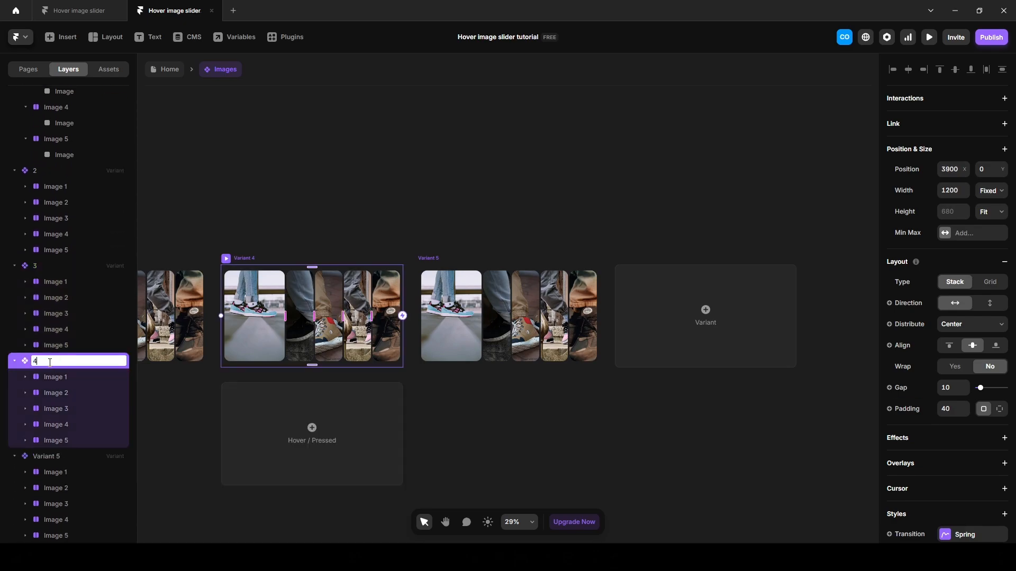
{"action": "key", "text": "Return"}
{"action": "double_click", "coordinate": [41, 450]}
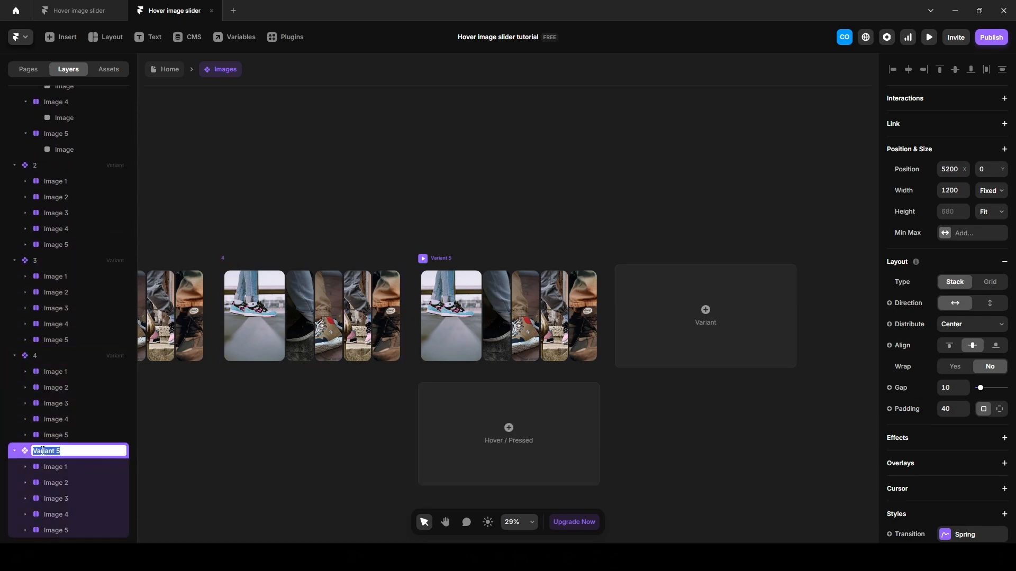
{"action": "type", "text": "5"}
{"action": "key", "text": "Return"}
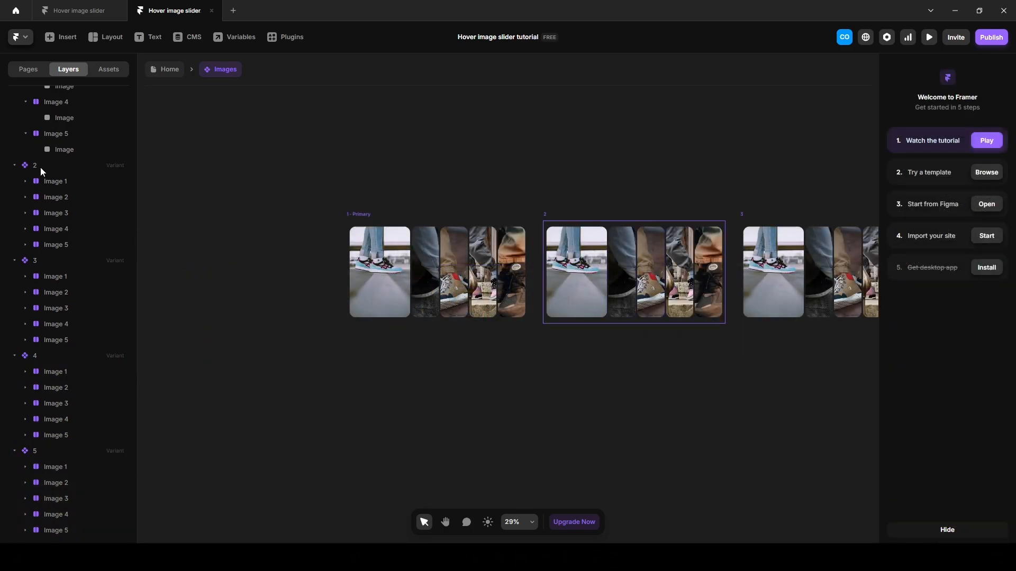
Set the width of the Image 2 frame in variant 2 to 400.
{"action": "left_click", "coordinate": [40, 166]}
{"action": "left_click", "coordinate": [58, 198]}
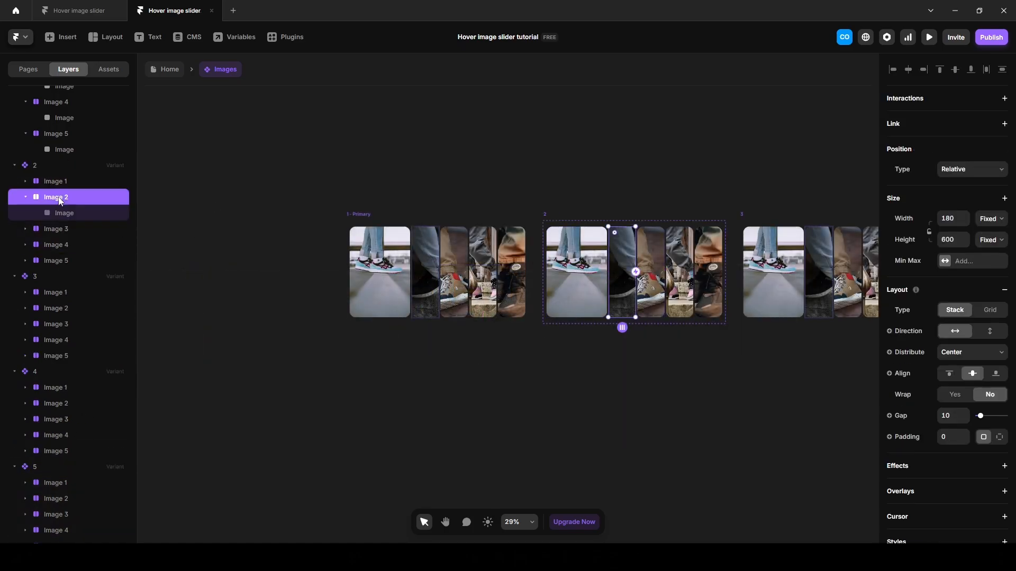
{"action": "left_click", "coordinate": [947, 220]}
{"action": "type", "text": "400"}
{"action": "key", "text": "Return"}
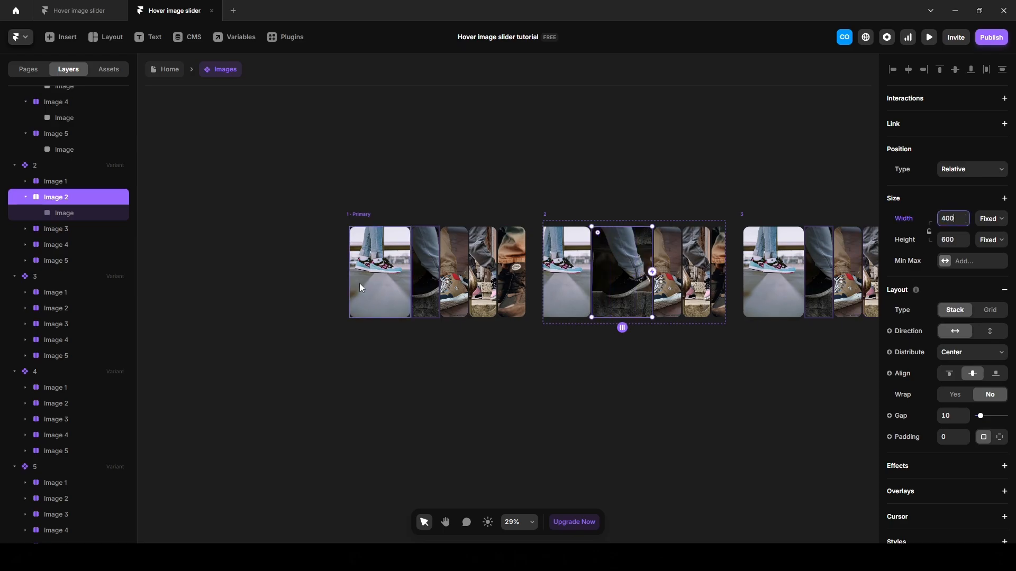
Set the width of the Image 1 frame in variant 2 to 180.
{"action": "left_click", "coordinate": [64, 181]}
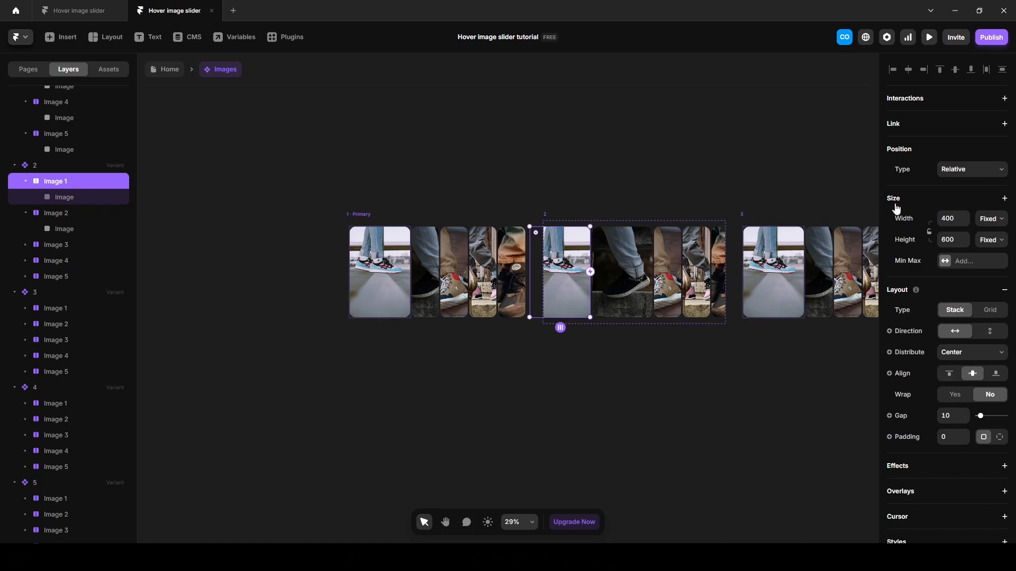
{"action": "left_click", "coordinate": [947, 219]}
{"action": "type", "text": "180"}
{"action": "key", "text": "Return"}
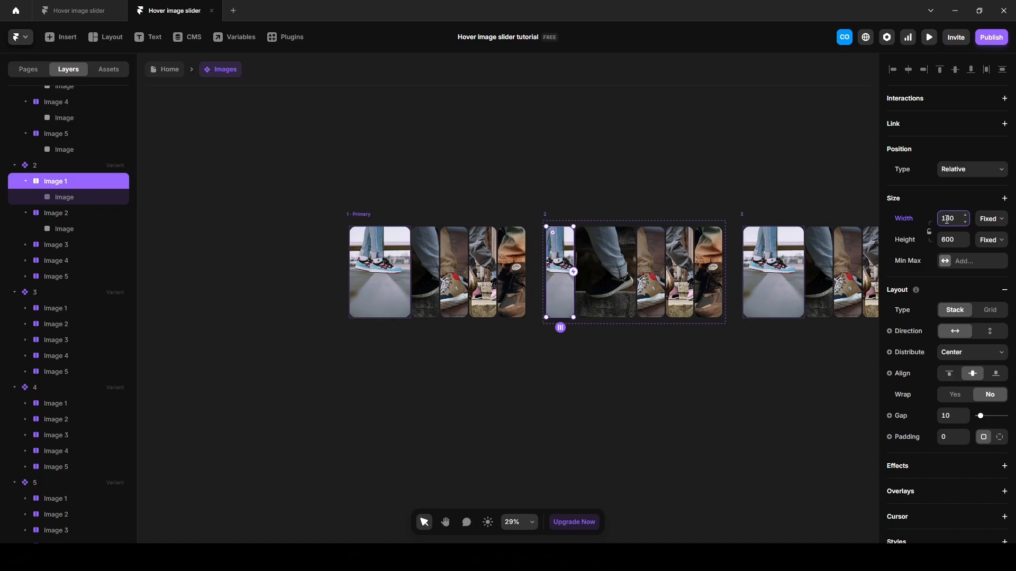
{"action": "left_click", "coordinate": [686, 400]}
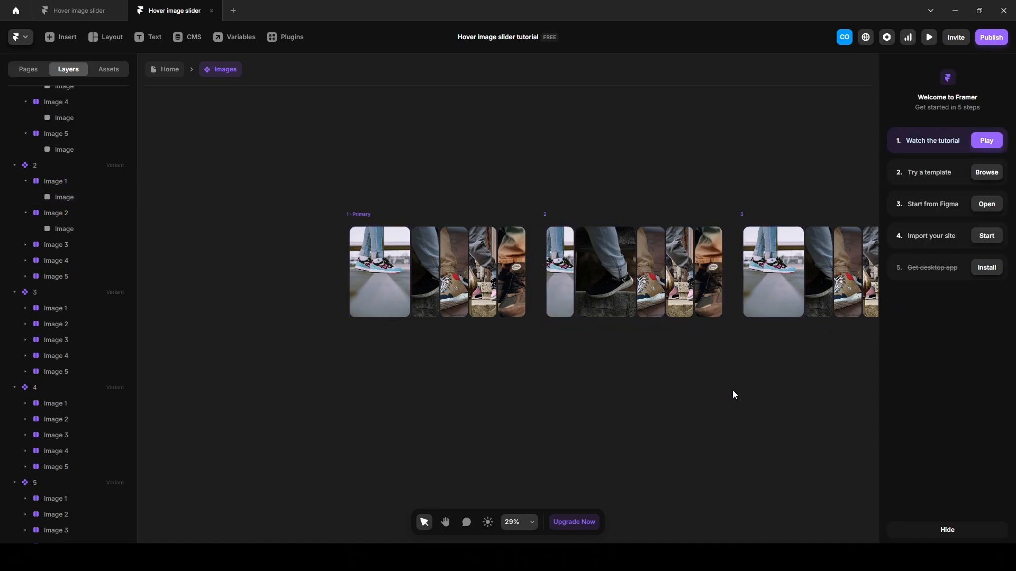
Set the width of the Image 3 frame in variant 3 to 400.
{"action": "left_click", "coordinate": [743, 215]}
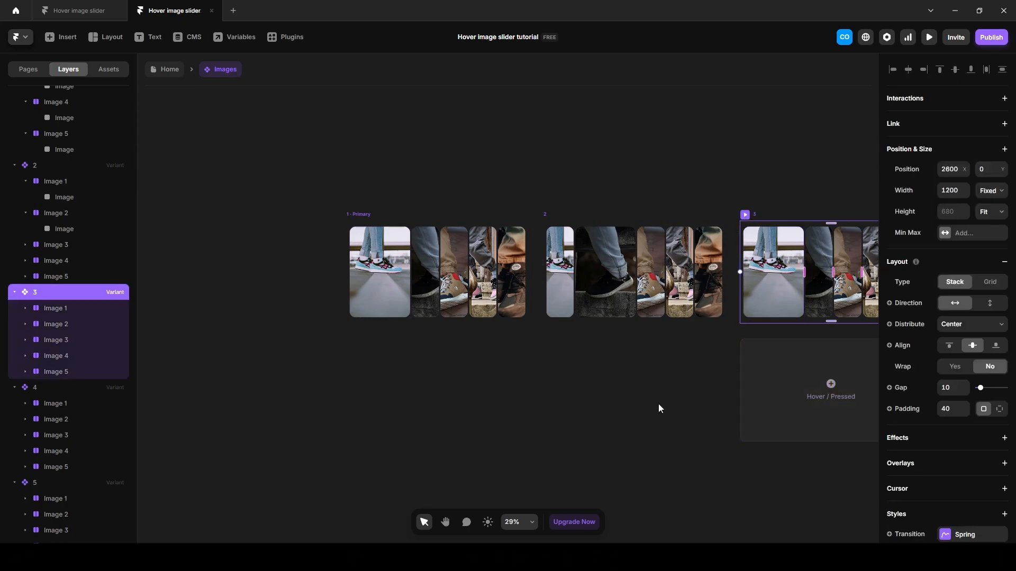
{"action": "double_click", "coordinate": [843, 263]}
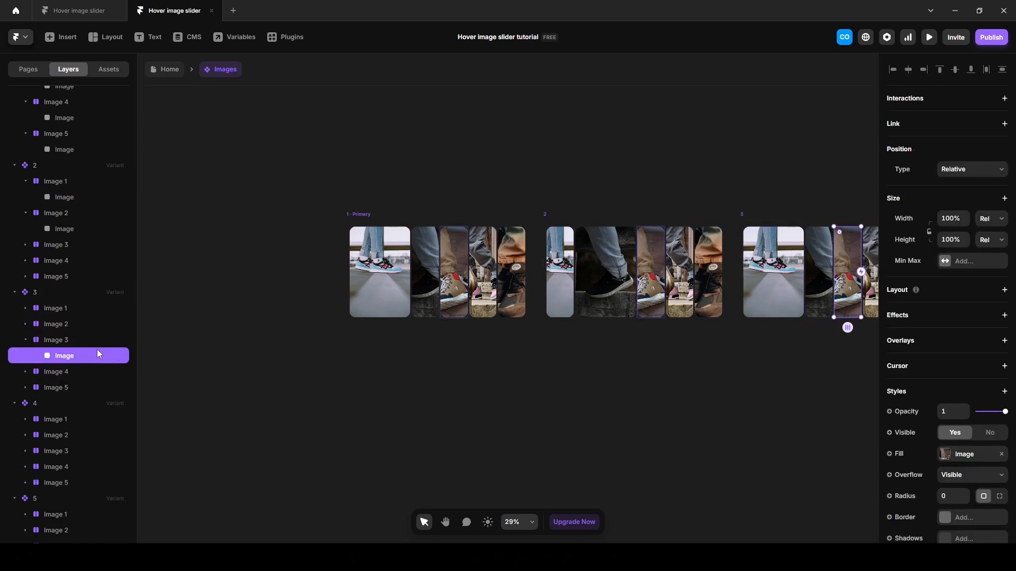
{"action": "left_click", "coordinate": [58, 341]}
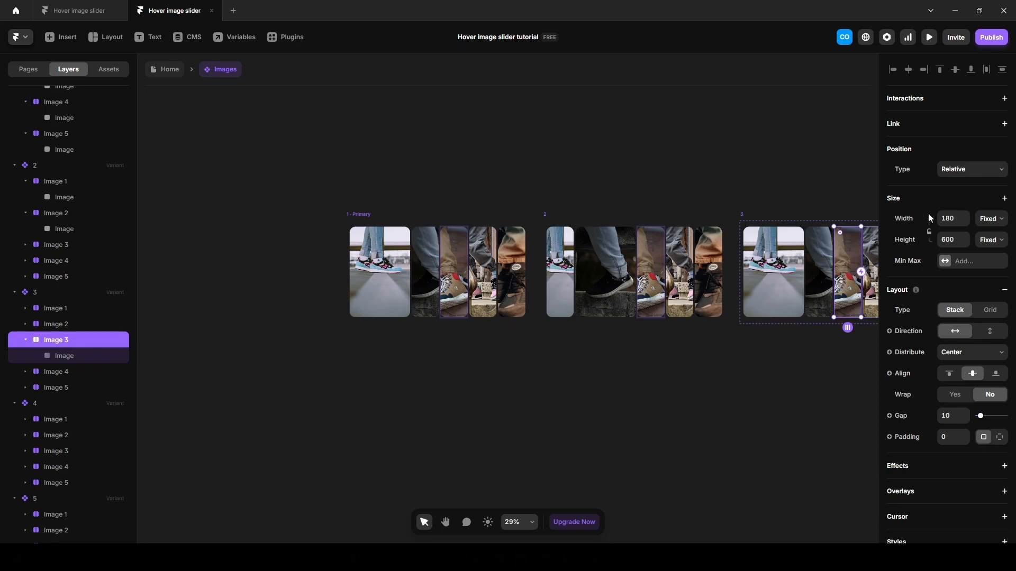
{"action": "left_click", "coordinate": [951, 219]}
{"action": "type", "text": "400"}
{"action": "key", "text": "Return"}
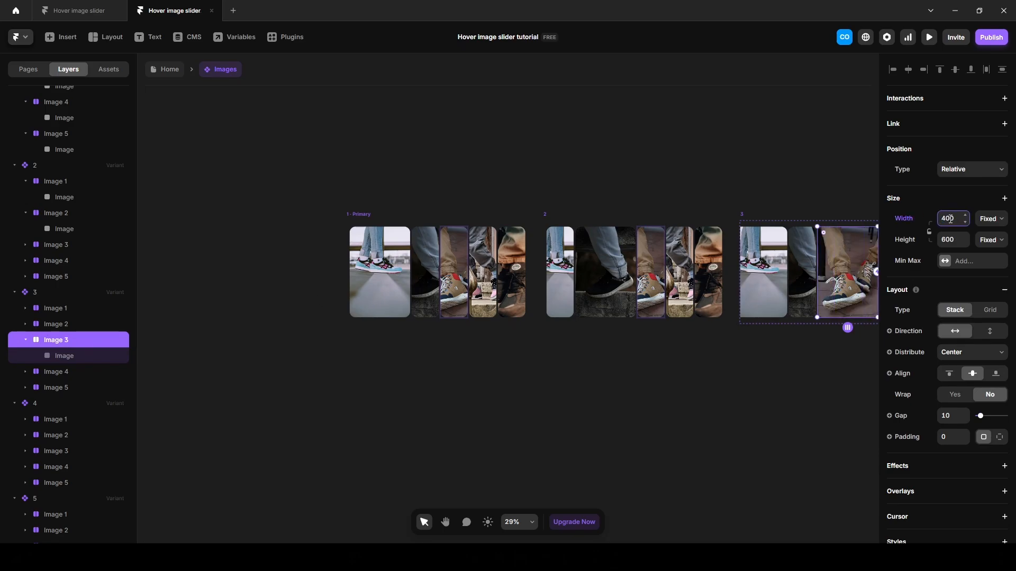
Set the width of the Image 1 frame in variant 3 to 180.
{"action": "left_click", "coordinate": [55, 313]}
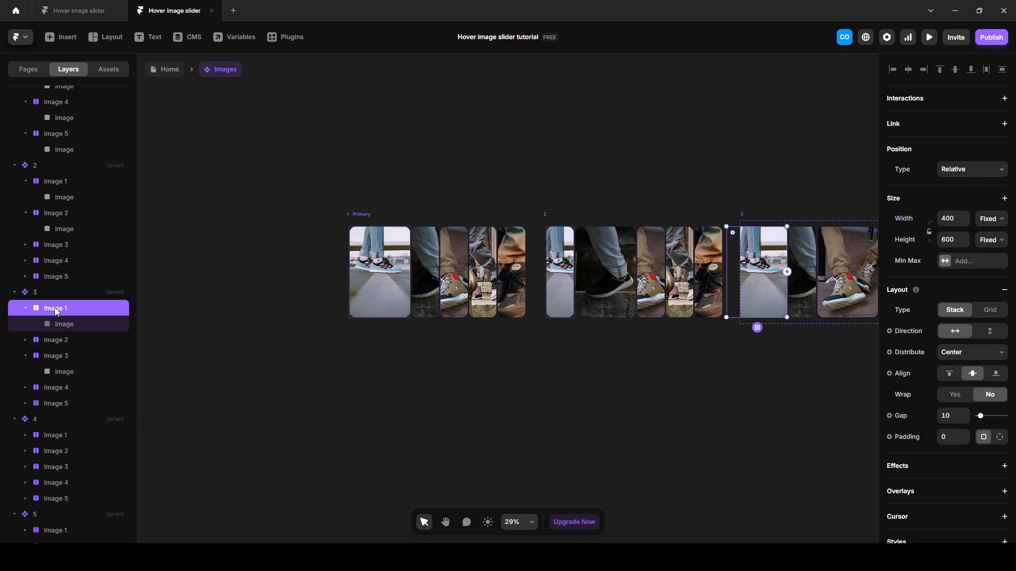
{"action": "left_click", "coordinate": [950, 217]}
{"action": "type", "text": "180"}
{"action": "left_click", "coordinate": [586, 392]}
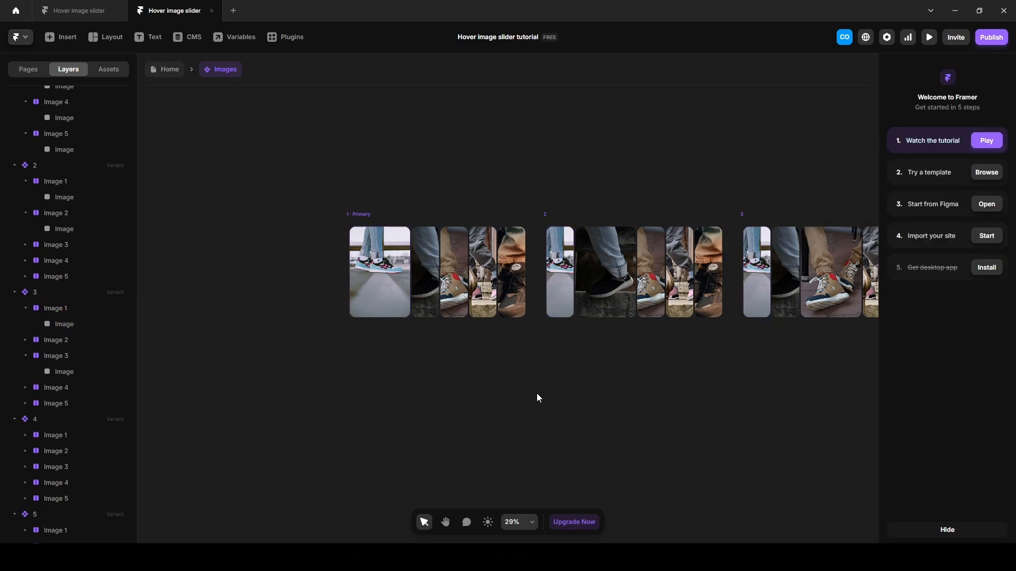
Set the width of the Image 1 frame in variant 4 to 180.
{"action": "left_click_drag", "start_coordinate": [694, 389], "coordinate": [309, 403]}
{"action": "left_click", "coordinate": [585, 287]}
{"action": "left_click", "coordinate": [56, 435]}
{"action": "left_click", "coordinate": [949, 219]}
{"action": "type", "text": "18"}
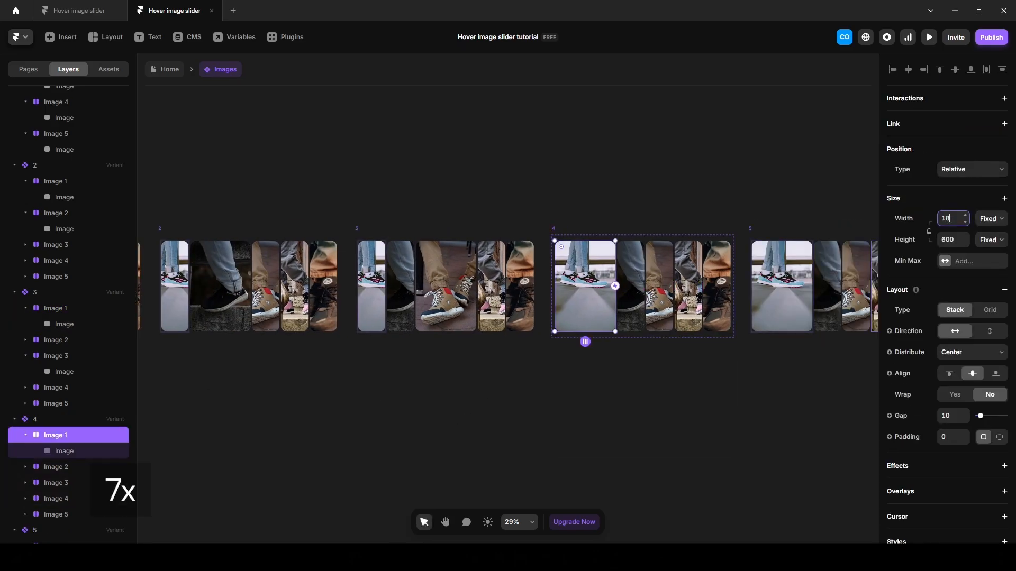
{"action": "type", "text": "0"}
{"action": "key", "text": "Return"}
Set the width of the Image 4 frame in variant 4 to 400.
{"action": "left_click", "coordinate": [670, 301]}
{"action": "left_click", "coordinate": [950, 219]}
{"action": "type", "text": "400"}
{"action": "key", "text": "Return"}
Set the width of the Image 1 frame in variant 5 to 180, and open the Image 5 frame's width for editing.
{"action": "left_click_drag", "start_coordinate": [750, 231], "coordinate": [432, 222]}
{"action": "left_click", "coordinate": [507, 277]}
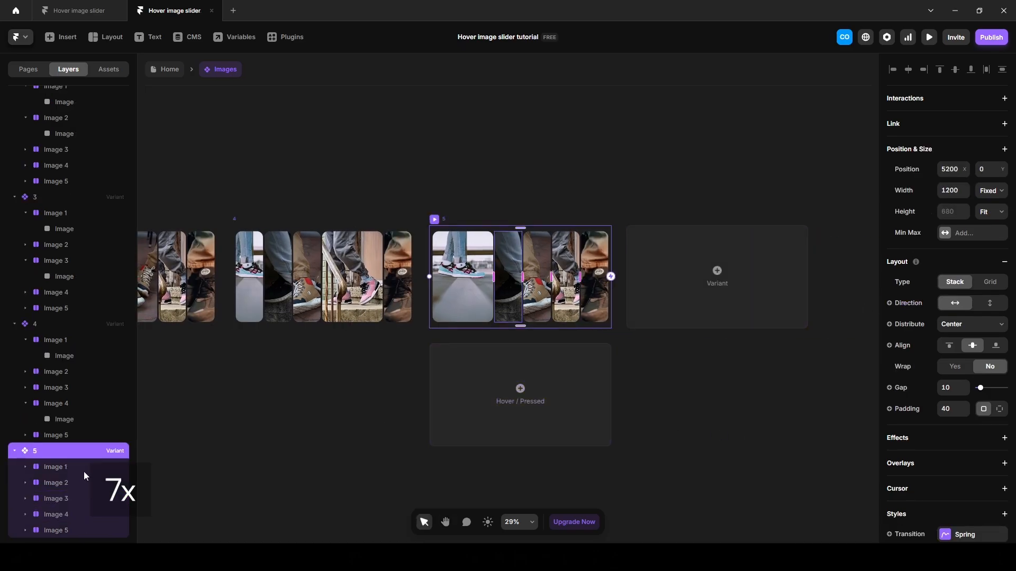
{"action": "left_click", "coordinate": [55, 467]}
{"action": "left_click", "coordinate": [950, 219]}
{"action": "type", "text": "180"}
{"action": "key", "text": "Return"}
{"action": "left_click", "coordinate": [578, 278]}
{"action": "left_click", "coordinate": [949, 219]}
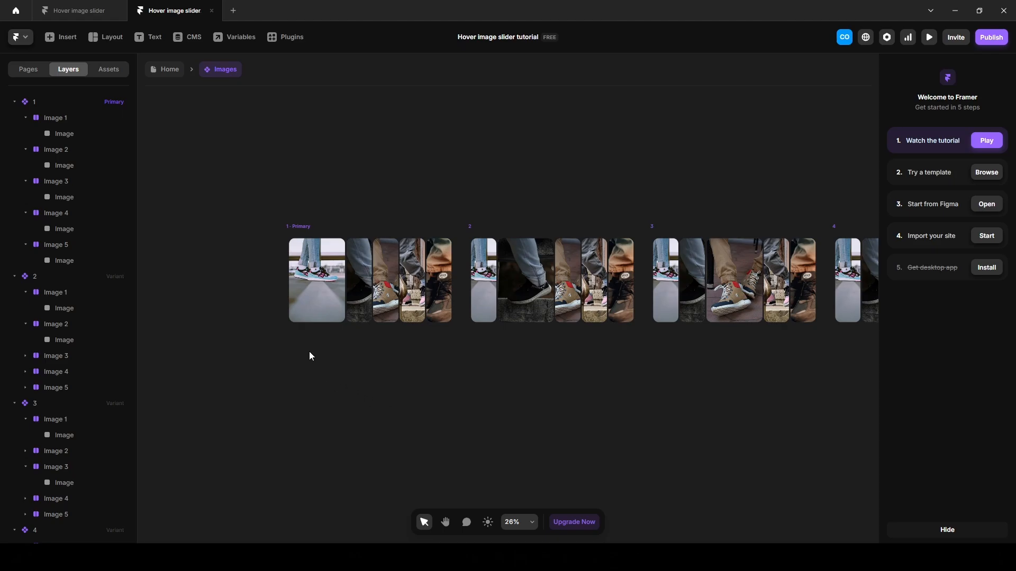
Add a Set Variant interaction to the image layer inside Image 2 of variant 1, switching to variant 2 on Mouse Enter.
{"action": "scroll", "coordinate": [280, 242], "scroll_direction": "up", "scroll_amount": 5}
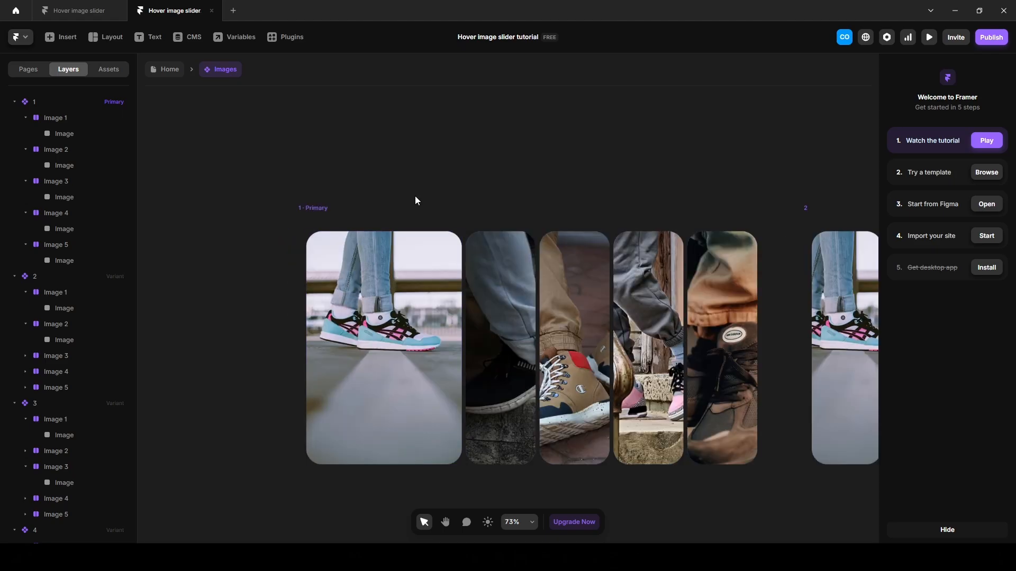
{"action": "left_click_drag", "start_coordinate": [526, 344], "coordinate": [424, 288]}
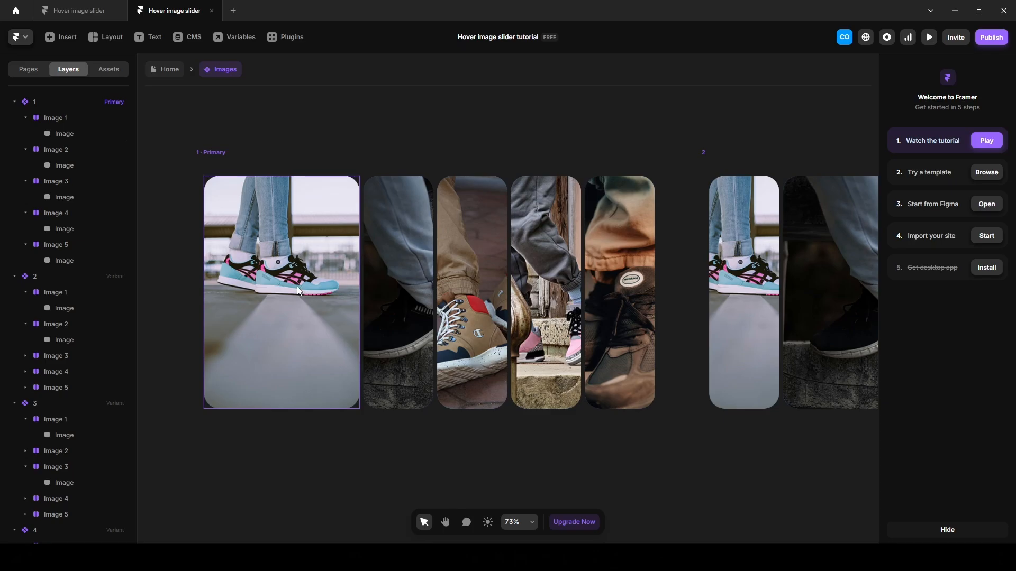
{"action": "left_click", "coordinate": [396, 284]}
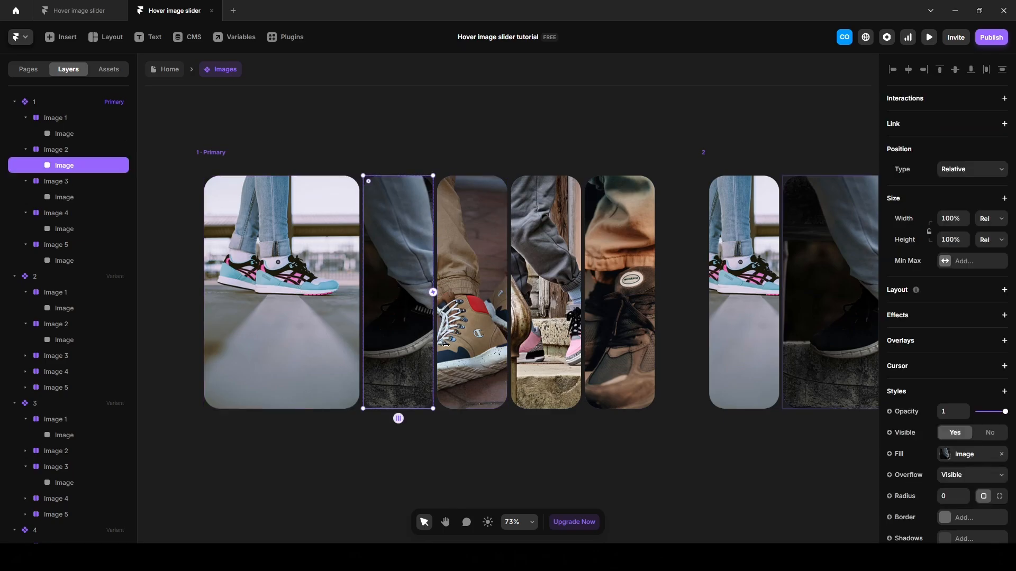
{"action": "left_click", "coordinate": [915, 102]}
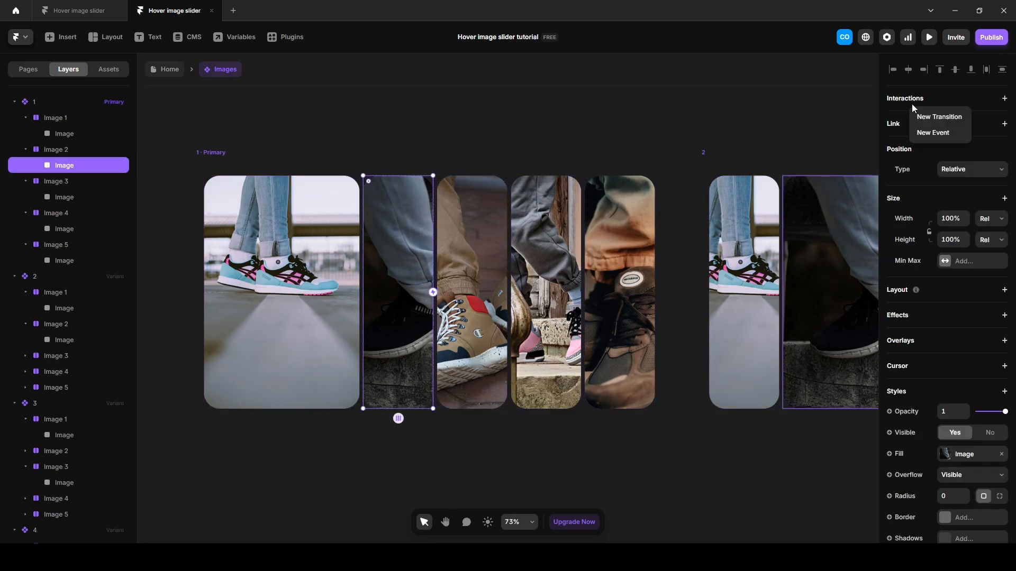
{"action": "left_click", "coordinate": [927, 117]}
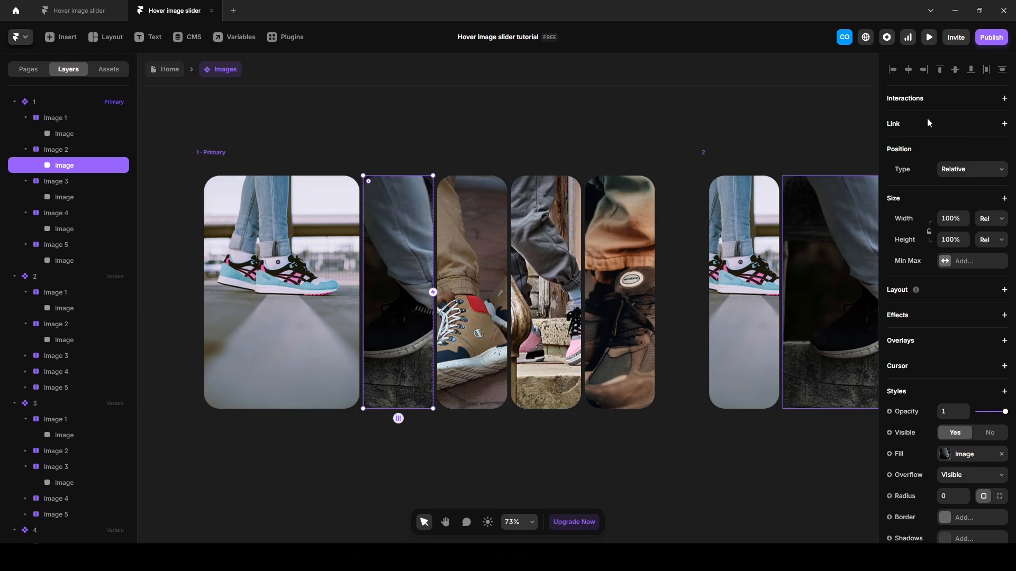
{"action": "left_click", "coordinate": [821, 150]}
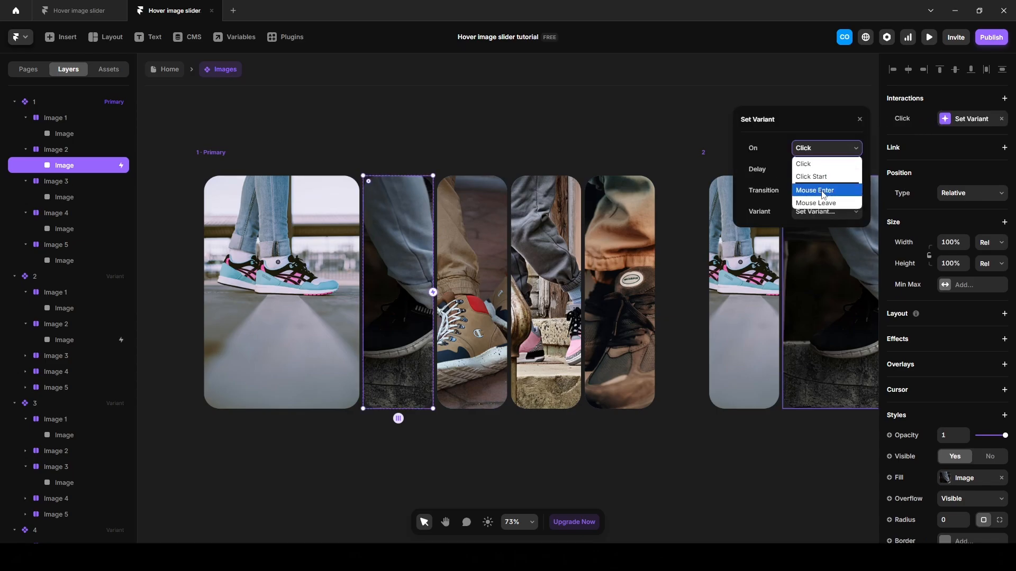
{"action": "left_click", "coordinate": [822, 192]}
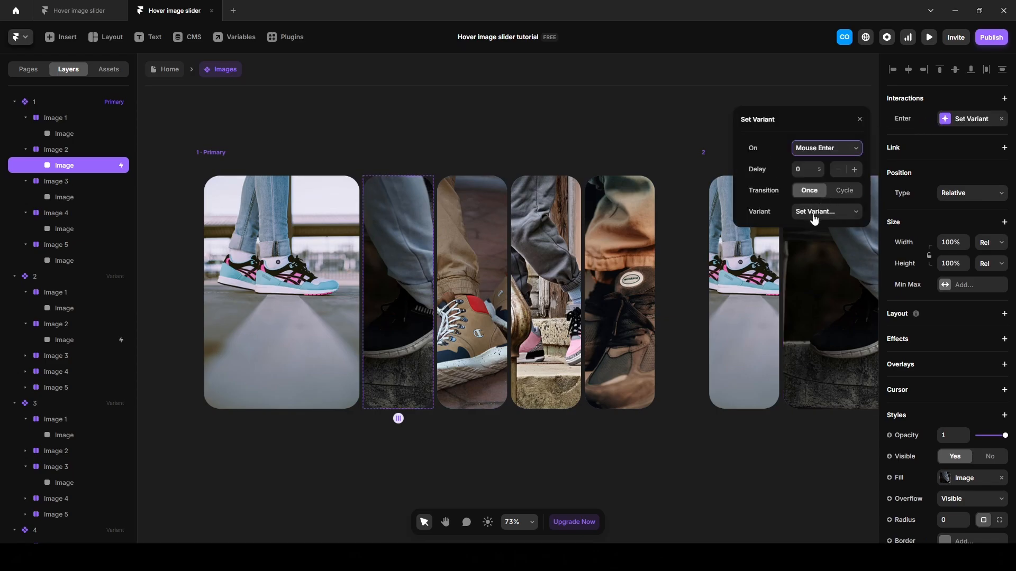
{"action": "left_click", "coordinate": [812, 213]}
{"action": "left_click", "coordinate": [808, 258]}
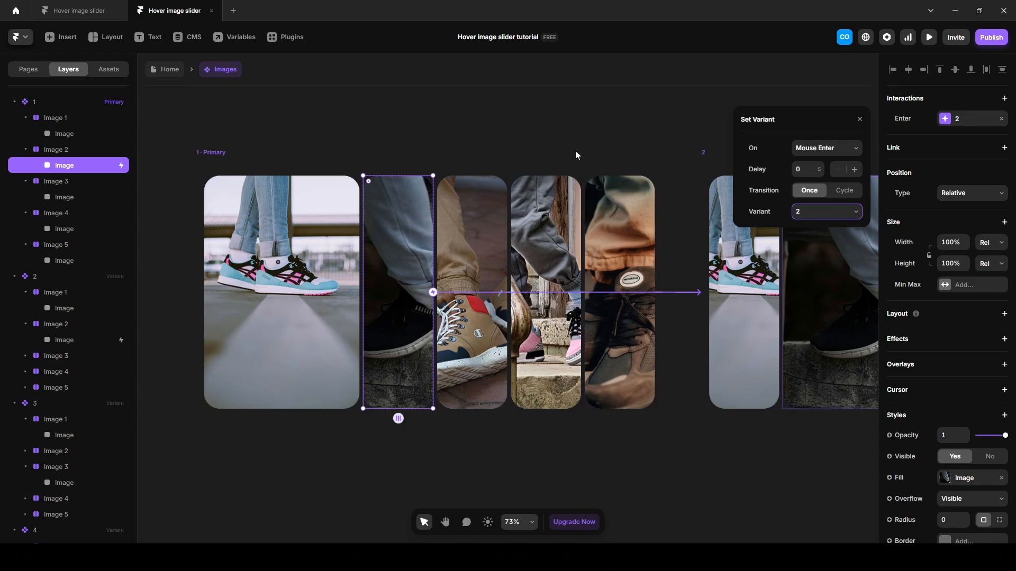
{"action": "left_click", "coordinate": [554, 114]}
Preview the component and test the hover switch on the second photo panel.
{"action": "scroll", "coordinate": [686, 196], "scroll_direction": "down", "scroll_amount": 5}
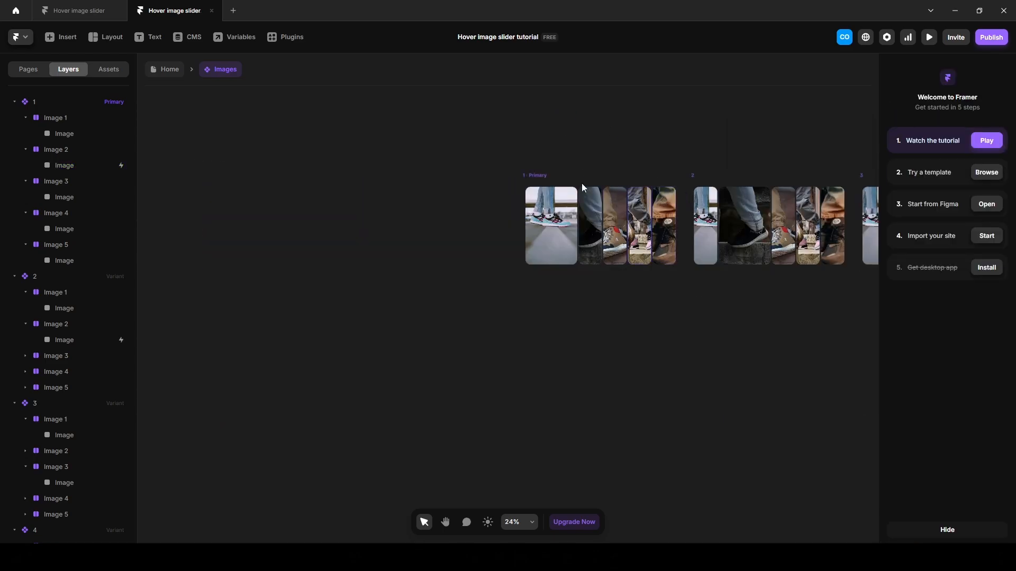
{"action": "scroll", "coordinate": [571, 169], "scroll_direction": "up", "scroll_amount": 3}
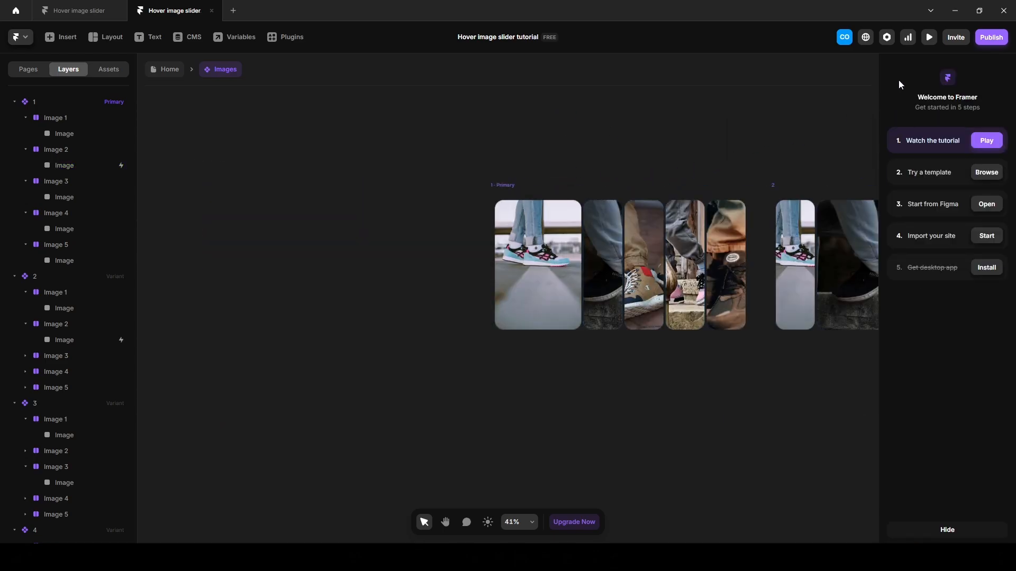
{"action": "left_click", "coordinate": [929, 37]}
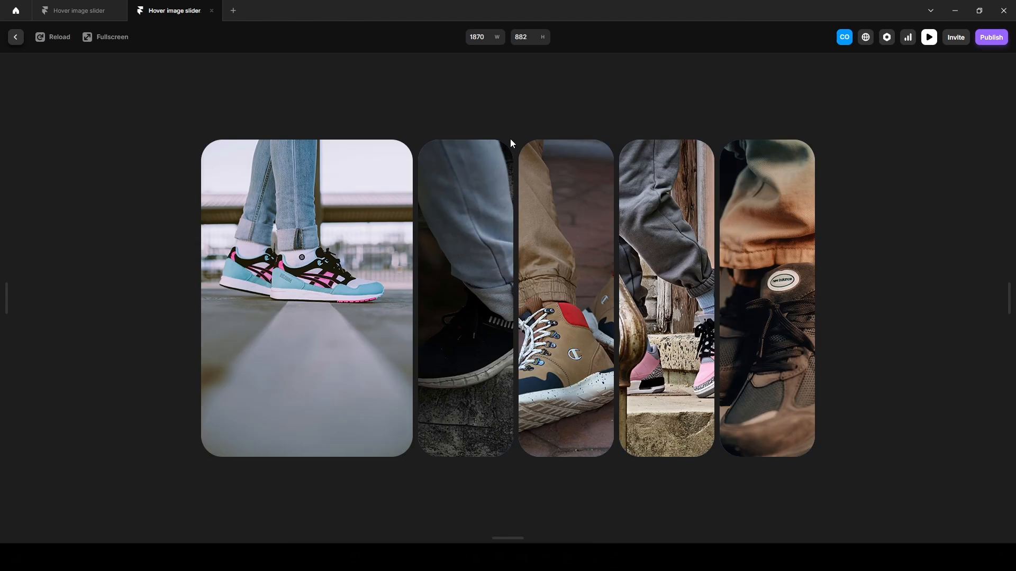
{"action": "mouse_move", "coordinate": [466, 249]}
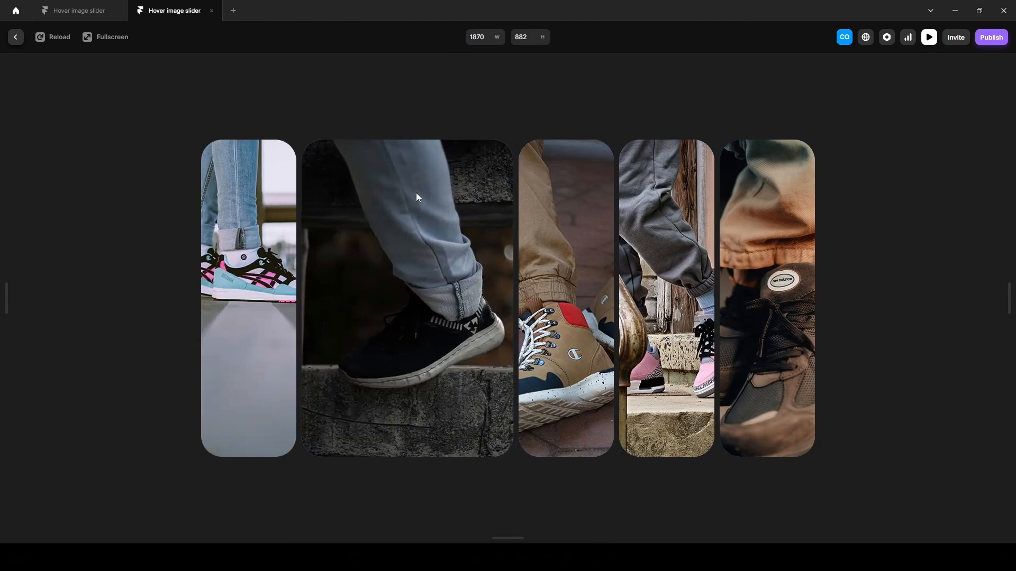
{"action": "left_click", "coordinate": [16, 37]}
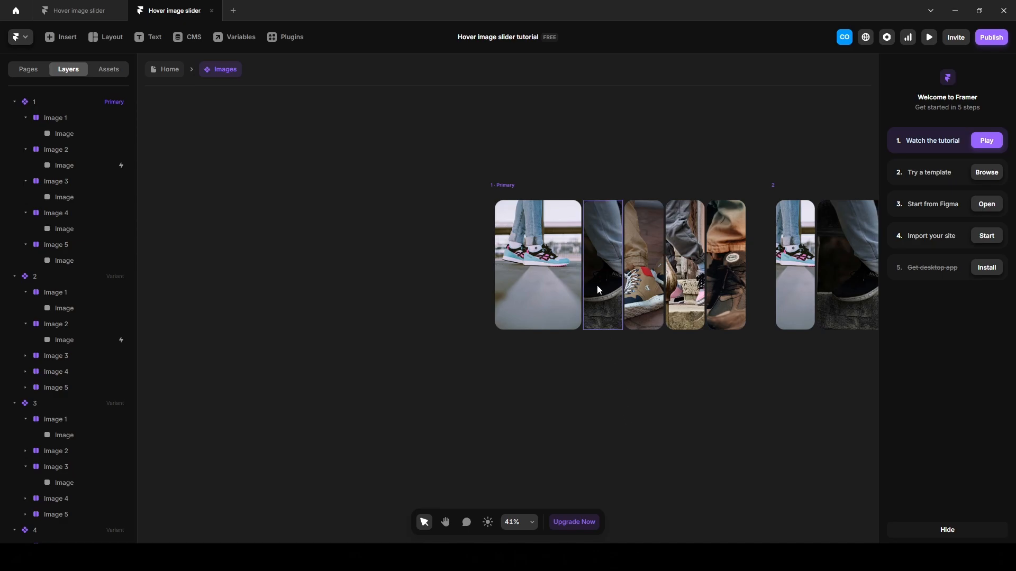
Remove the Mouse Enter interaction from the image layer inside Image 2 of variant 1.
{"action": "left_click", "coordinate": [87, 165]}
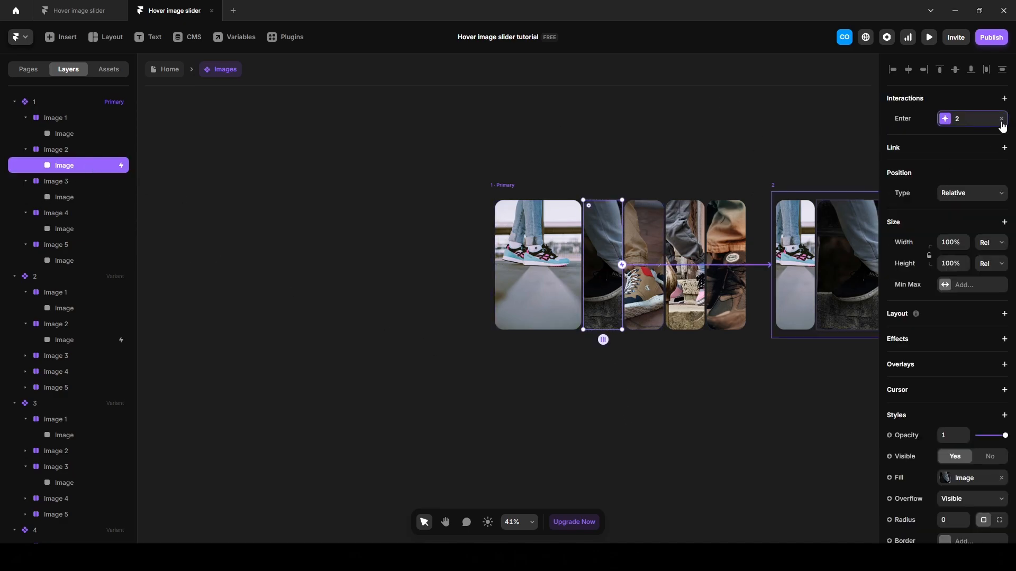
{"action": "left_click", "coordinate": [648, 416]}
{"action": "key", "text": "space"}
{"action": "left_click_drag", "start_coordinate": [707, 413], "coordinate": [576, 413]}
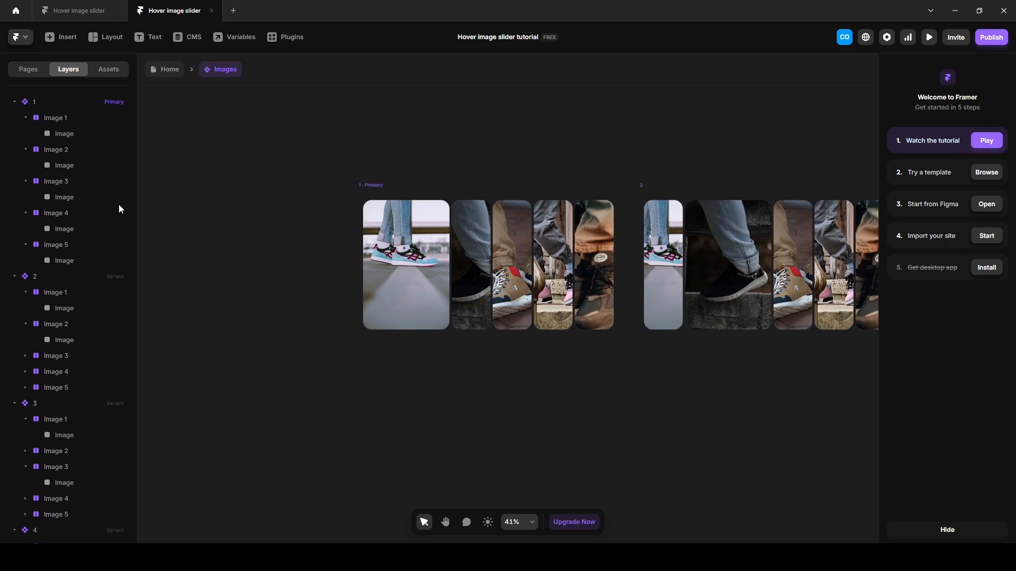
Link the Image 2 frame in variant 1 to variant 2 on Mouse Enter, and preview the hover switch.
{"action": "left_click", "coordinate": [90, 165]}
{"action": "left_click", "coordinate": [74, 150]}
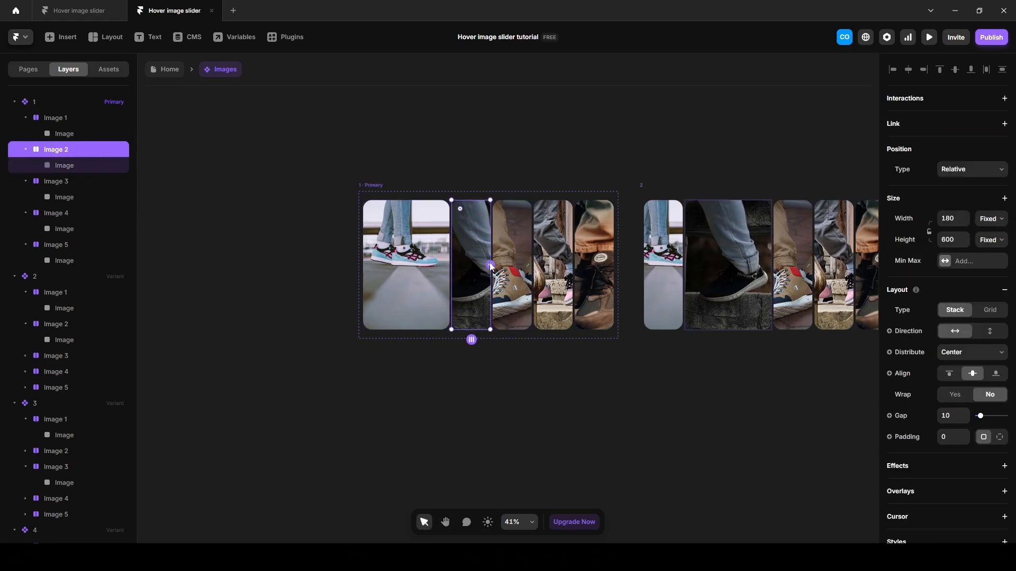
{"action": "left_click_drag", "start_coordinate": [490, 265], "coordinate": [671, 313]}
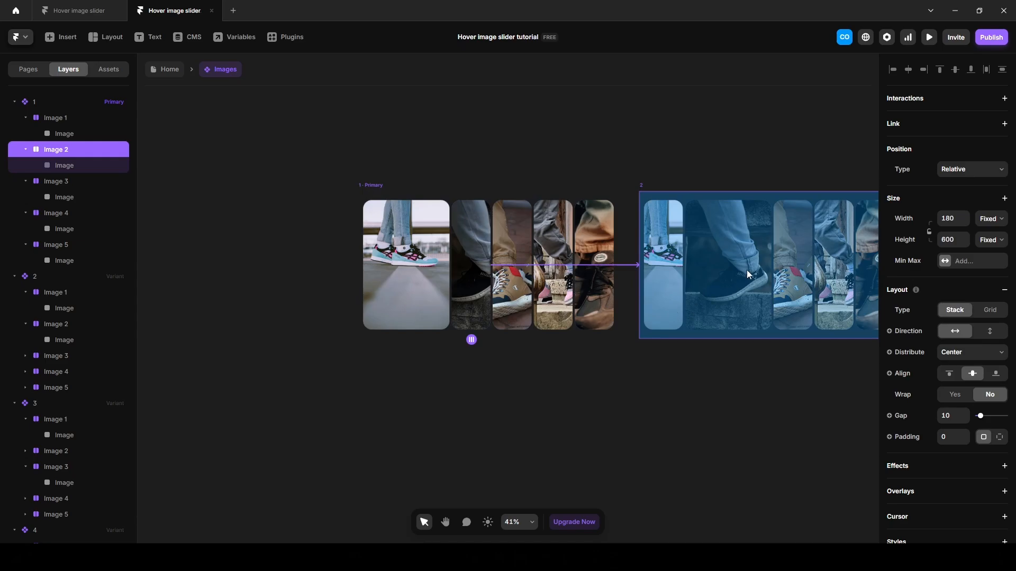
{"action": "left_click_drag", "start_coordinate": [747, 270], "coordinate": [747, 269]}
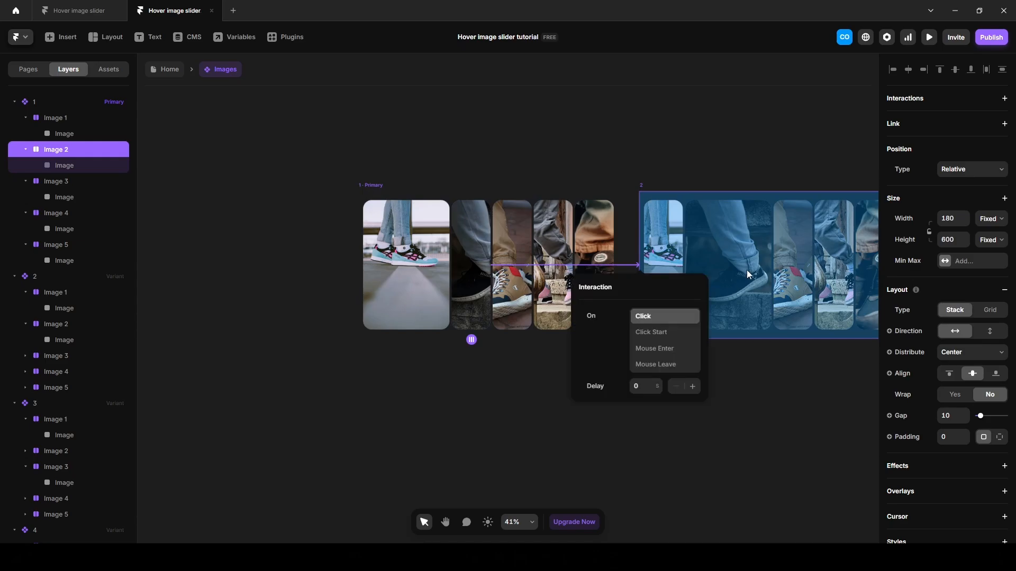
{"action": "left_click", "coordinate": [655, 350]}
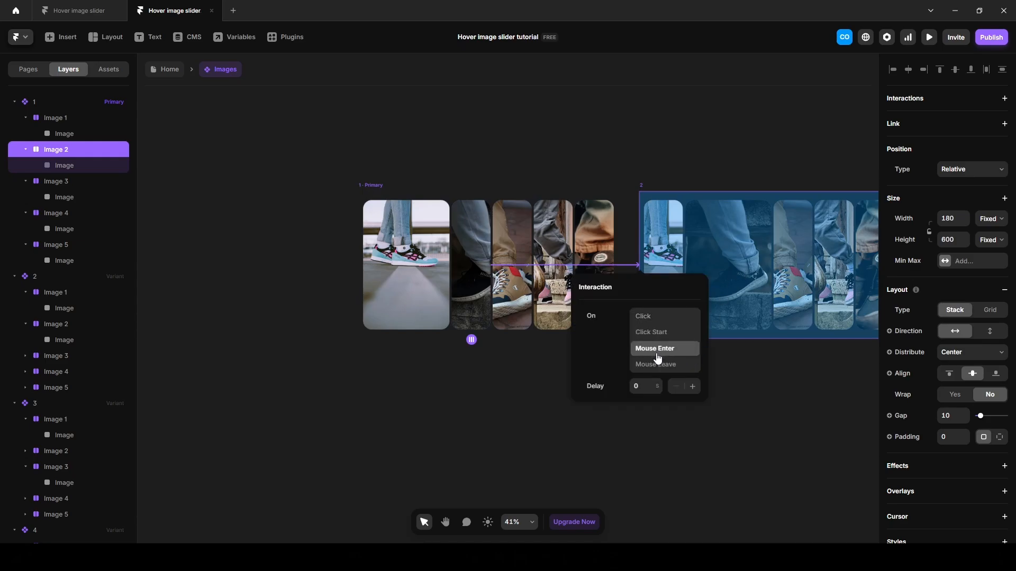
{"action": "left_click", "coordinate": [572, 429]}
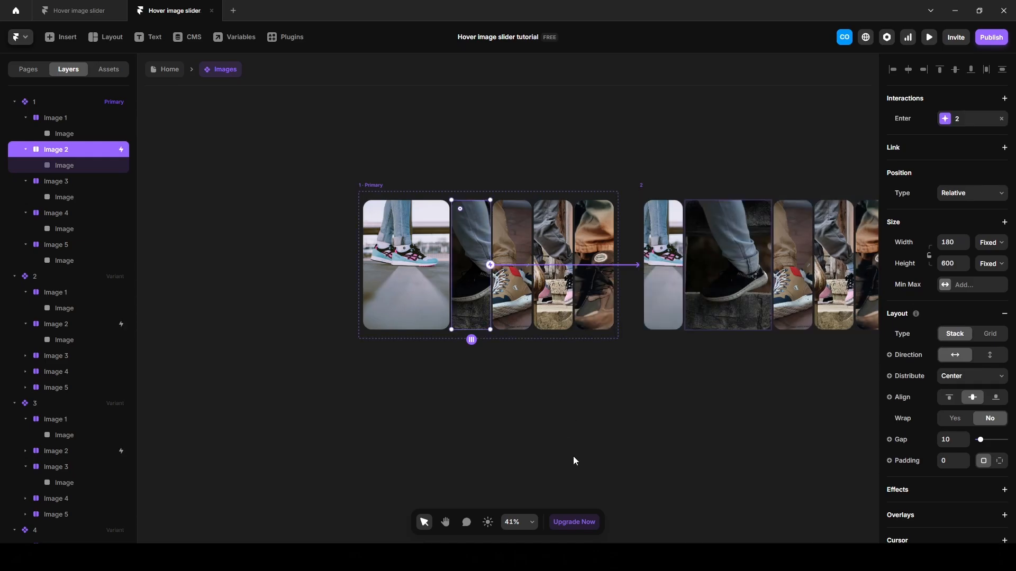
{"action": "left_click", "coordinate": [929, 37]}
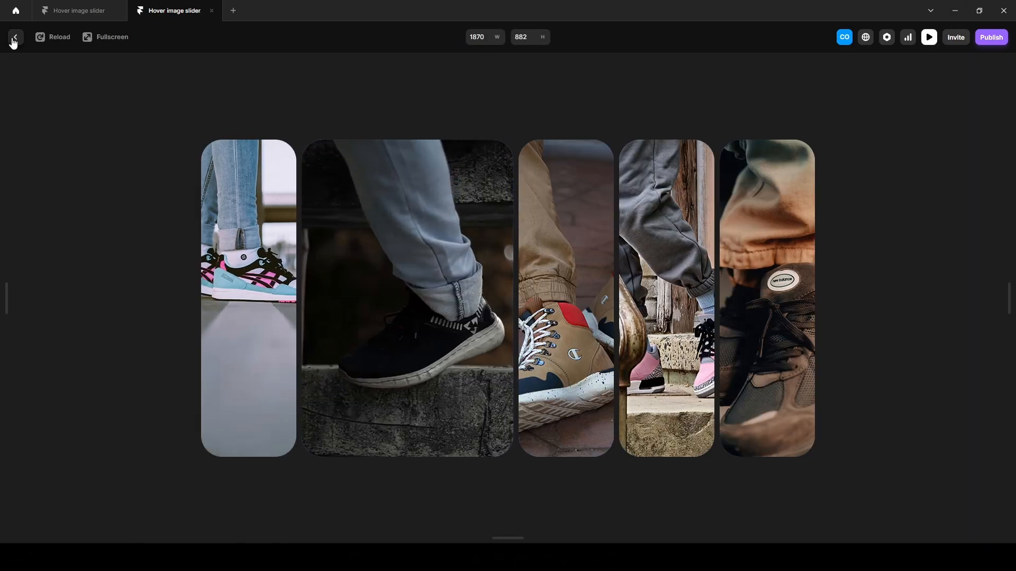
{"action": "left_click", "coordinate": [15, 37]}
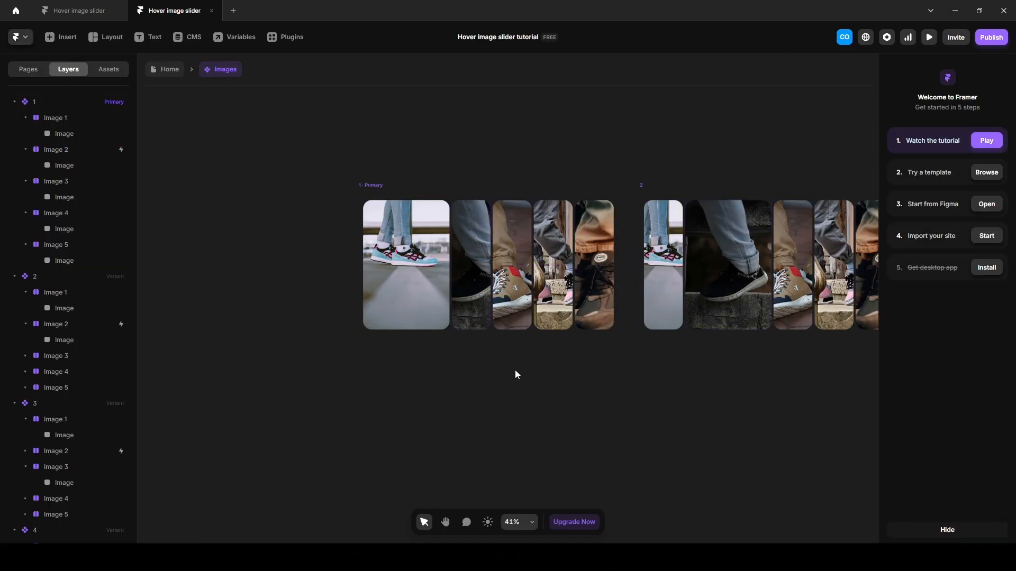
Link the Image 3 frame in variant 1 to variant 3 with a Mouse Enter interaction.
{"action": "left_click", "coordinate": [513, 255]}
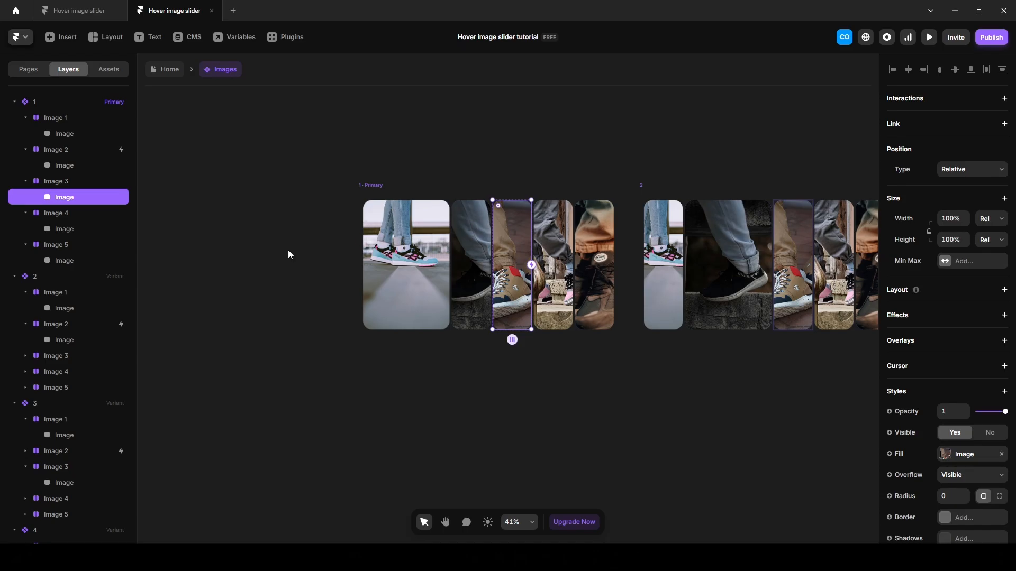
{"action": "left_click", "coordinate": [59, 181]}
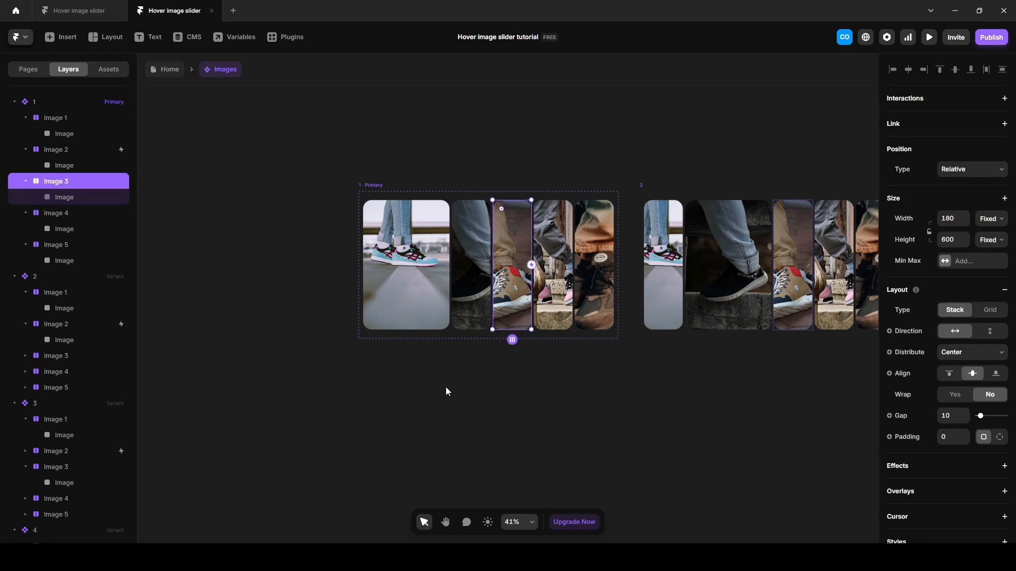
{"action": "scroll", "coordinate": [530, 392], "scroll_direction": "down", "scroll_amount": 5}
{"action": "scroll", "coordinate": [514, 394], "scroll_direction": "up", "scroll_amount": 4}
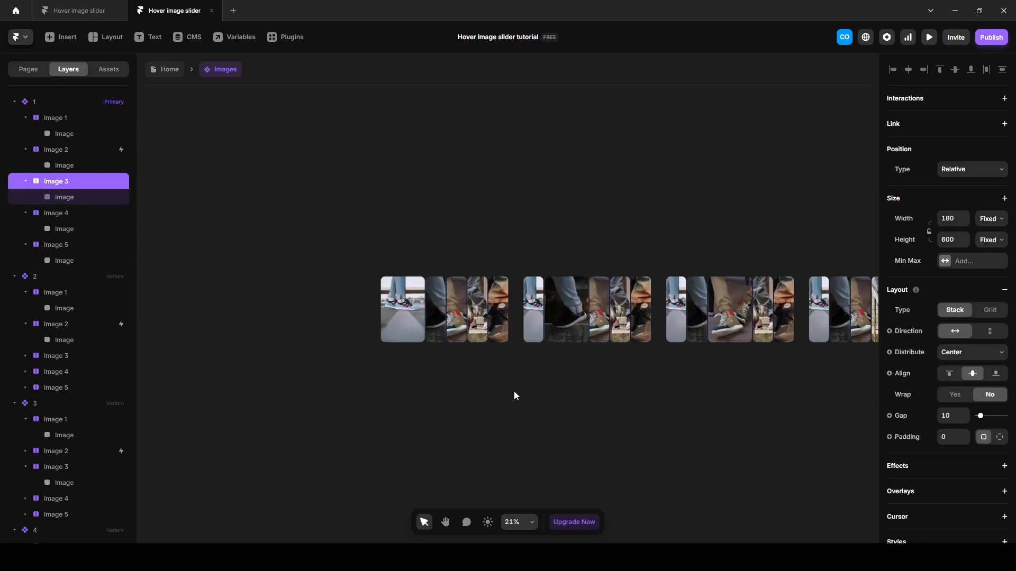
{"action": "left_click_drag", "start_coordinate": [423, 364], "coordinate": [585, 308]}
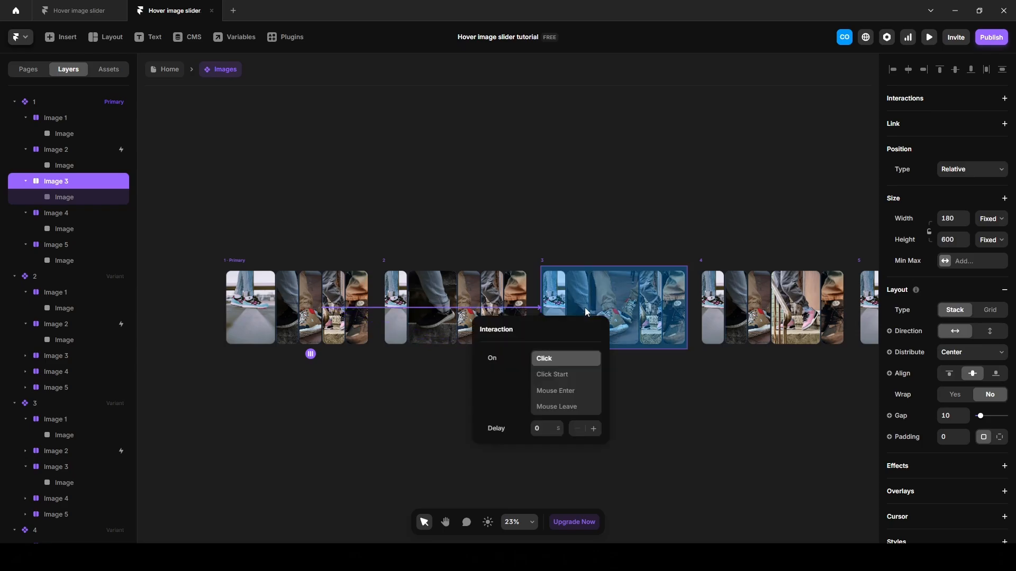
{"action": "left_click", "coordinate": [558, 393]}
Link the Image 4 frame in variant 1 to variant 4 with a Mouse Enter interaction.
{"action": "double_click", "coordinate": [339, 325]}
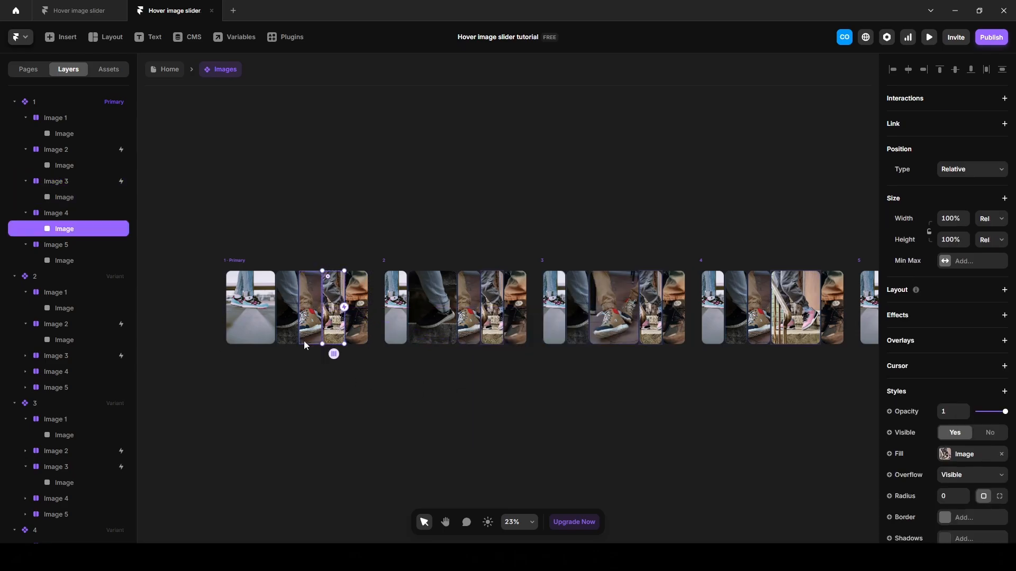
{"action": "left_click", "coordinate": [75, 213]}
{"action": "left_click_drag", "start_coordinate": [345, 308], "coordinate": [736, 312]}
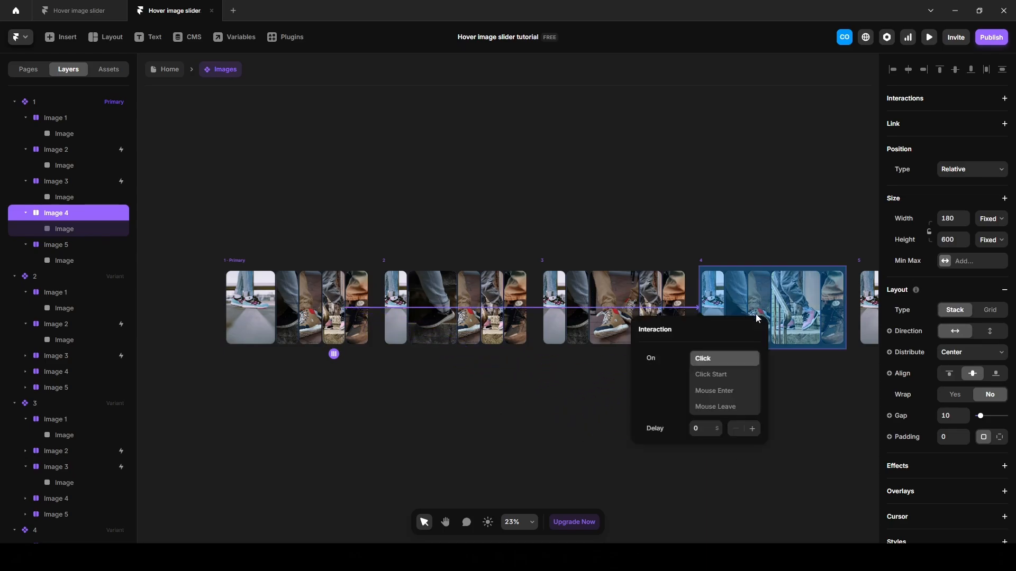
{"action": "left_click", "coordinate": [714, 391]}
Link the Image 5 frame in variant 1 to variant 5 with a Mouse Enter interaction.
{"action": "left_click", "coordinate": [361, 335]}
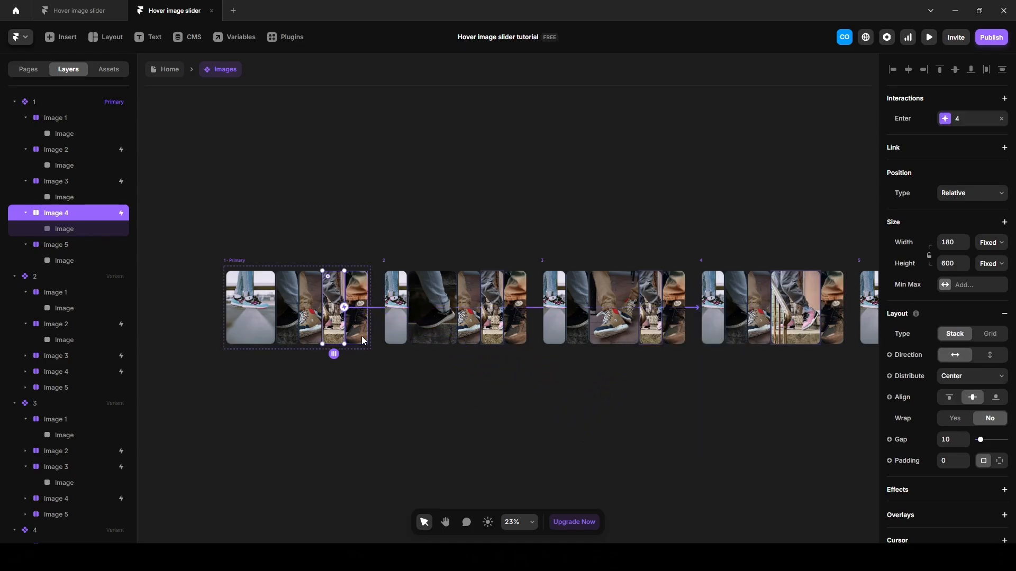
{"action": "double_click", "coordinate": [361, 335]}
{"action": "left_click", "coordinate": [74, 245]}
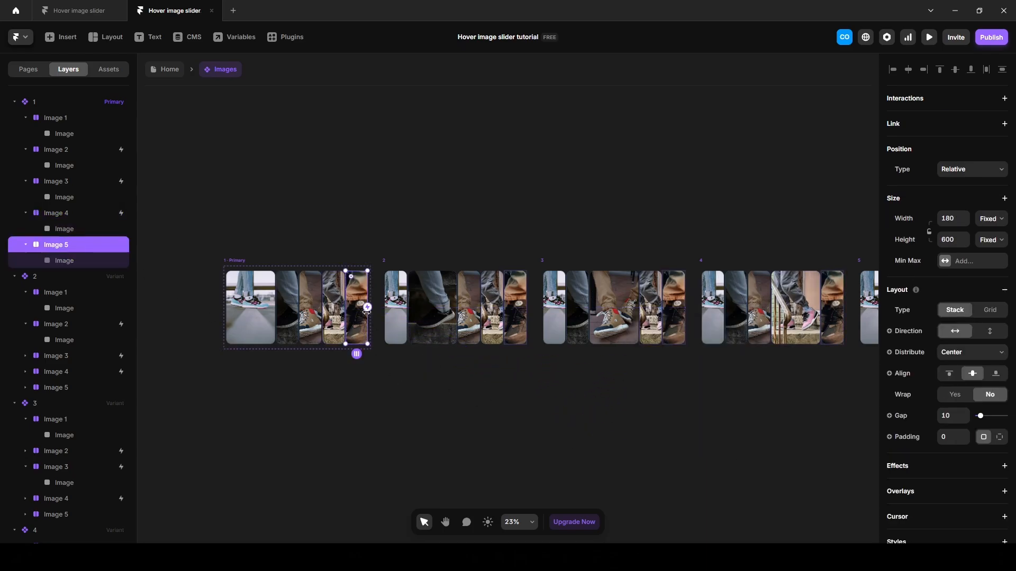
{"action": "left_click_drag", "start_coordinate": [367, 306], "coordinate": [867, 310]}
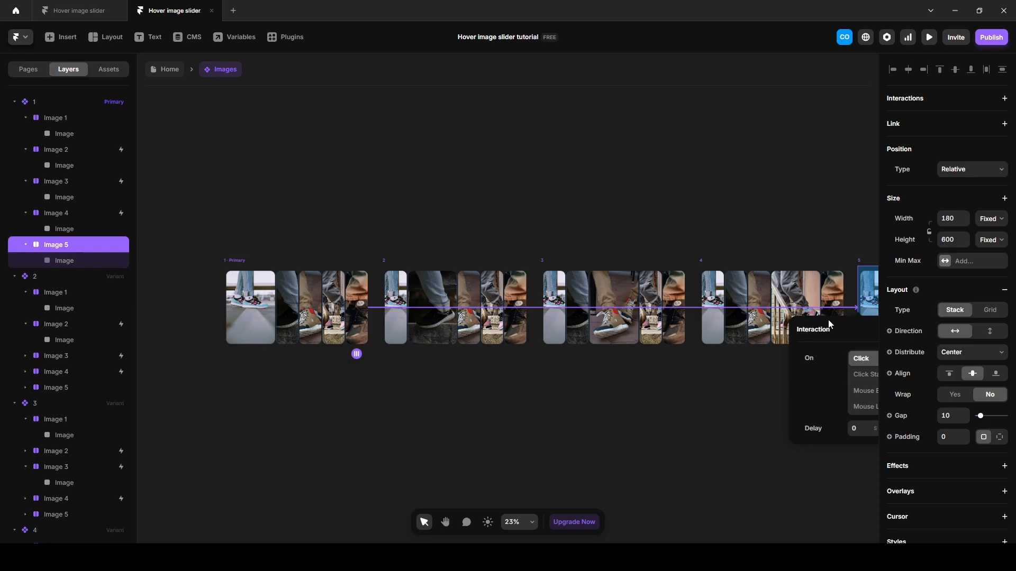
{"action": "left_click", "coordinate": [864, 390]}
{"action": "left_click", "coordinate": [627, 439]}
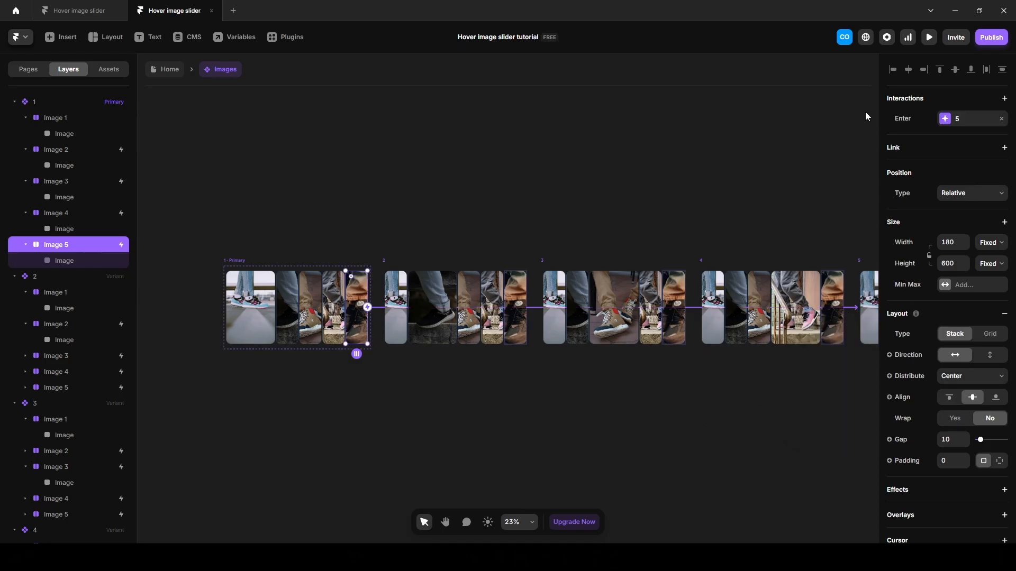
Preview the component and test the hover switches across the photo panels.
{"action": "left_click", "coordinate": [929, 37]}
{"action": "mouse_move", "coordinate": [560, 211]}
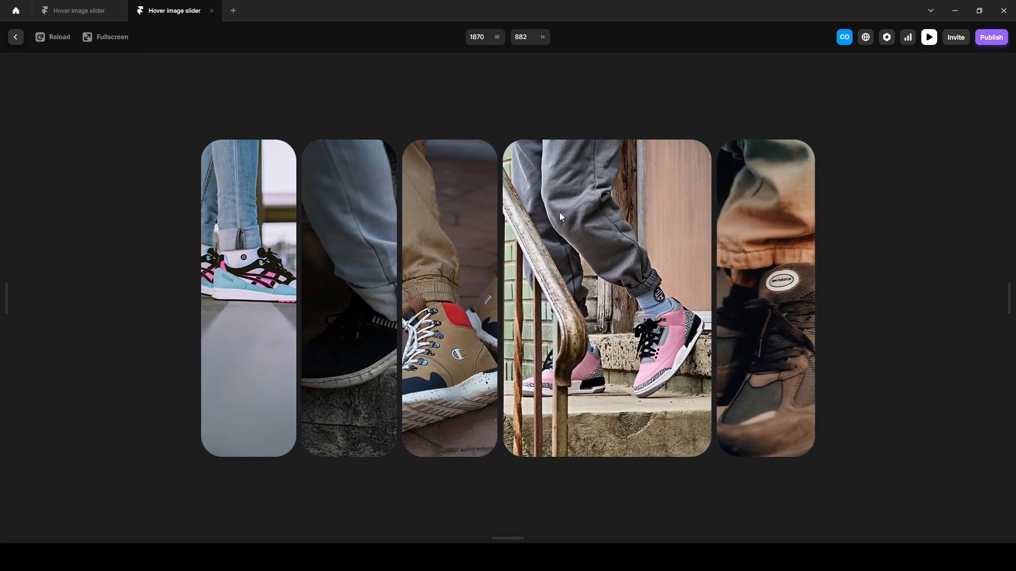
Test the hover switches in the preview and compare them with the preview of the finished Hover image slider project.
{"action": "mouse_move", "coordinate": [349, 233]}
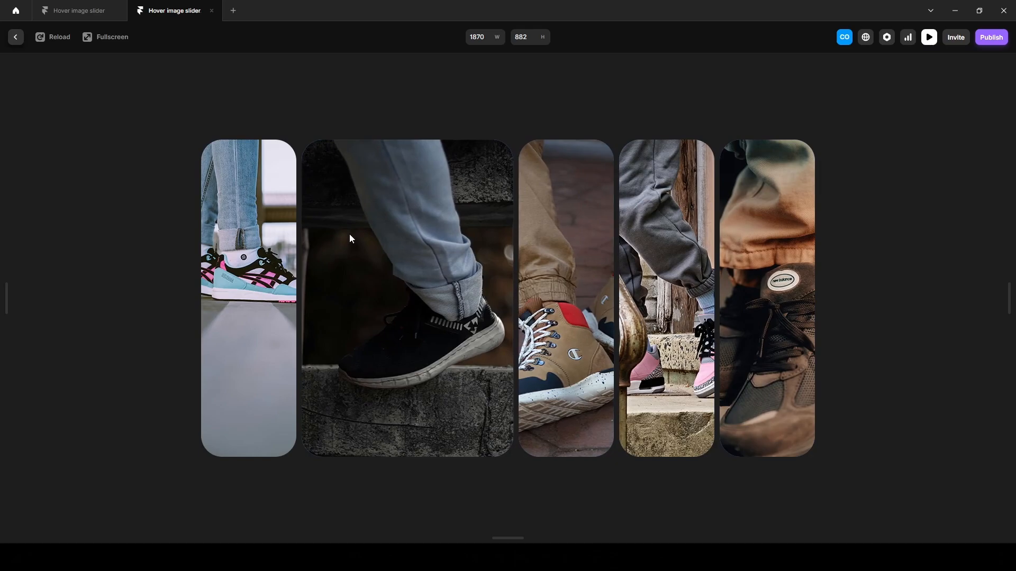
{"action": "mouse_move", "coordinate": [645, 222]}
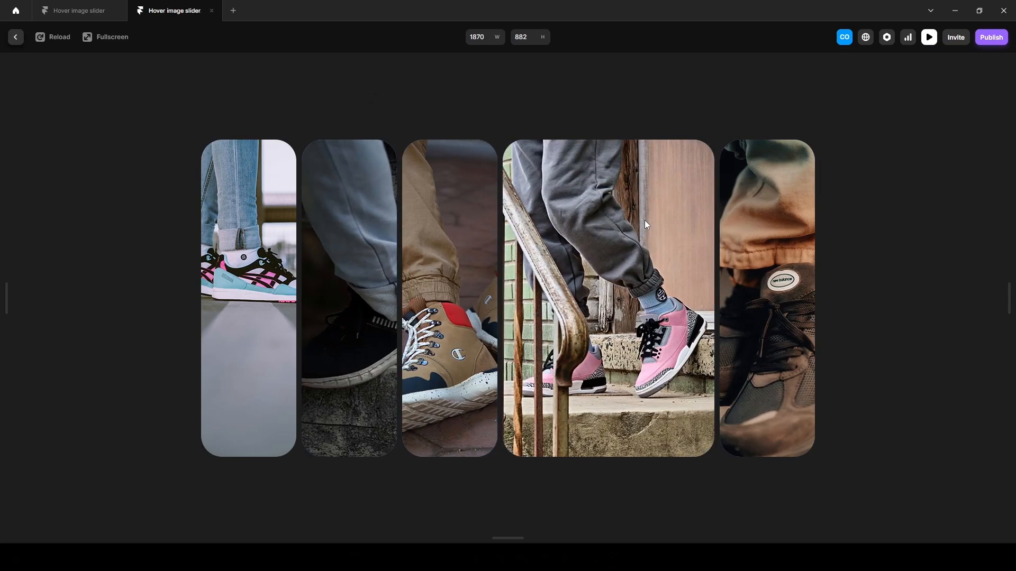
{"action": "mouse_move", "coordinate": [765, 239]}
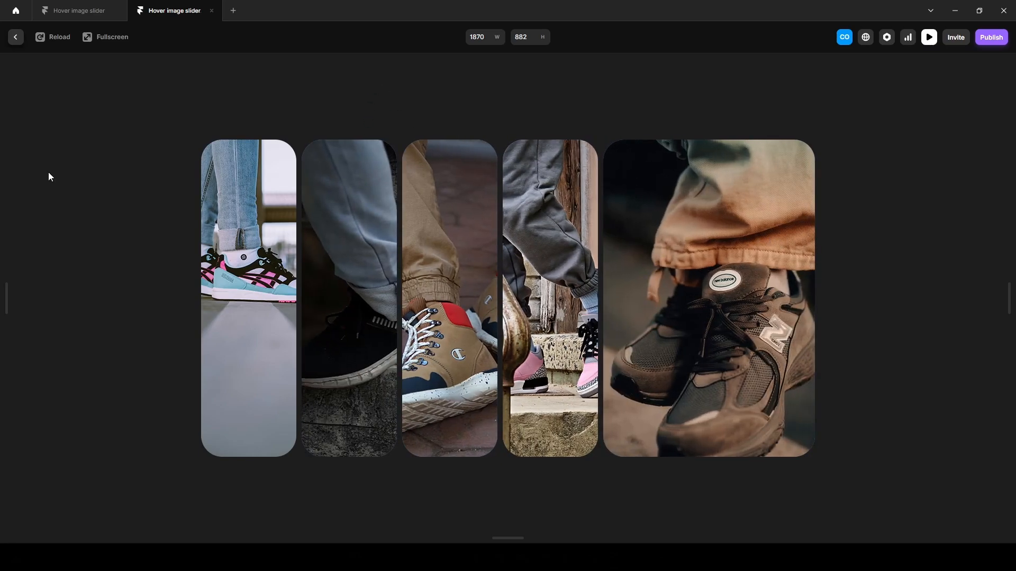
{"action": "mouse_move", "coordinate": [602, 316]}
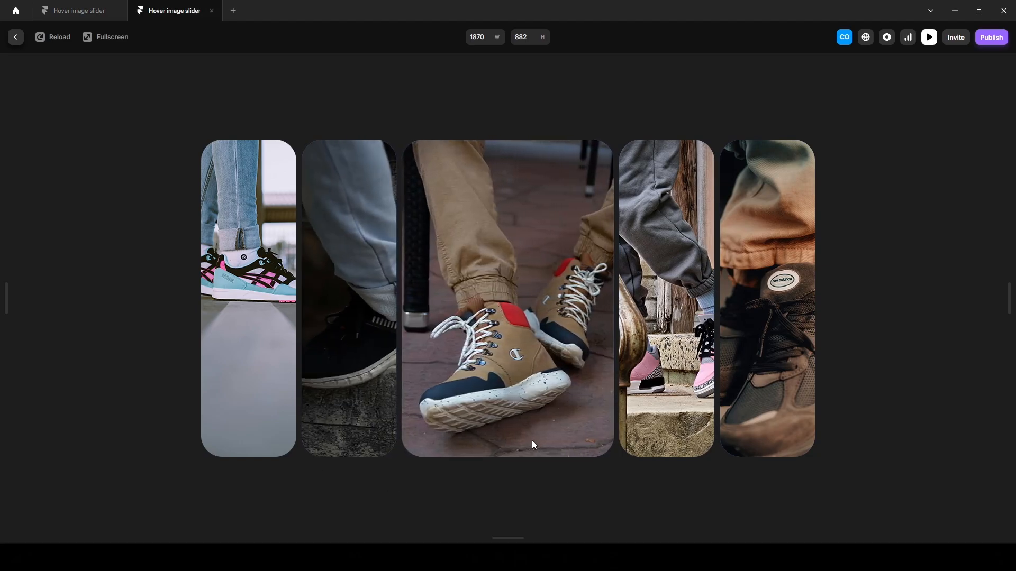
{"action": "left_click", "coordinate": [100, 11]}
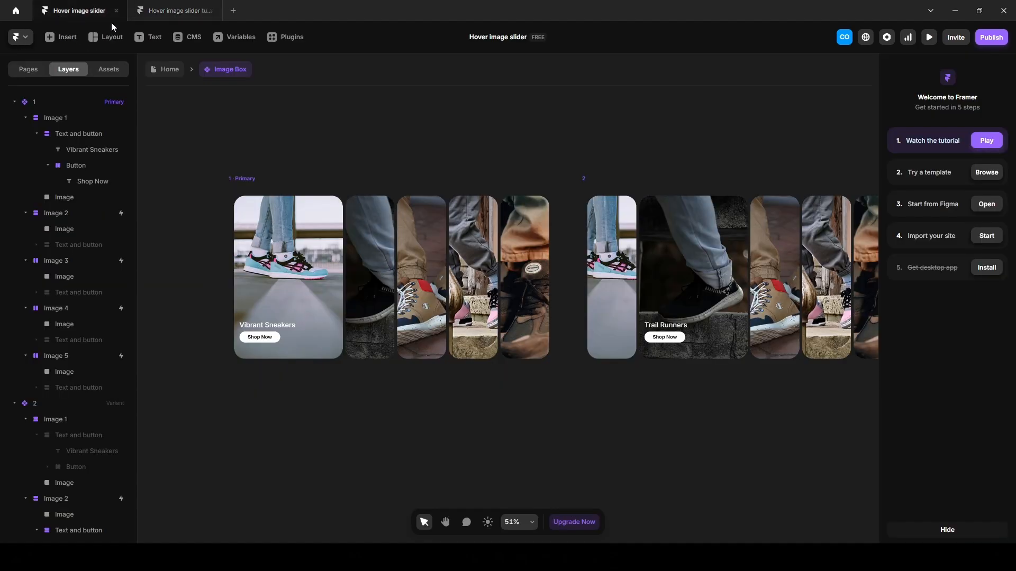
{"action": "left_click", "coordinate": [928, 37]}
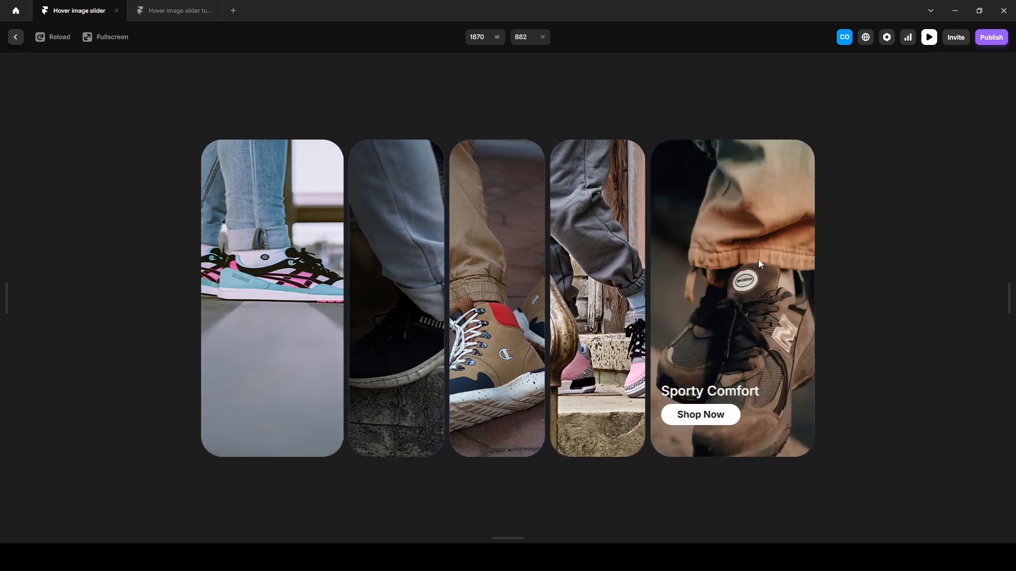
{"action": "left_click", "coordinate": [170, 10]}
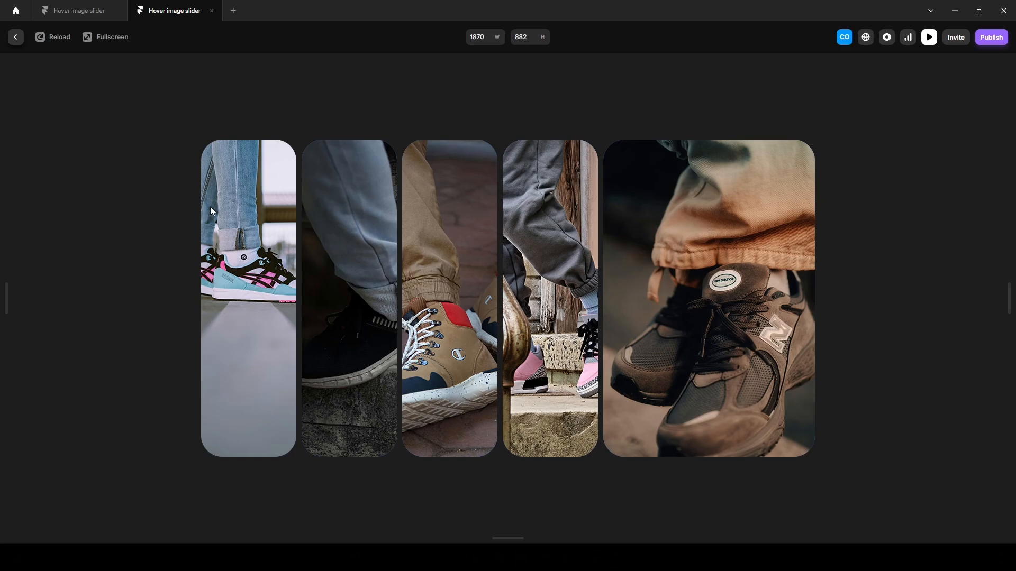
Link the Image 2 frame in variant 2 back to variant 1 with a Mouse Leave interaction.
{"action": "left_click", "coordinate": [15, 38]}
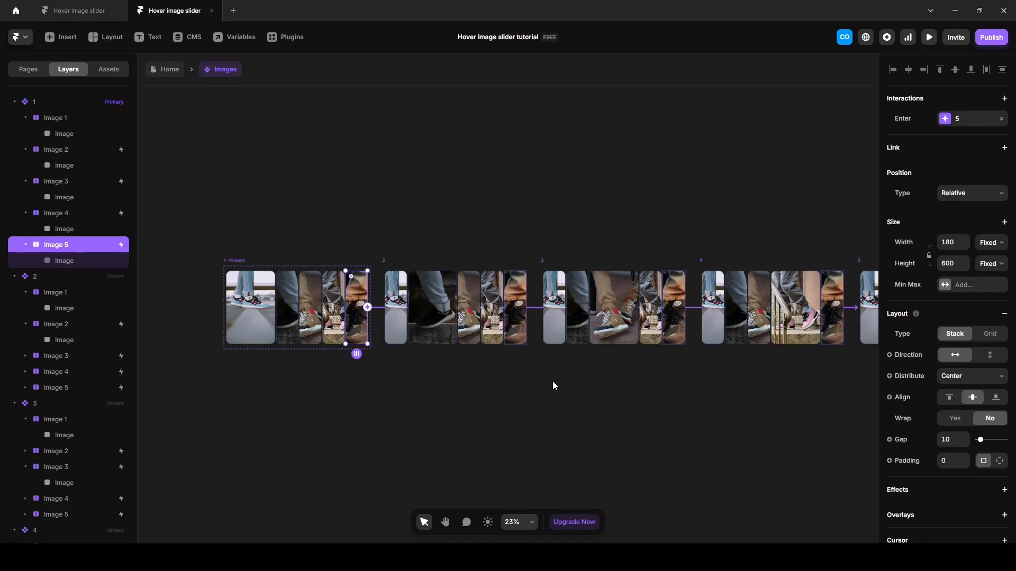
{"action": "left_click", "coordinate": [596, 391]}
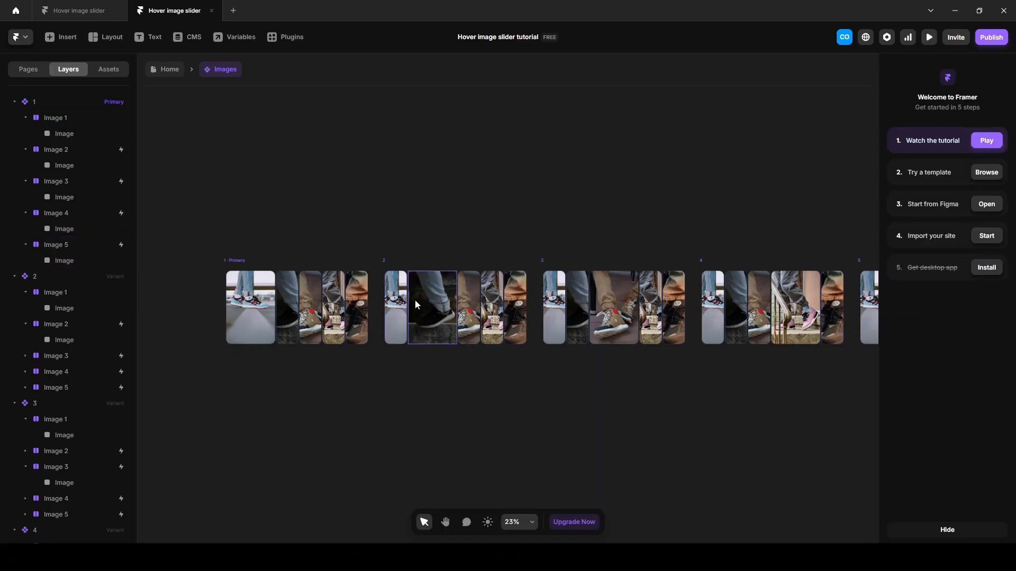
{"action": "scroll", "coordinate": [415, 300], "scroll_direction": "up", "scroll_amount": 5}
{"action": "left_click", "coordinate": [430, 295]}
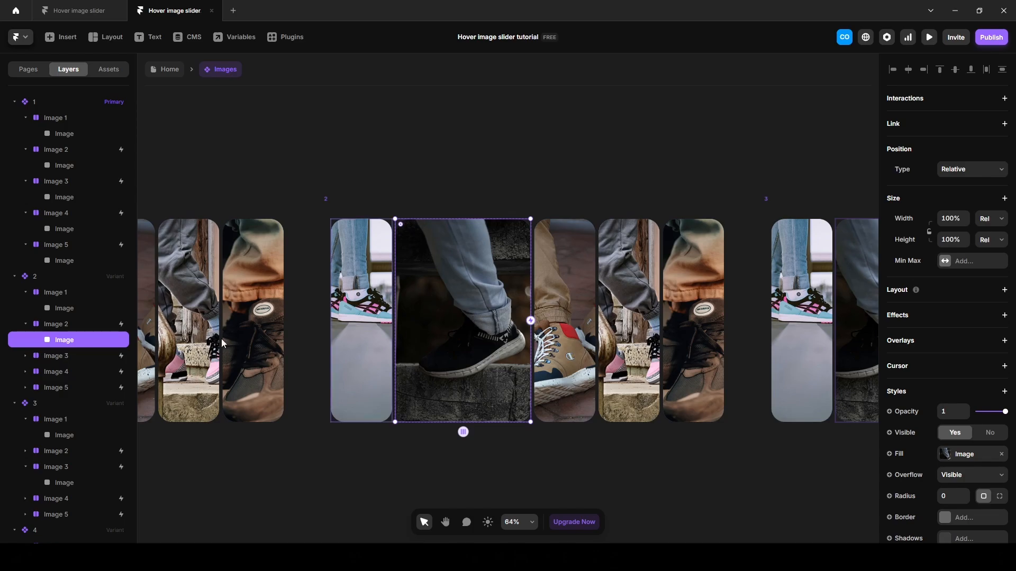
{"action": "left_click", "coordinate": [68, 324]}
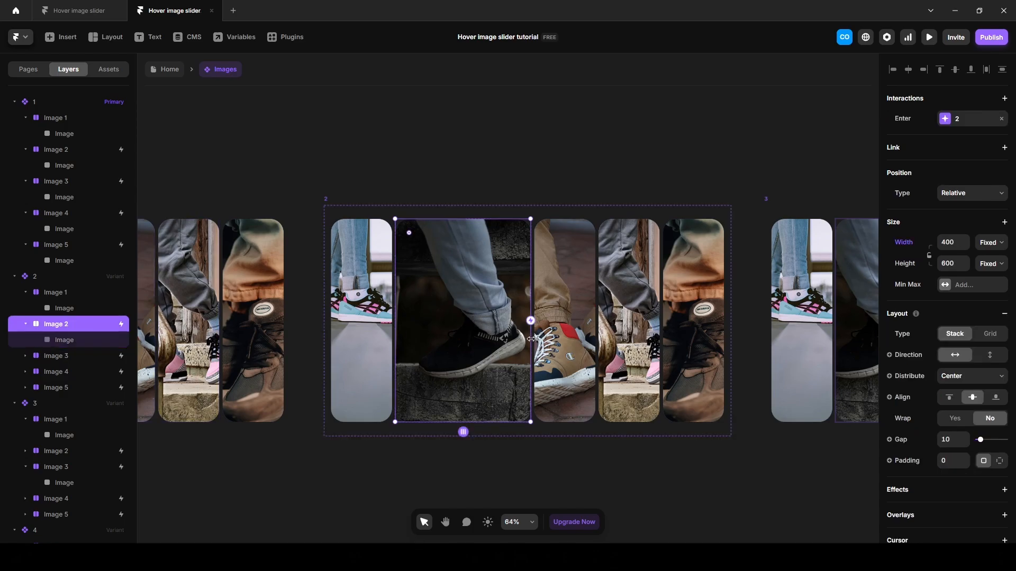
{"action": "left_click_drag", "start_coordinate": [531, 327], "coordinate": [224, 320]}
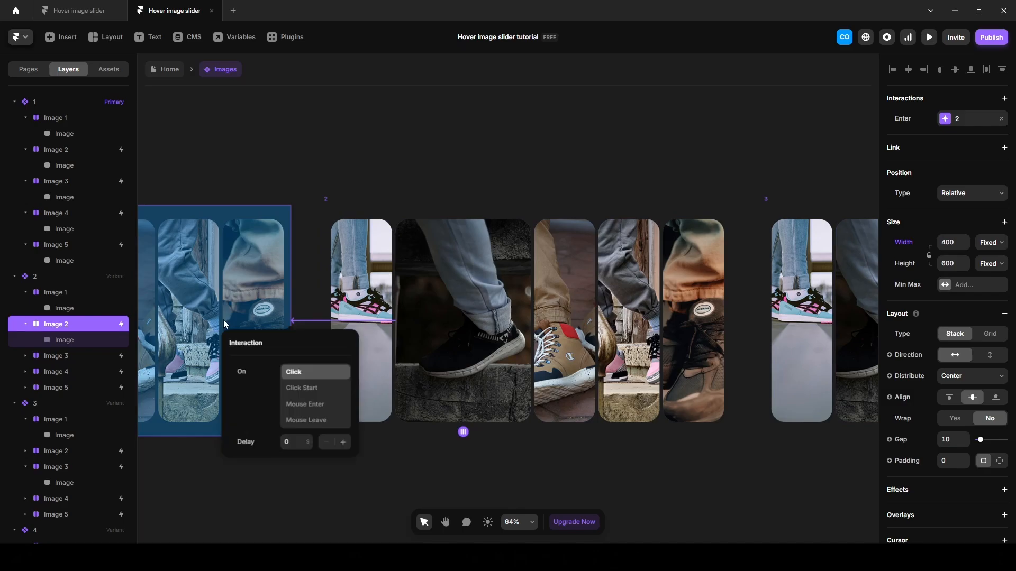
{"action": "left_click", "coordinate": [315, 424]}
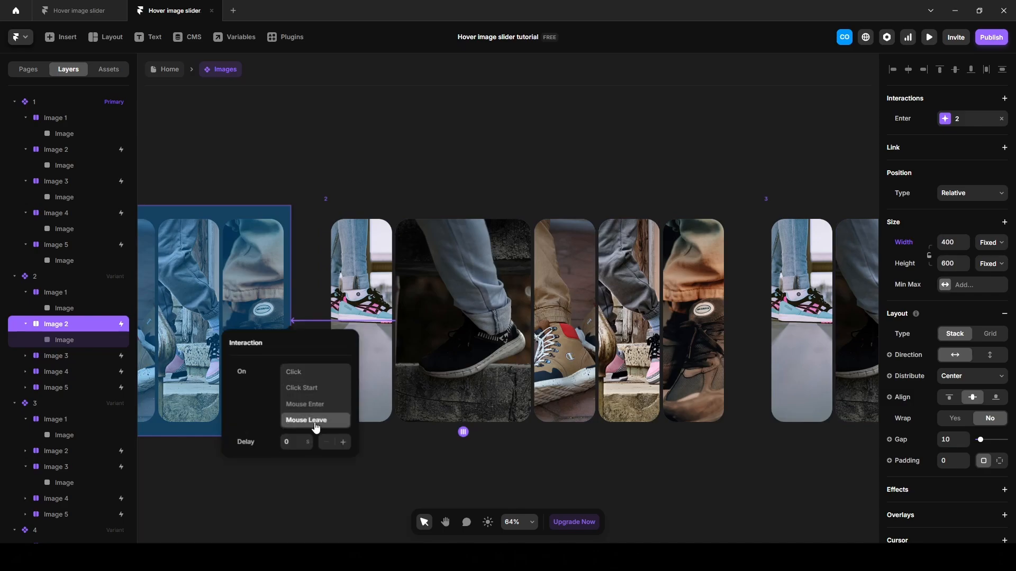
{"action": "left_click", "coordinate": [351, 485]}
Link the Image 3 frame in variant 3 back to variant 1 with a Mouse Leave interaction.
{"action": "scroll", "coordinate": [457, 483], "scroll_direction": "down", "scroll_amount": 5}
{"action": "left_click", "coordinate": [573, 365]}
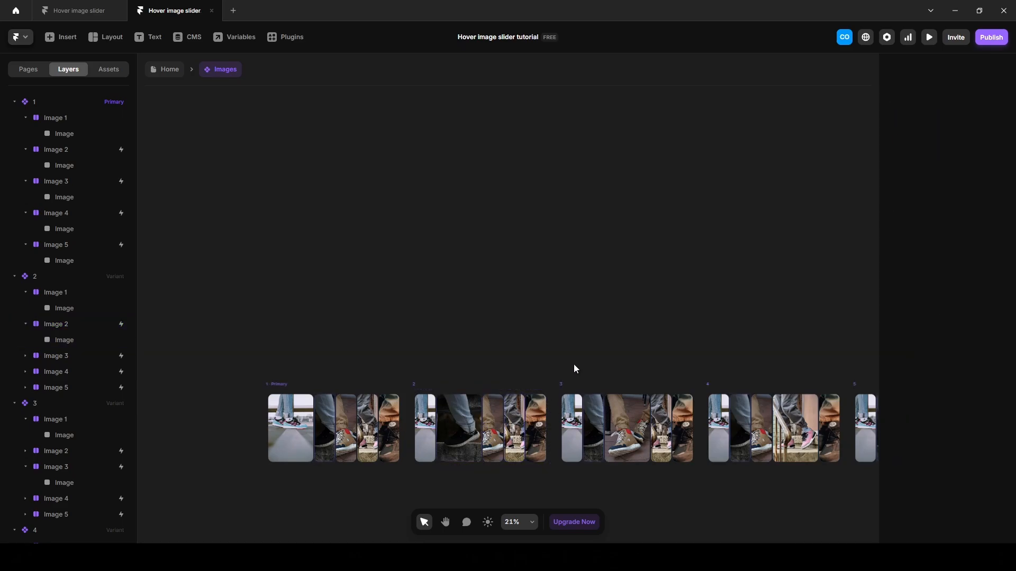
{"action": "key", "text": "space"}
{"action": "left_click_drag", "start_coordinate": [619, 326], "coordinate": [590, 229]}
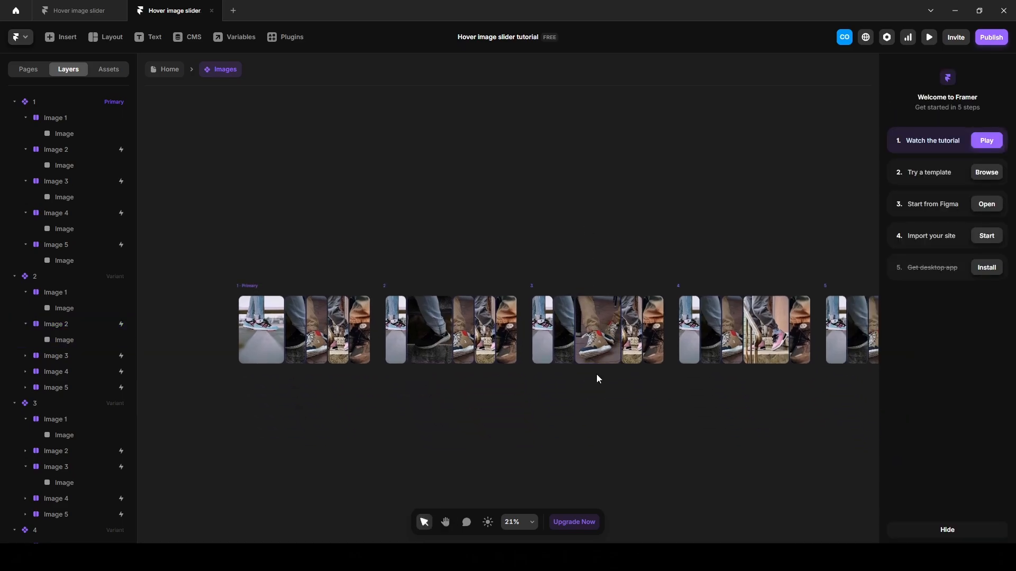
{"action": "left_click", "coordinate": [600, 334]}
{"action": "left_click", "coordinate": [78, 468]}
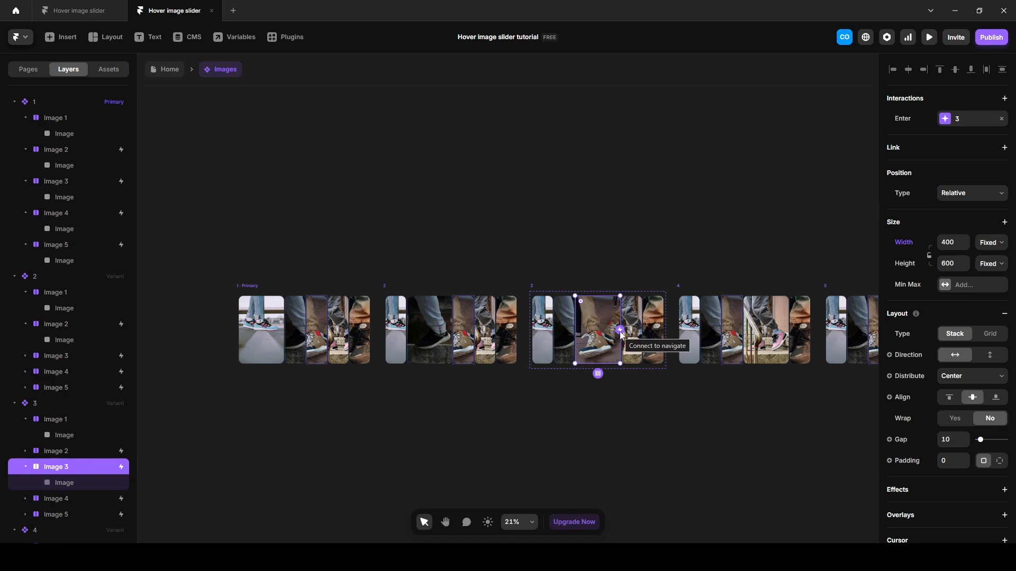
{"action": "left_click_drag", "start_coordinate": [621, 335], "coordinate": [333, 339]}
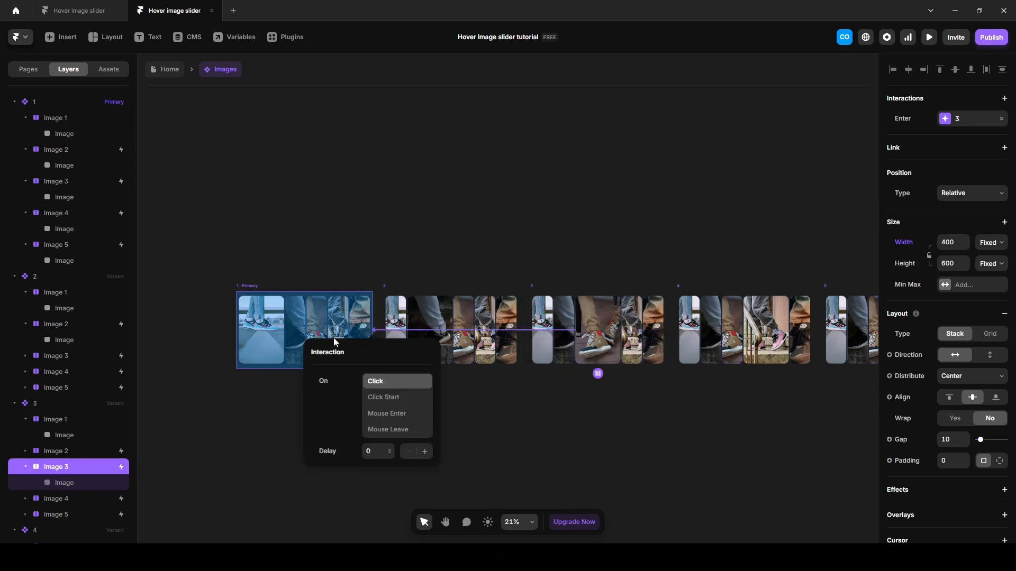
{"action": "left_click", "coordinate": [394, 431]}
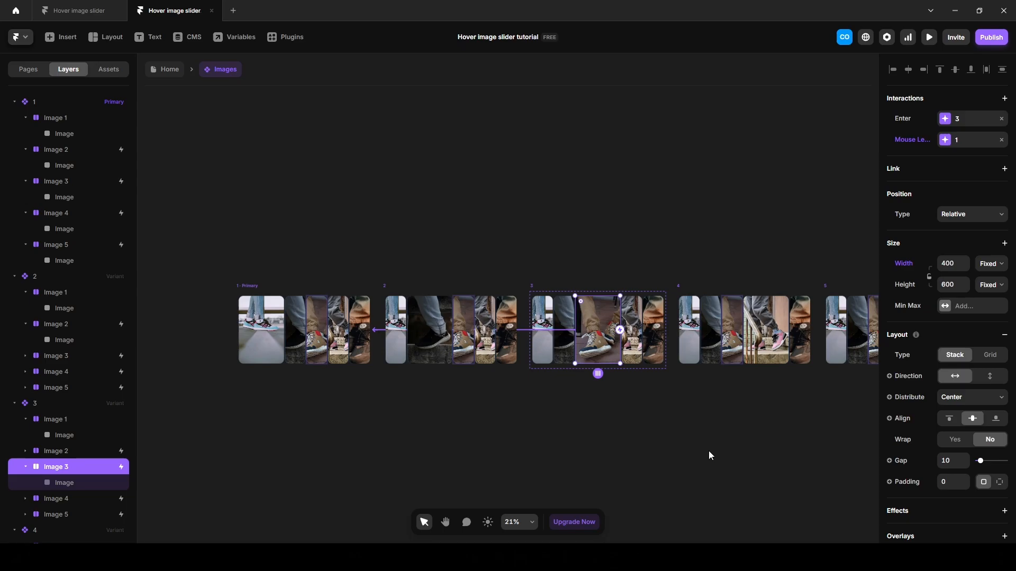
Link the Image 4 frame in variant 4 back to variant 1 with a Mouse Leave interaction.
{"action": "left_click", "coordinate": [752, 353]}
{"action": "left_click", "coordinate": [71, 372]}
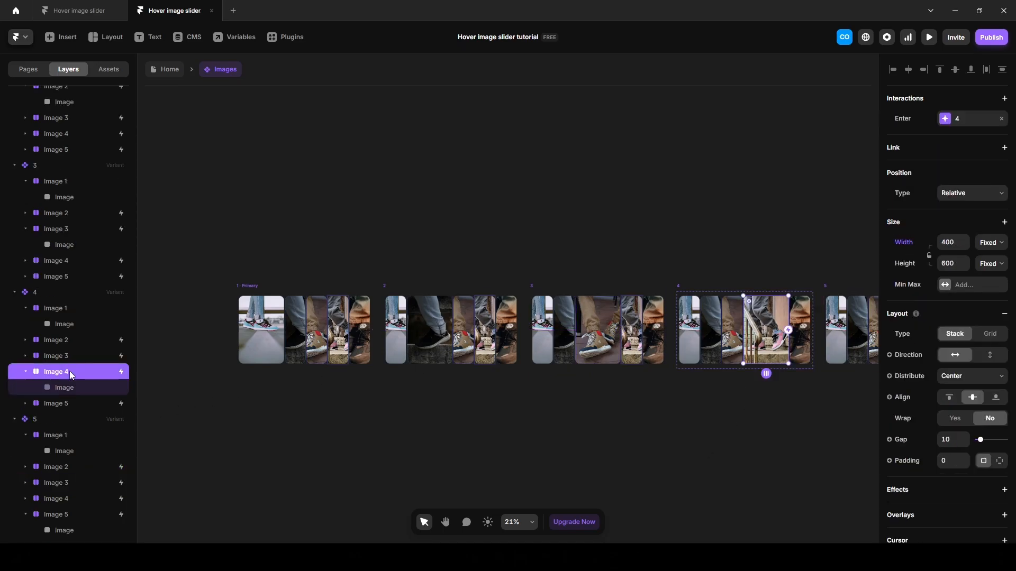
{"action": "left_click_drag", "start_coordinate": [789, 330], "coordinate": [269, 321]}
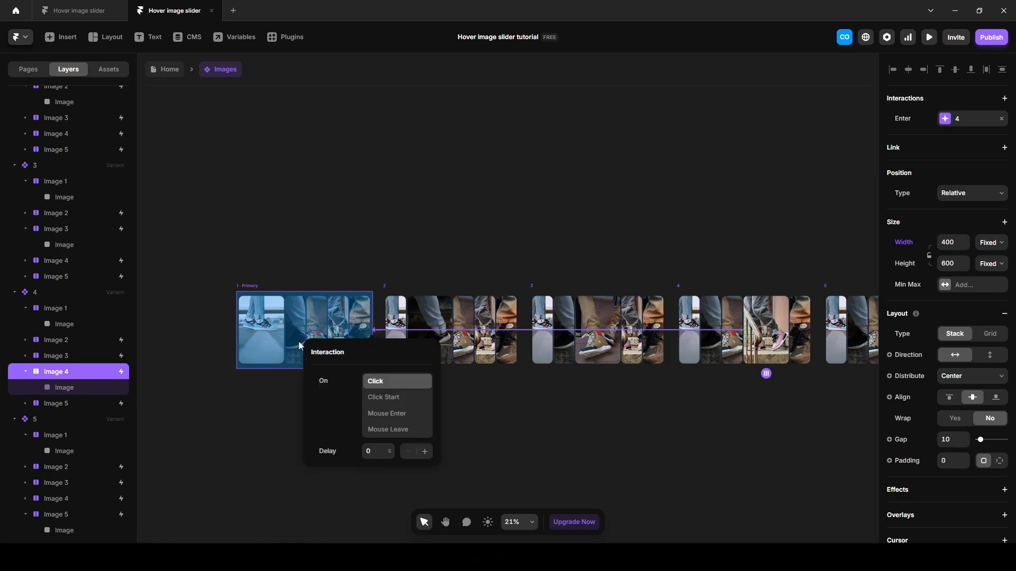
{"action": "left_click", "coordinate": [398, 434]}
{"action": "left_click", "coordinate": [613, 439]}
{"action": "left_click", "coordinate": [766, 446]}
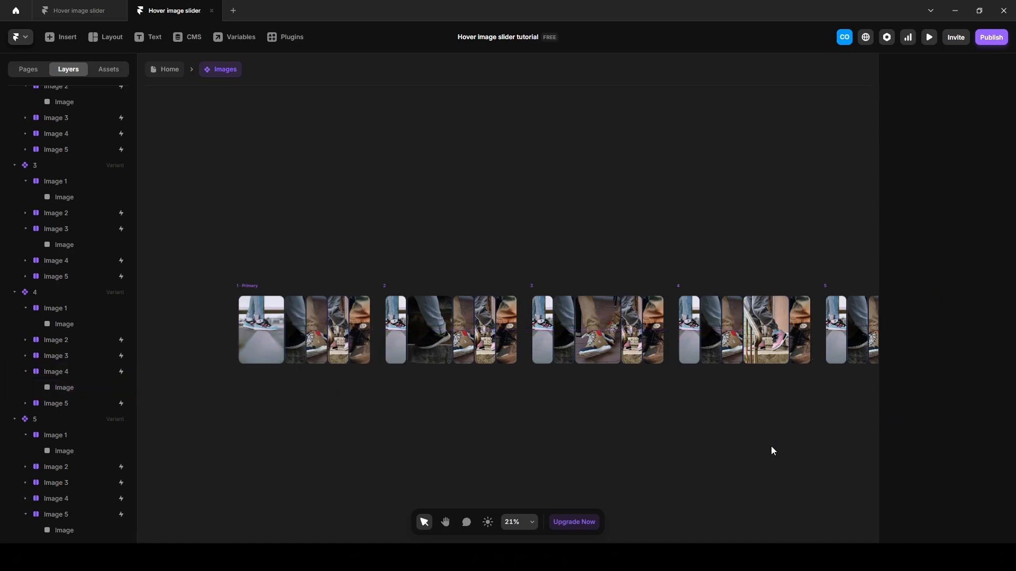
Link the Image 5 frame in variant 5 back to variant 1 with a Mouse Leave interaction.
{"action": "key", "text": "space"}
{"action": "left_click_drag", "start_coordinate": [774, 446], "coordinate": [561, 416]}
{"action": "left_click", "coordinate": [794, 325], "text": "ctrl"}
{"action": "key", "text": "Escape"}
{"action": "scroll", "coordinate": [768, 427], "scroll_direction": "down", "scroll_amount": 3}
{"action": "scroll", "coordinate": [614, 430], "scroll_direction": "up", "scroll_amount": 2}
{"action": "key", "text": "space"}
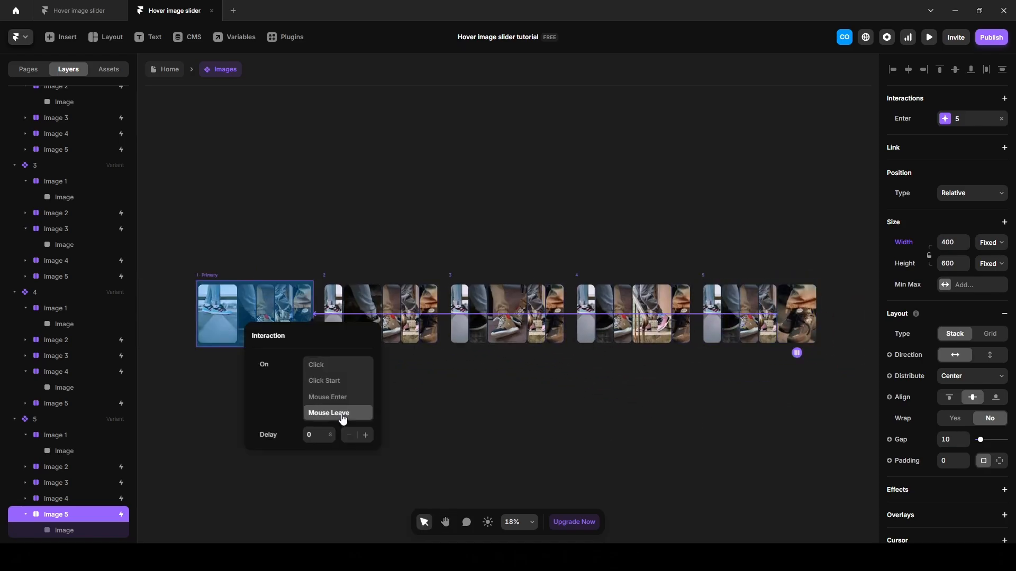
{"action": "left_click", "coordinate": [874, 110]}
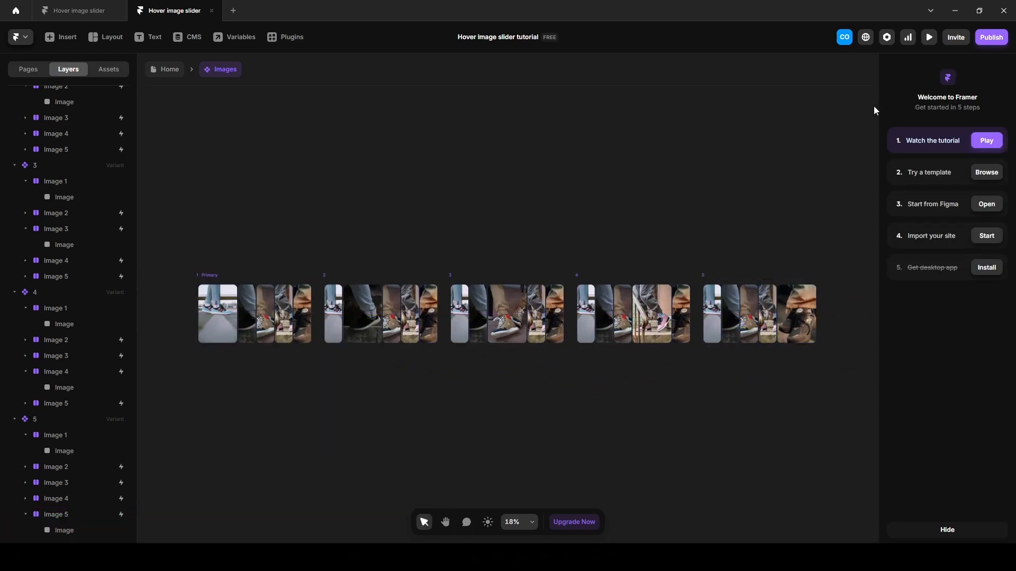
Preview the mouse-leave behaviour and examine the title and button overlay in the finished Hover image slider project.
{"action": "left_click", "coordinate": [928, 37]}
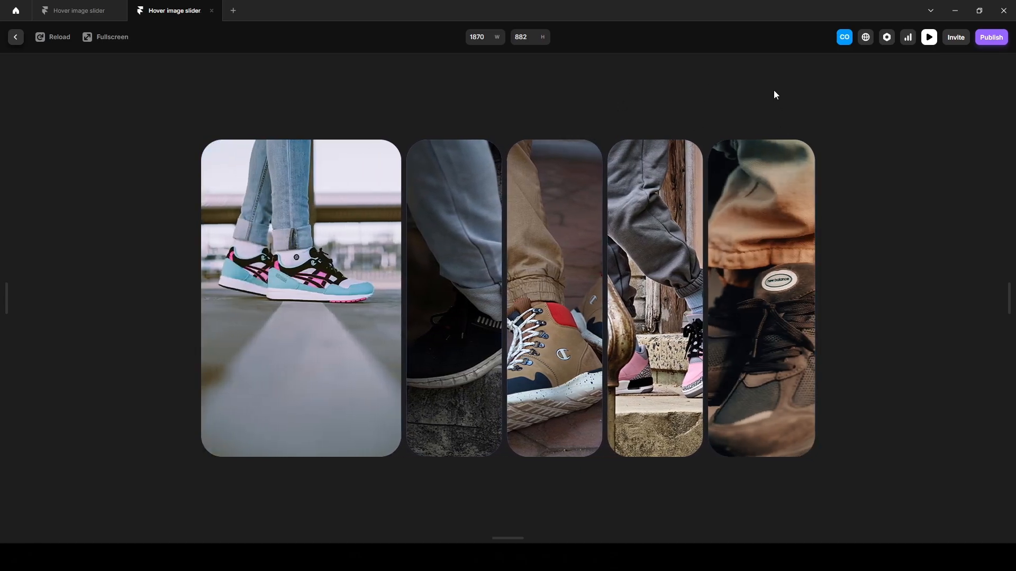
{"action": "left_click", "coordinate": [91, 15]}
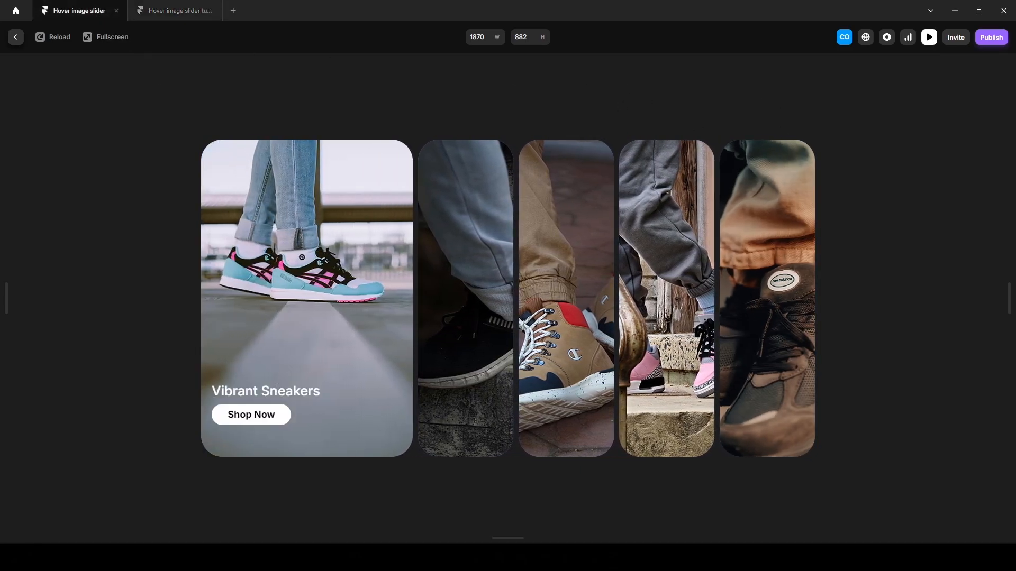
{"action": "double_click", "coordinate": [207, 390]}
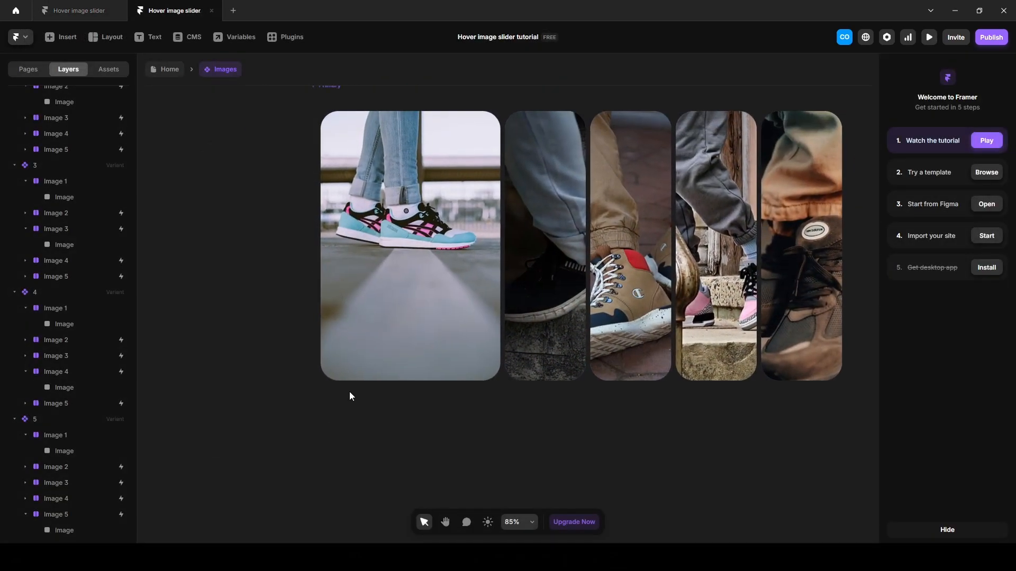
Draw a frame about 334 by 184 over the first photo in variant 1 and place it directly inside Image 1, above the Image layer.
{"action": "key", "text": "f"}
{"action": "left_click_drag", "start_coordinate": [328, 255], "coordinate": [478, 337]}
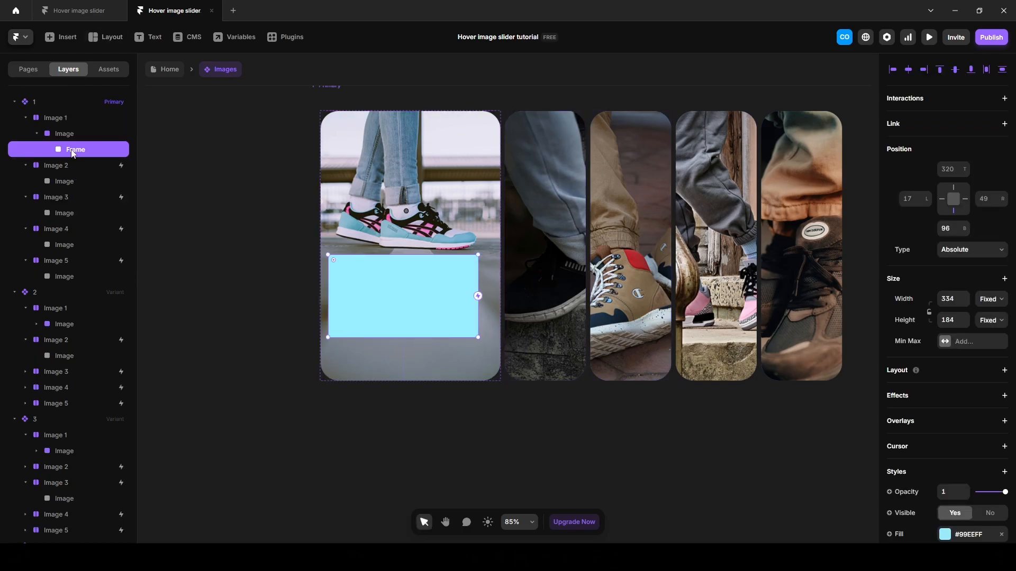
{"action": "left_click_drag", "start_coordinate": [78, 150], "coordinate": [65, 132]}
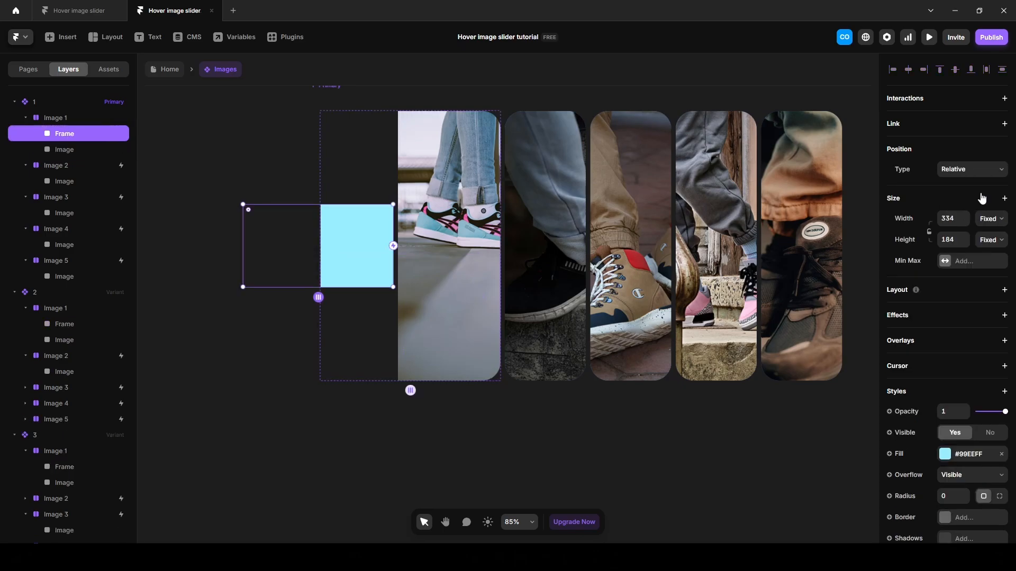
Set the new frame's position type to Absolute and move it over the lower part of the first photo.
{"action": "left_click", "coordinate": [957, 170]}
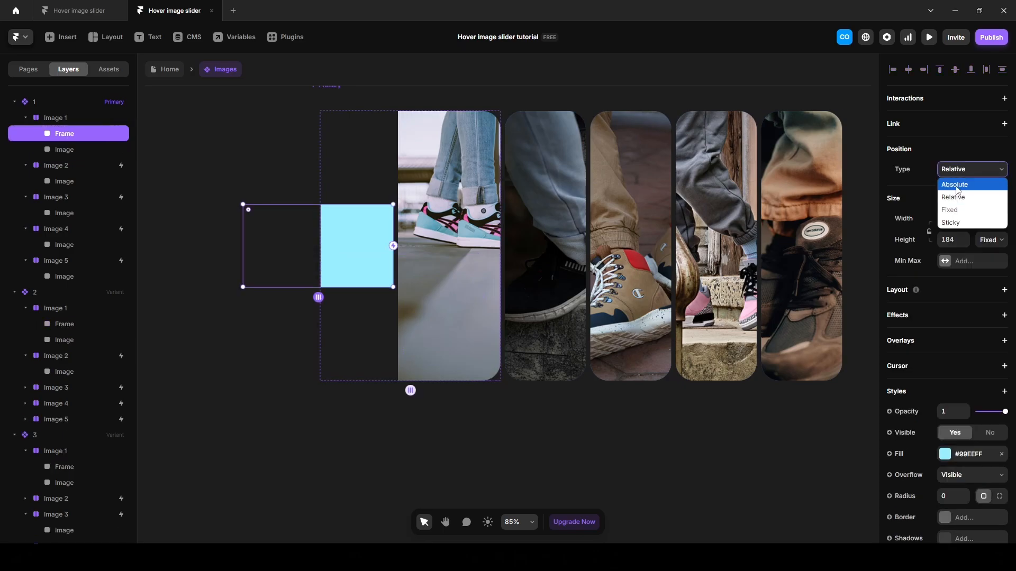
{"action": "left_click", "coordinate": [955, 185]}
{"action": "left_click_drag", "start_coordinate": [348, 250], "coordinate": [438, 327]}
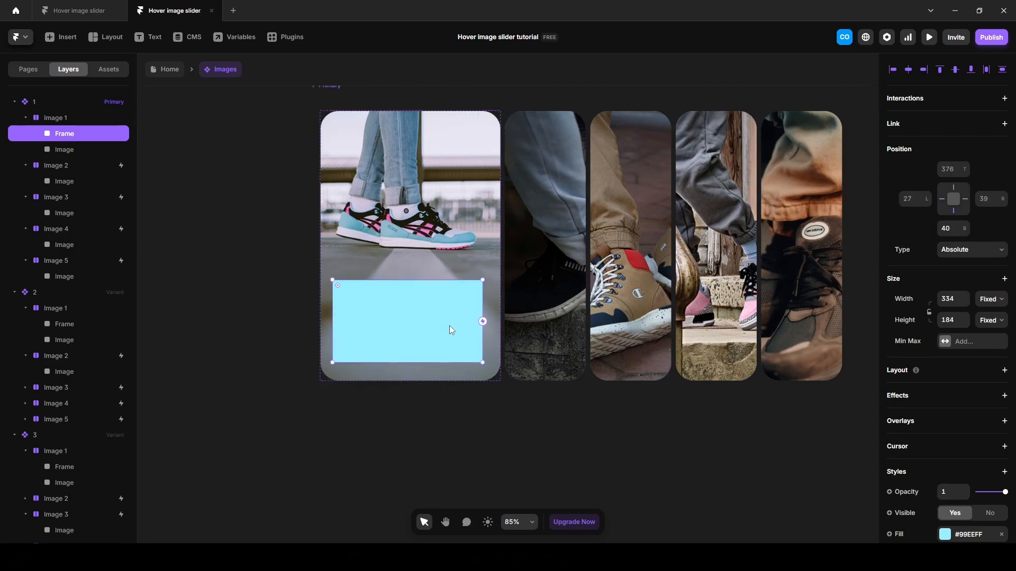
Set the overlay frame's width to 400.
{"action": "left_click", "coordinate": [946, 299]}
{"action": "type", "text": "400"}
{"action": "key", "text": "Return"}
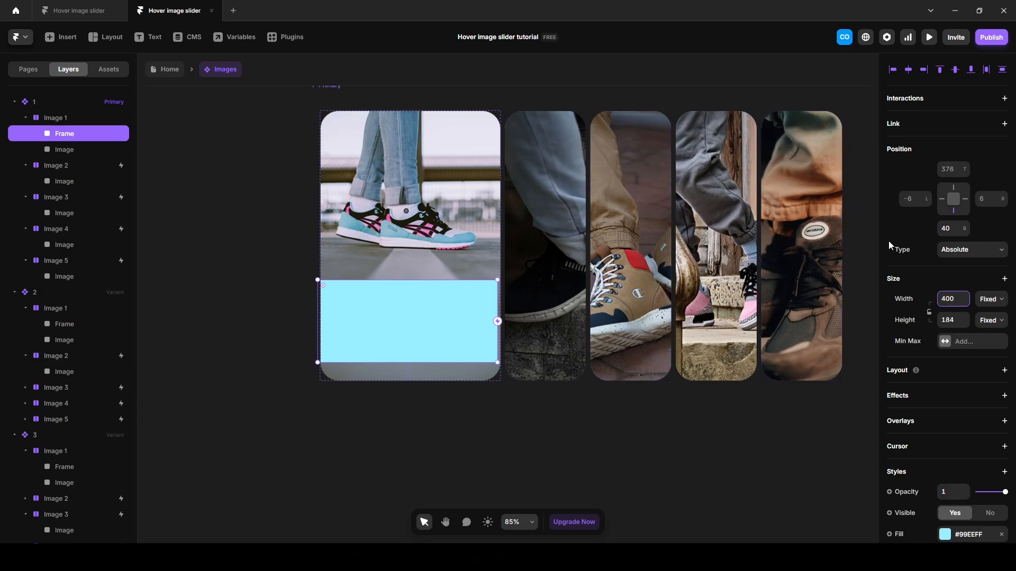
Pin the overlay frame left and right, remove its bottom pin, and align it bottom and horizontally centred in Image 1.
{"action": "left_click", "coordinate": [942, 200]}
{"action": "left_click", "coordinate": [966, 200]}
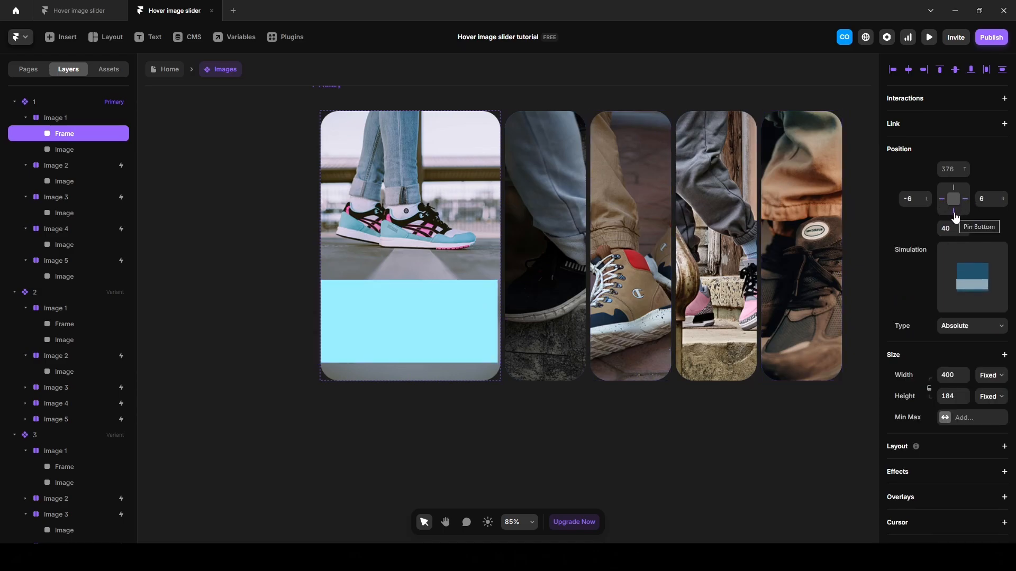
{"action": "left_click", "coordinate": [954, 219]}
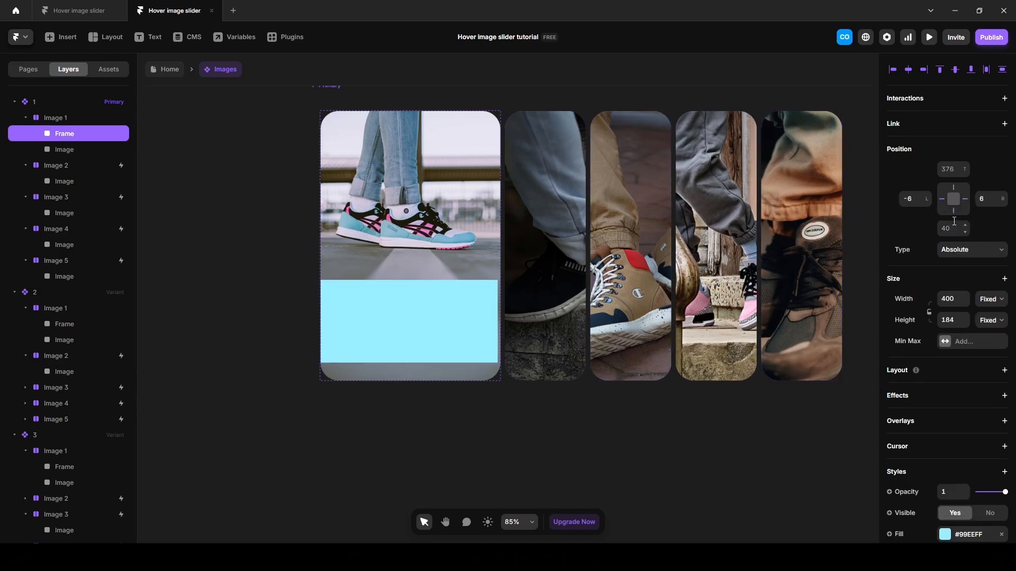
{"action": "left_click", "coordinate": [971, 70]}
{"action": "left_click", "coordinate": [908, 70]}
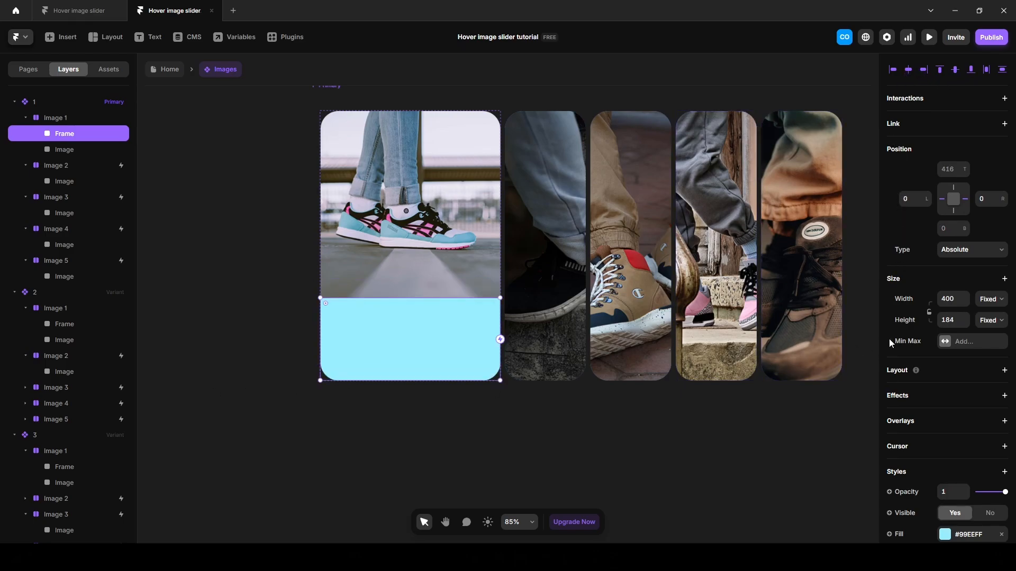
Set the overlay frame's height to 200.
{"action": "left_click", "coordinate": [951, 320]}
{"action": "type", "text": "200"}
{"action": "key", "text": "Return"}
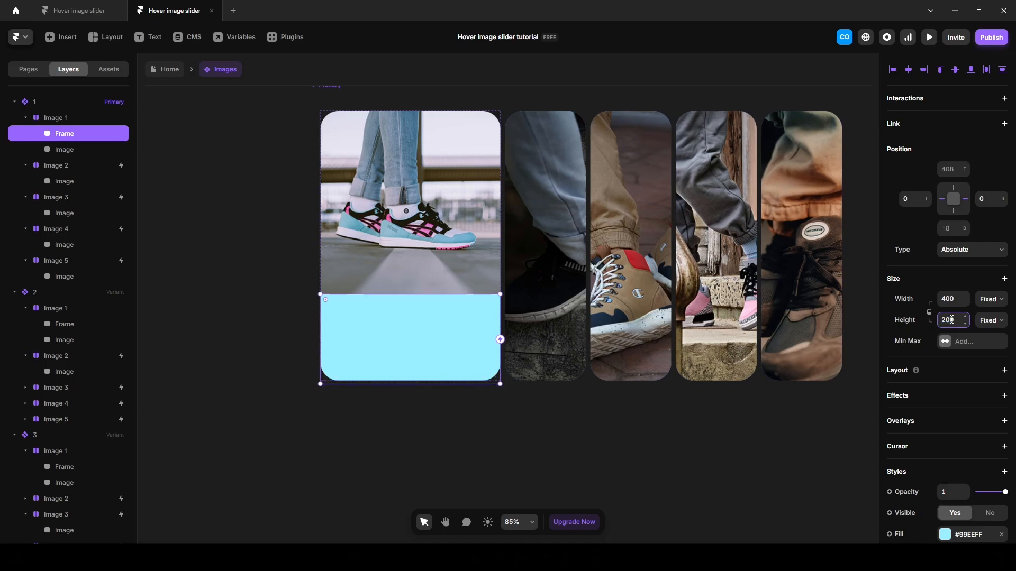
Remove the overlay frame's fill and give the frame a stack layout.
{"action": "scroll", "coordinate": [991, 482], "scroll_direction": "down", "scroll_amount": 2}
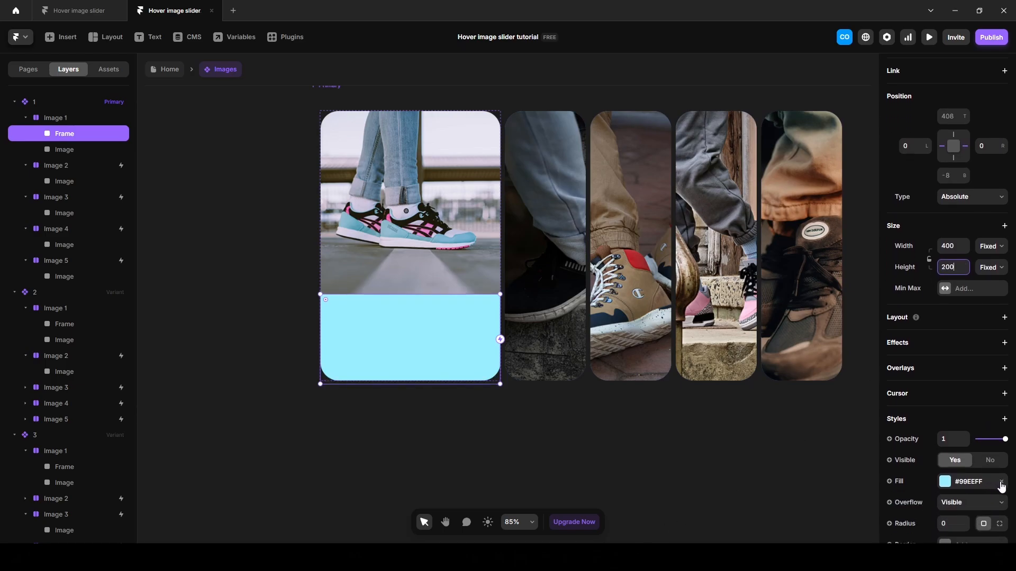
{"action": "left_click", "coordinate": [1001, 482]}
{"action": "mouse_move", "coordinate": [915, 318]}
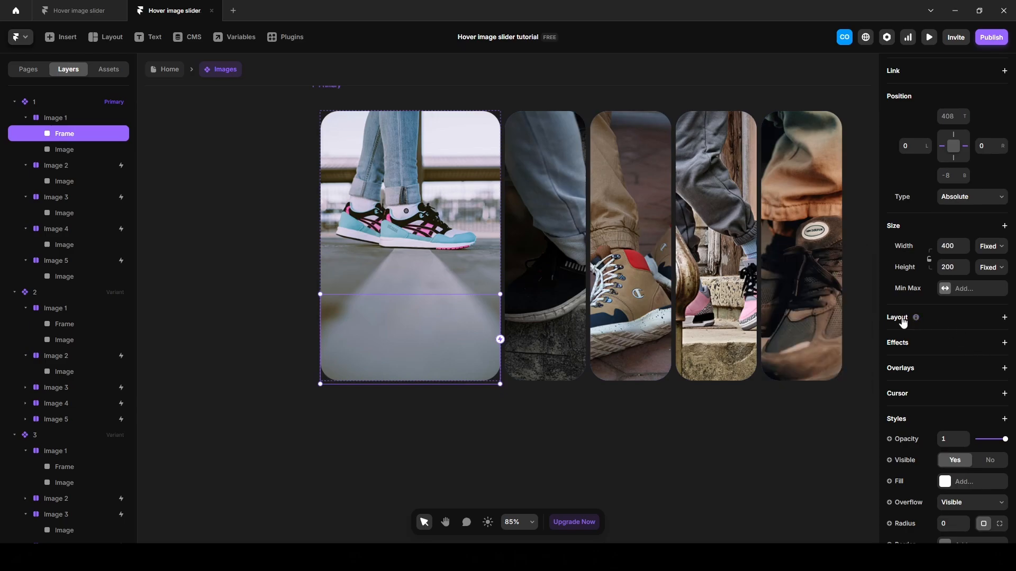
{"action": "left_click", "coordinate": [900, 318]}
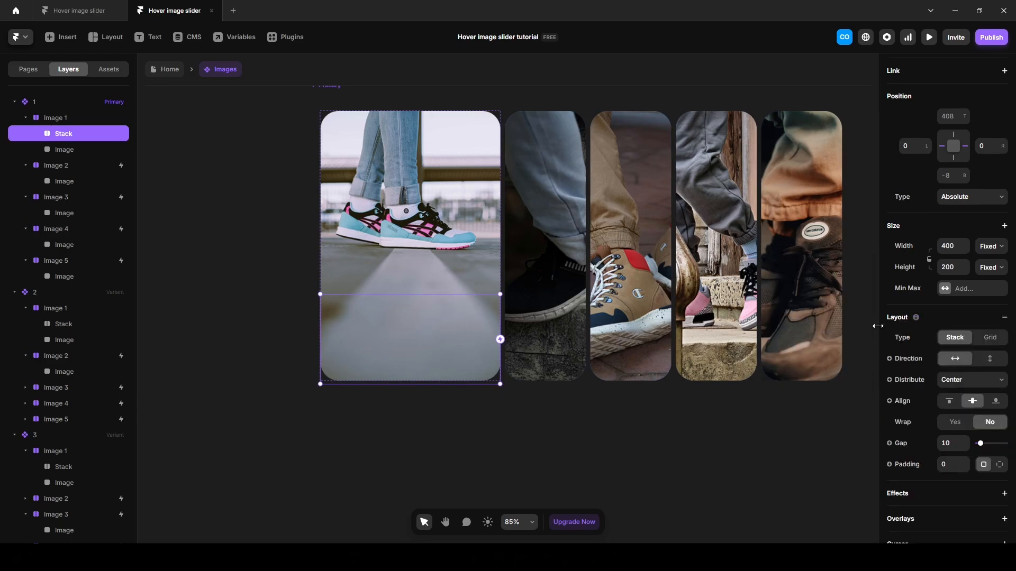
Rename the overlay stack in Image 1 as "Text and button".
{"action": "double_click", "coordinate": [64, 135]}
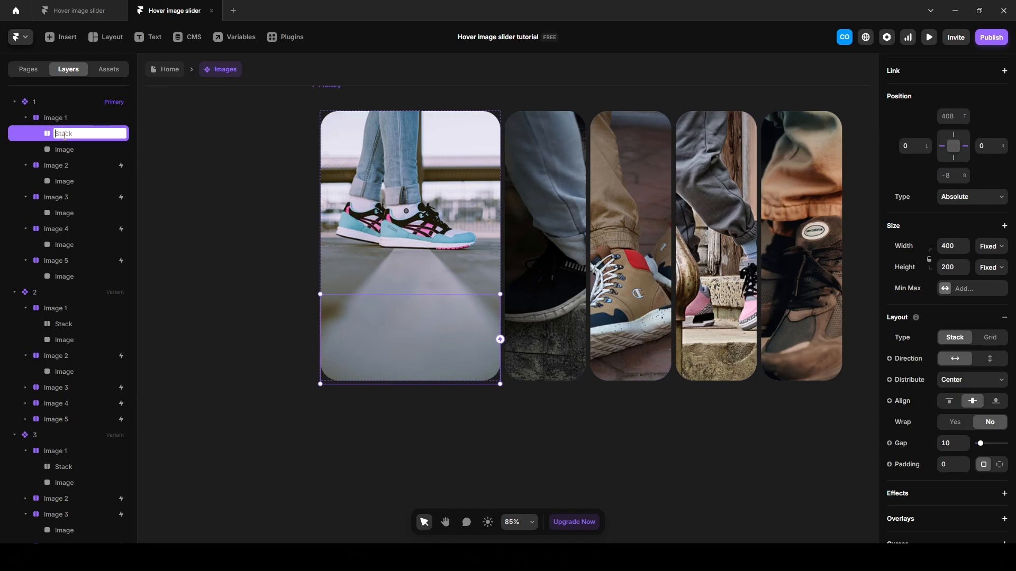
{"action": "type", "text": "Text ab"}
{"action": "key", "text": "BackSpace"}
{"action": "key", "text": "BackSpace"}
{"action": "key", "text": "Return"}
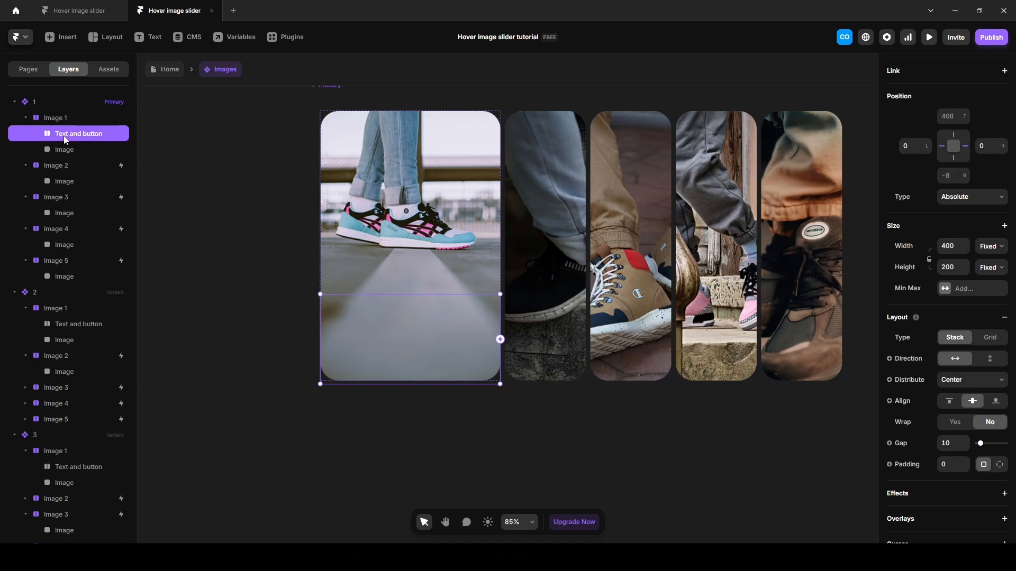
Add a text layer reading "Vibrant Sneakers" inside the Text and button stack.
{"action": "key", "text": "t"}
{"action": "left_click", "coordinate": [360, 330]}
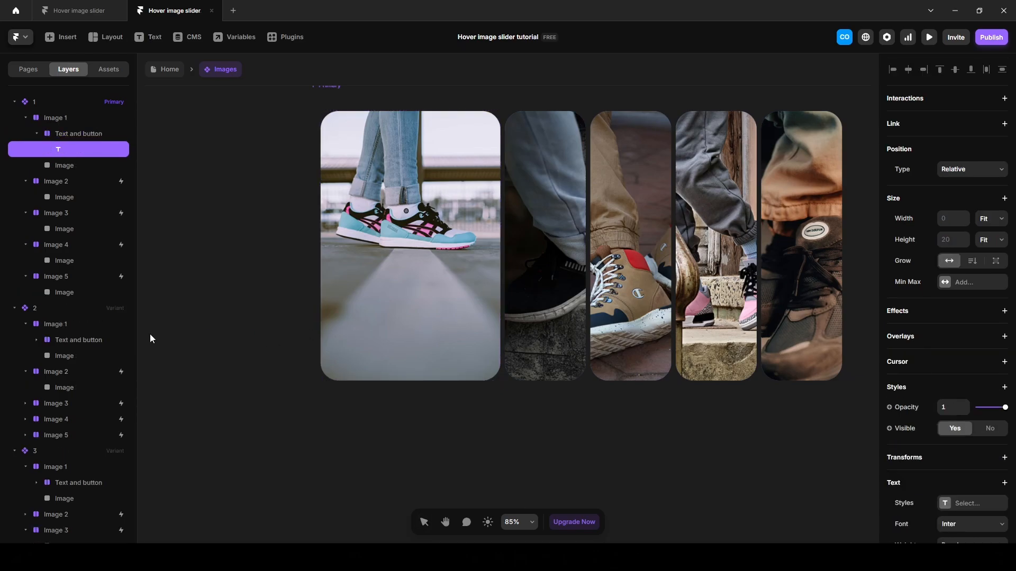
{"action": "type", "text": "Vibrant Sneakers"}
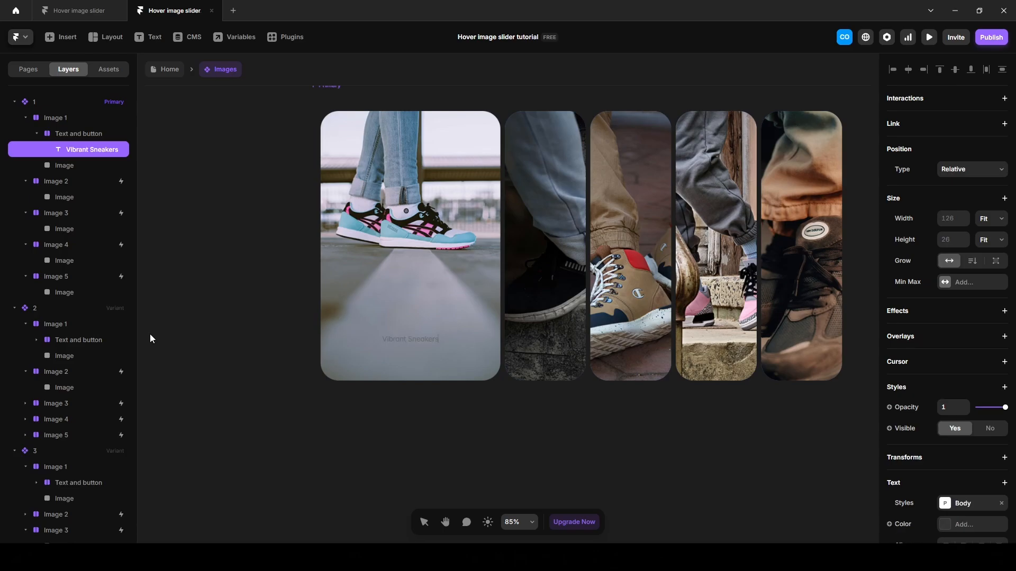
Detach the Body style from the Vibrant Sneakers text and set its font size to 25 pixels.
{"action": "key", "text": "ctrl+a"}
{"action": "scroll", "coordinate": [935, 436], "scroll_direction": "down", "scroll_amount": 2}
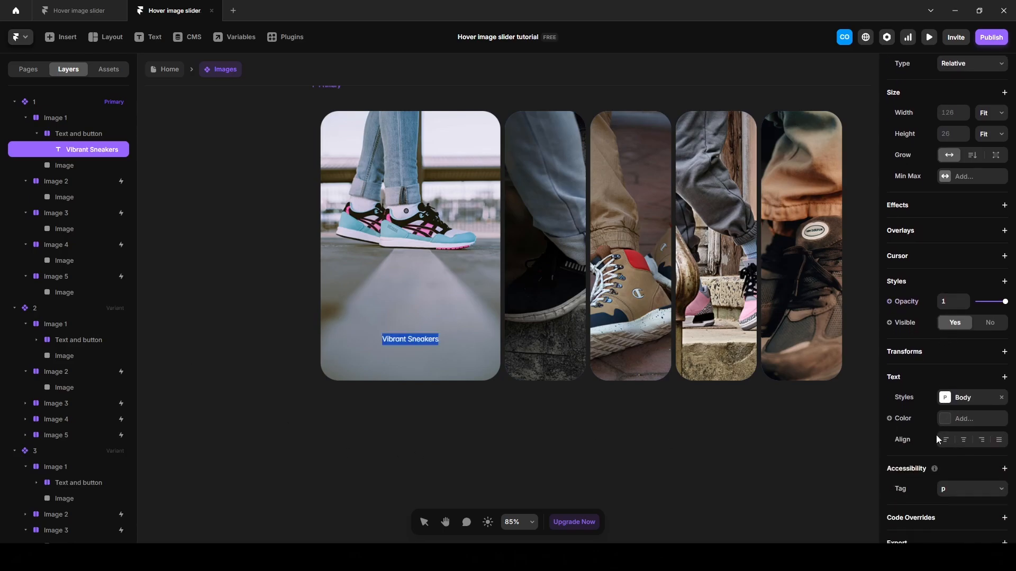
{"action": "left_click", "coordinate": [1001, 397]}
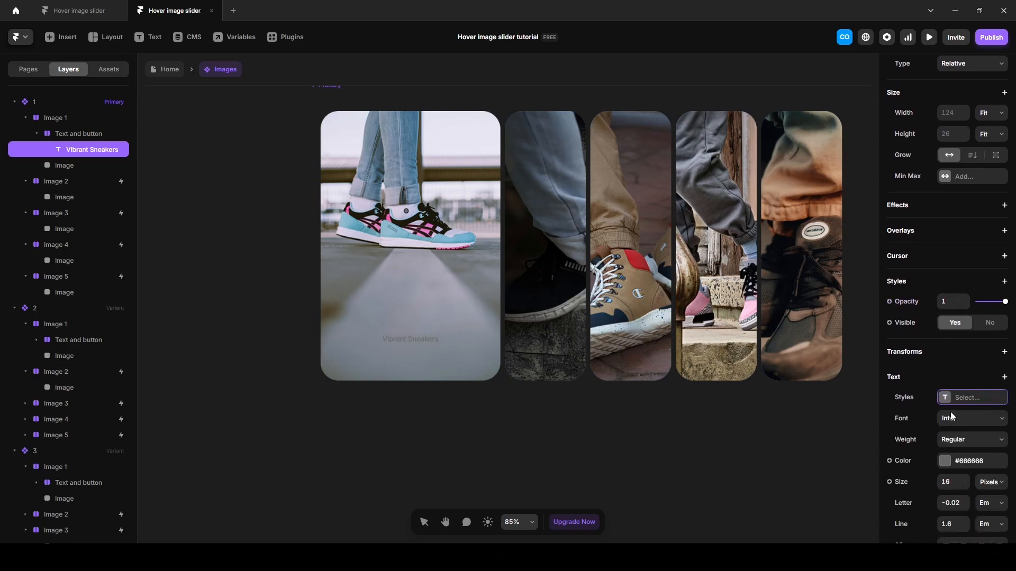
{"action": "left_click", "coordinate": [951, 482]}
{"action": "type", "text": "25"}
{"action": "key", "text": "Return"}
Set the Vibrant Sneakers text colour to white, #FFFFFF.
{"action": "left_click", "coordinate": [945, 461]}
{"action": "left_click_drag", "start_coordinate": [817, 436], "coordinate": [725, 388]}
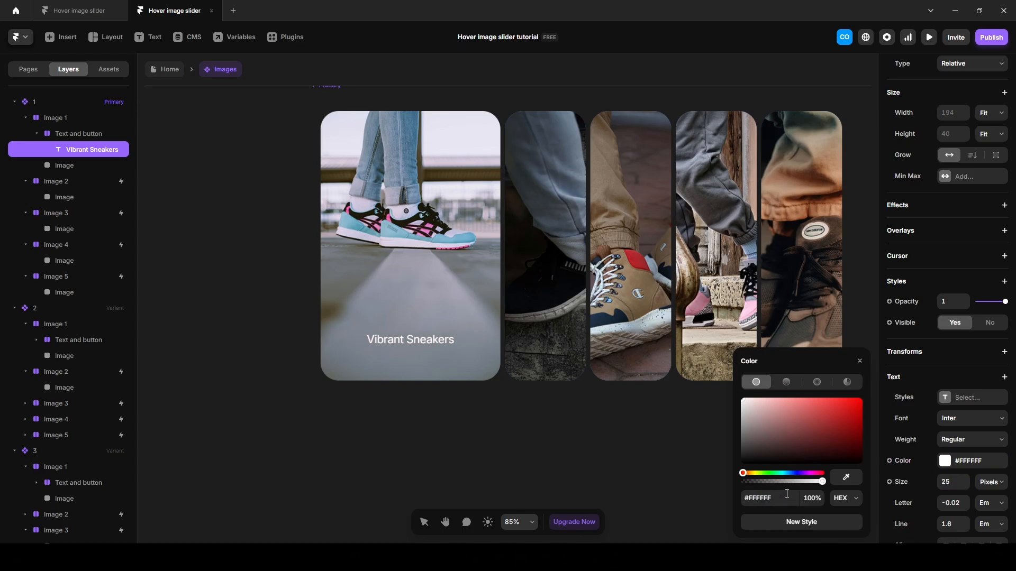
{"action": "left_click", "coordinate": [916, 427]}
Set the Vibrant Sneakers text's width to Fill.
{"action": "scroll", "coordinate": [923, 431], "scroll_direction": "down", "scroll_amount": 4}
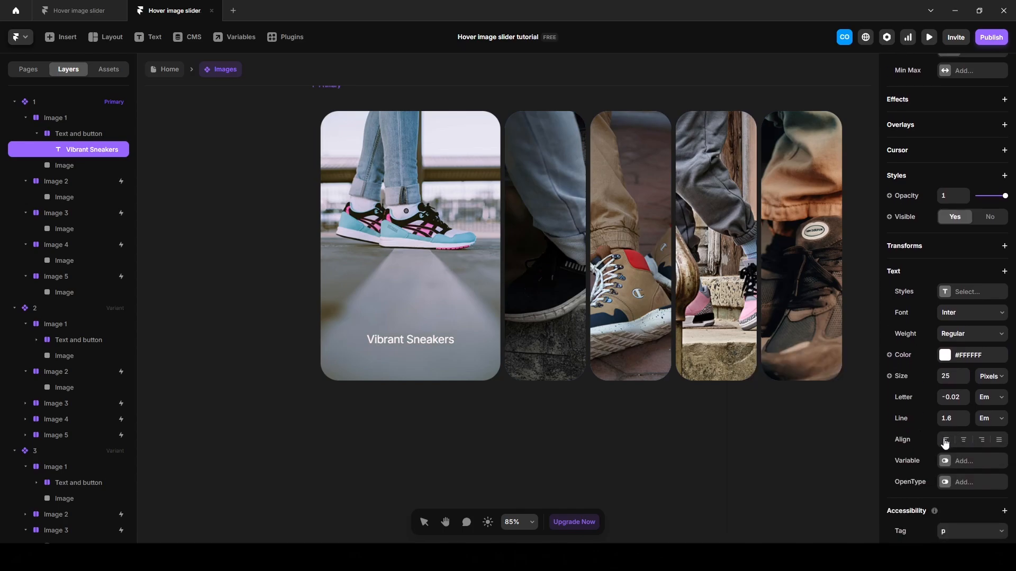
{"action": "scroll", "coordinate": [956, 472], "scroll_direction": "up", "scroll_amount": 5}
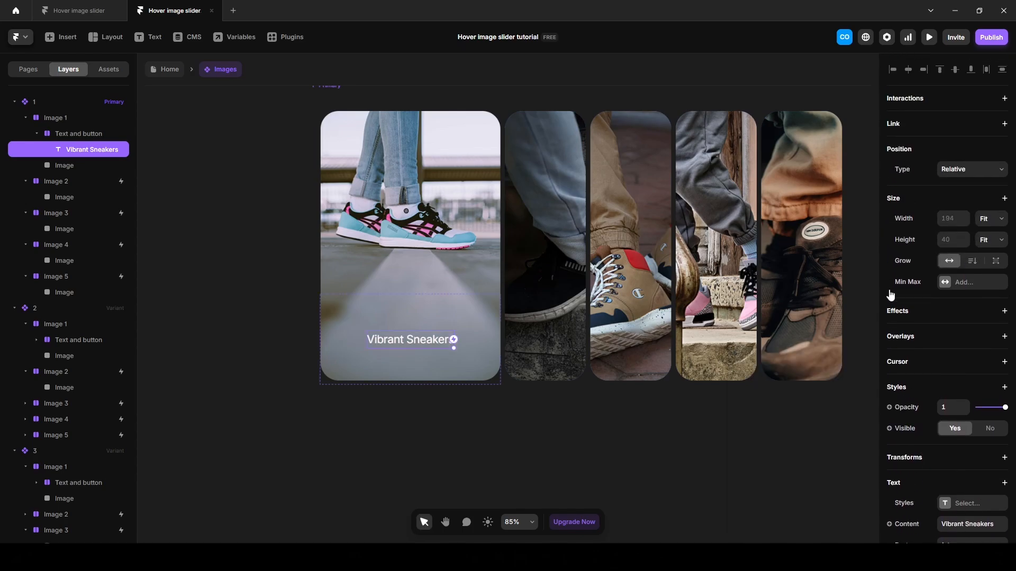
{"action": "left_click", "coordinate": [990, 219]}
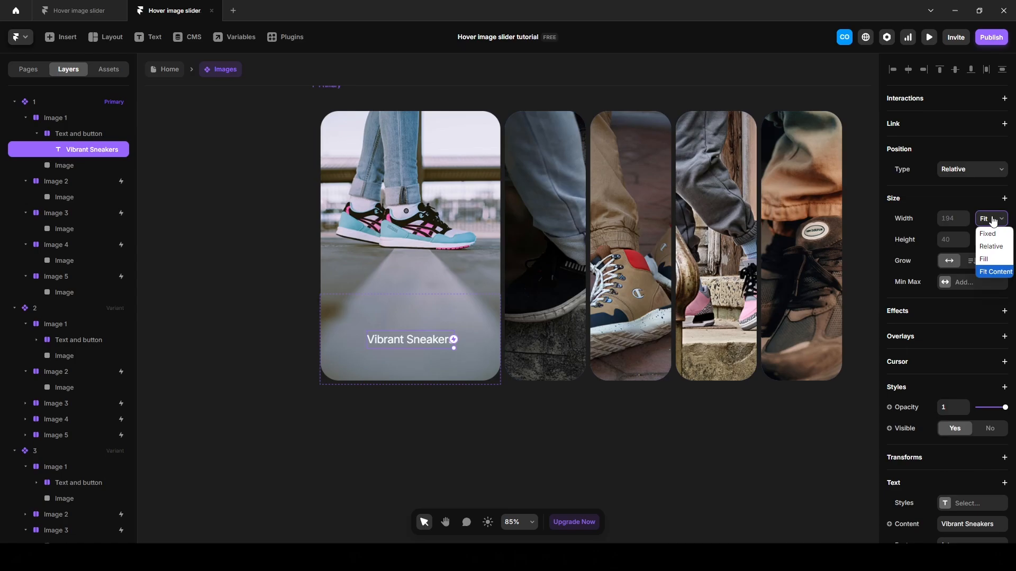
{"action": "left_click", "coordinate": [981, 262]}
{"action": "left_click", "coordinate": [318, 406]}
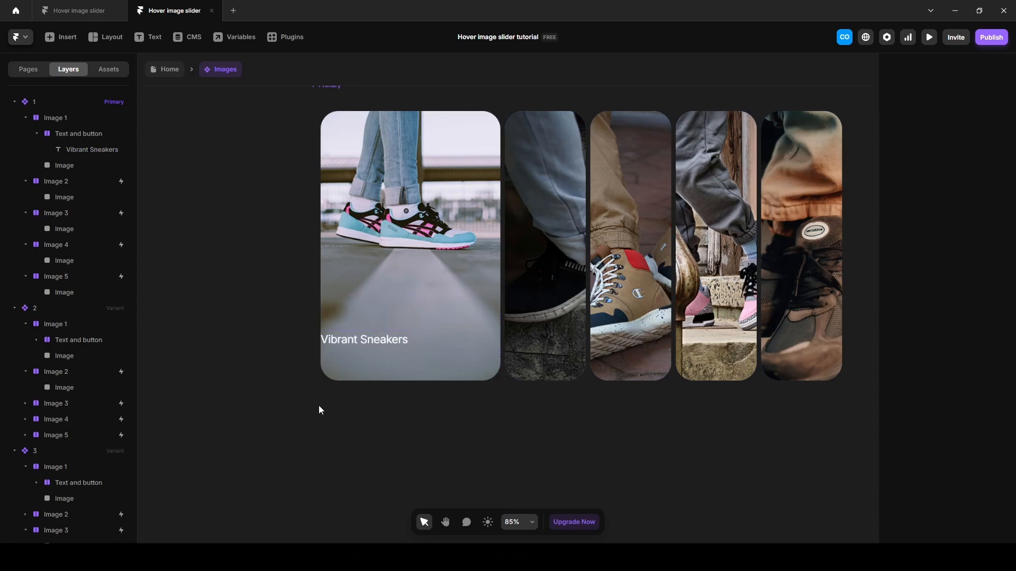
Set the Text and button stack's padding to 20.
{"action": "left_click", "coordinate": [363, 372]}
{"action": "left_click", "coordinate": [951, 465]}
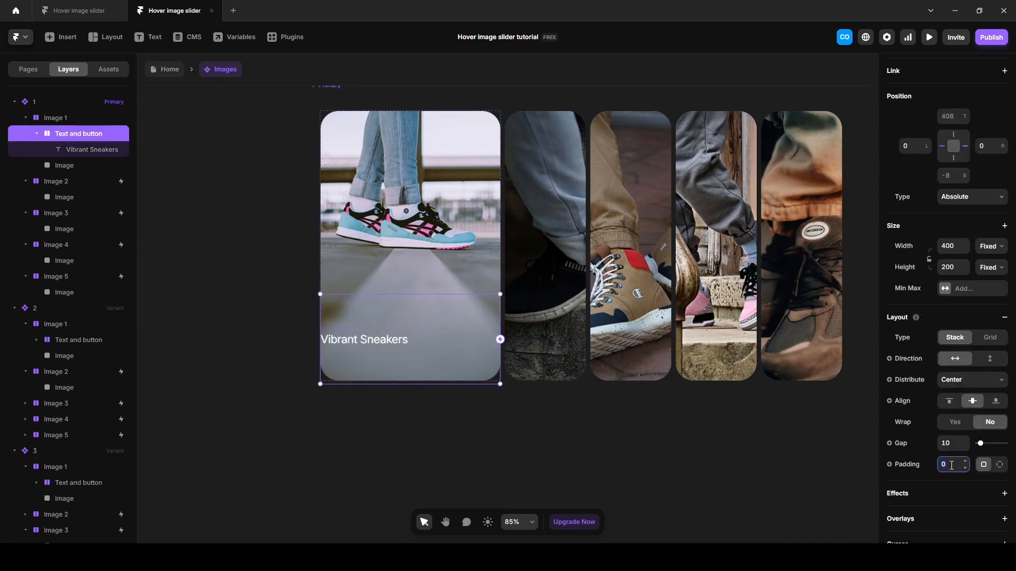
{"action": "type", "text": "20"}
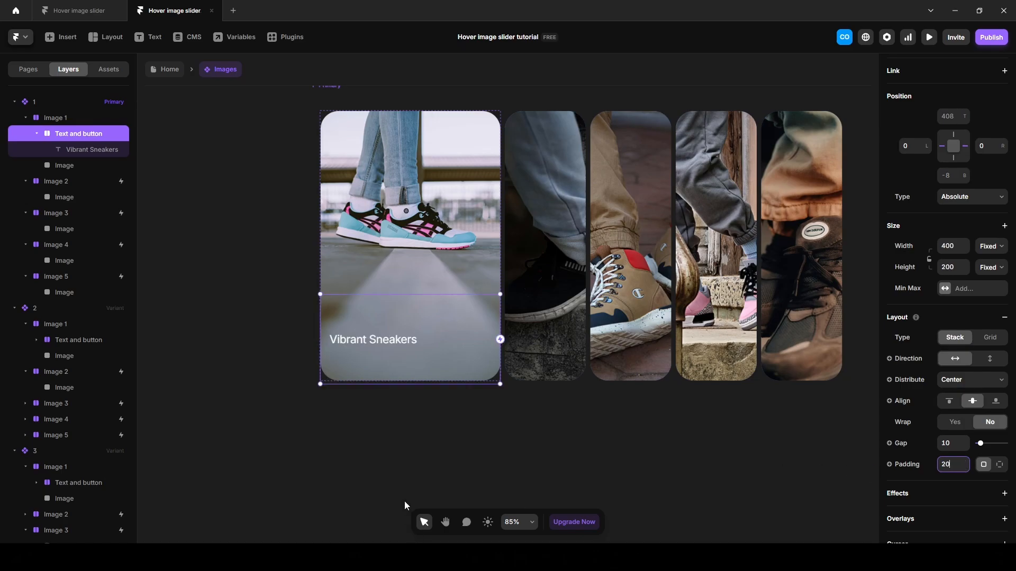
{"action": "left_click", "coordinate": [393, 463]}
Draw a frame about 208 by 31 inside the Text and button stack and make the stack's direction vertical.
{"action": "key", "text": "f"}
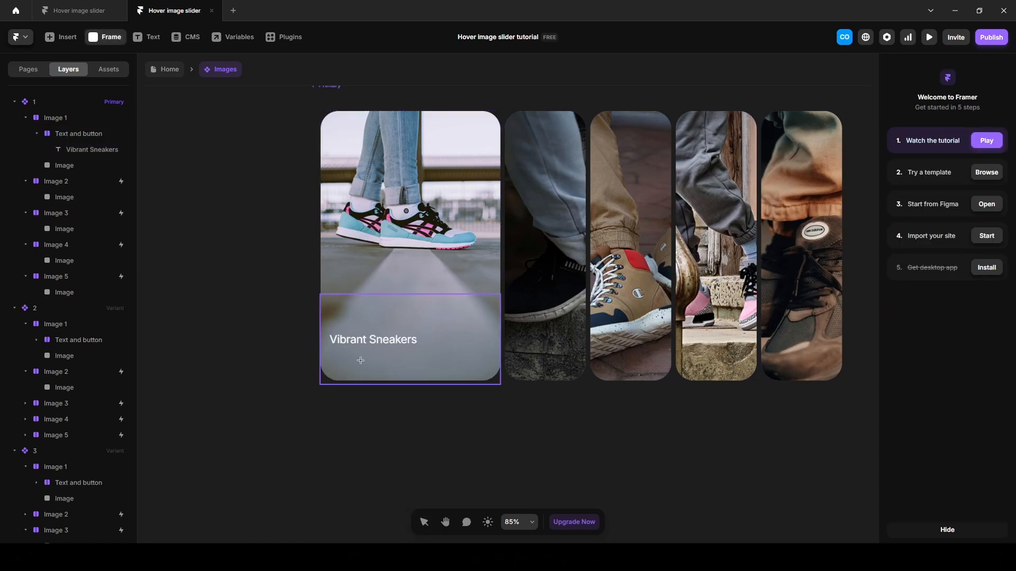
{"action": "mouse_move", "coordinate": [342, 352]}
{"action": "left_mouse_down"}
{"action": "mouse_move", "coordinate": [422, 361]}
{"action": "mouse_move", "coordinate": [429, 375]}
{"action": "left_mouse_up"}
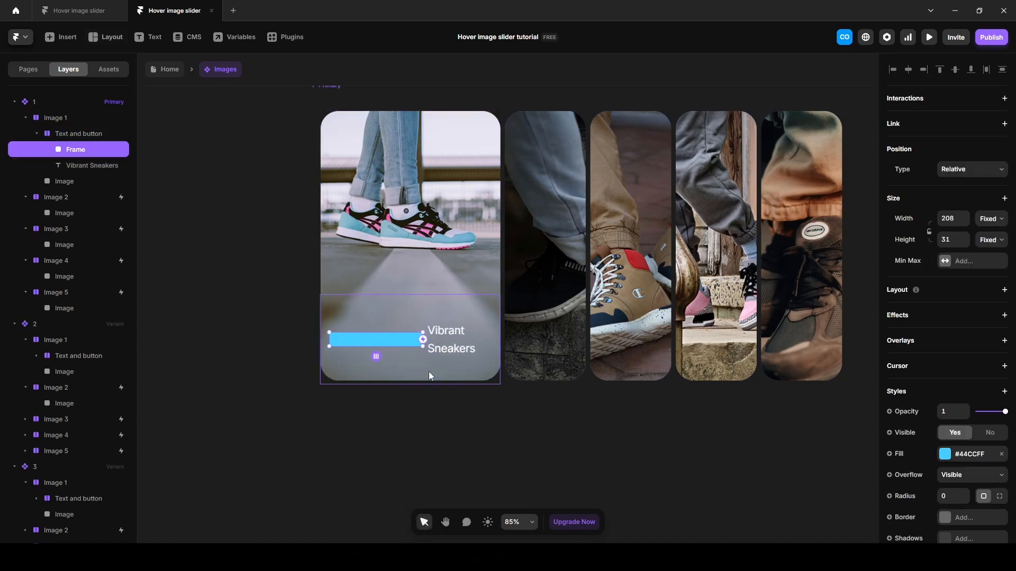
{"action": "left_click", "coordinate": [83, 135]}
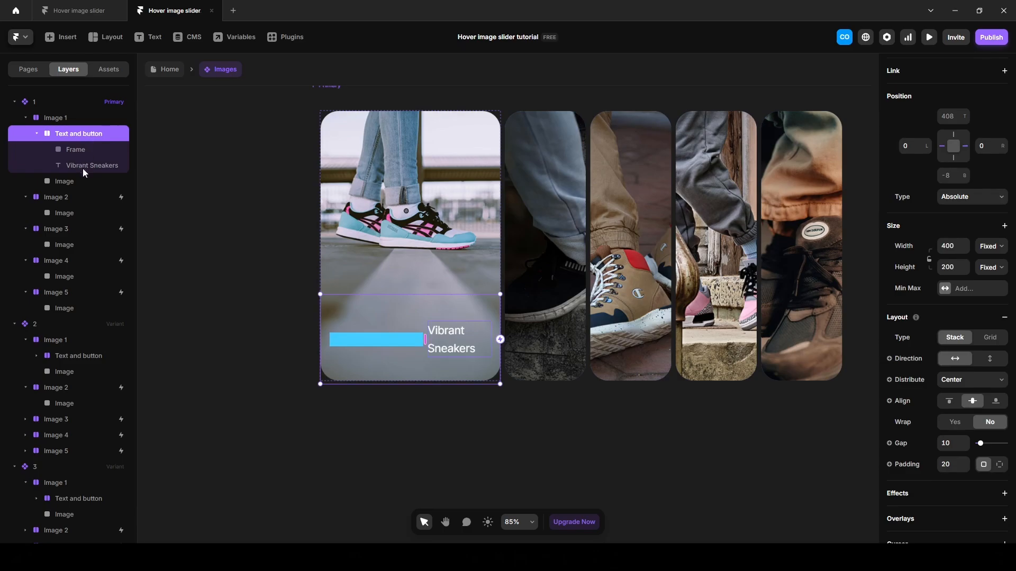
{"action": "left_click", "coordinate": [989, 360]}
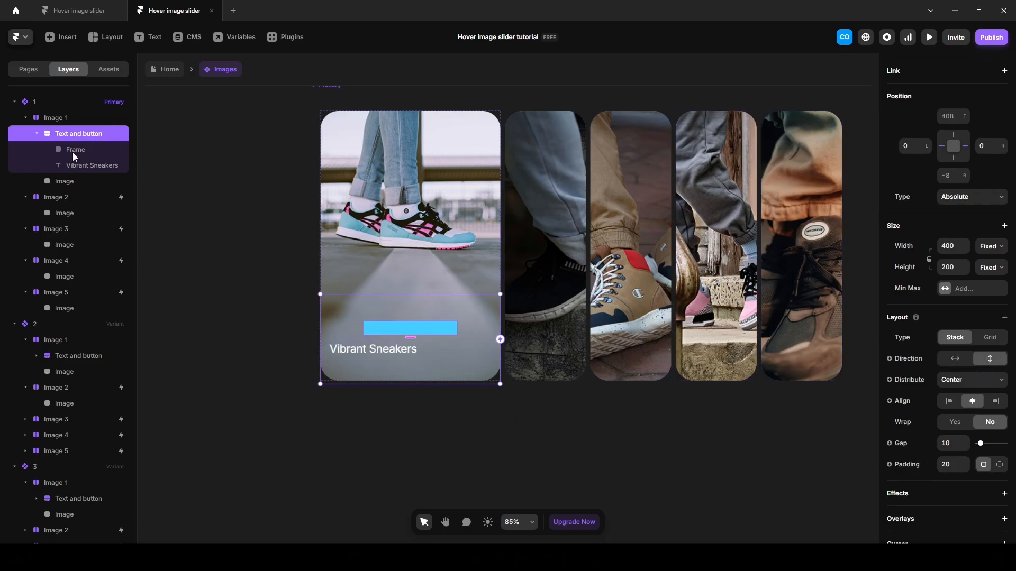
Reorder the Text and button stack so the Vibrant Sneakers text sits above the new frame.
{"action": "left_click", "coordinate": [87, 167]}
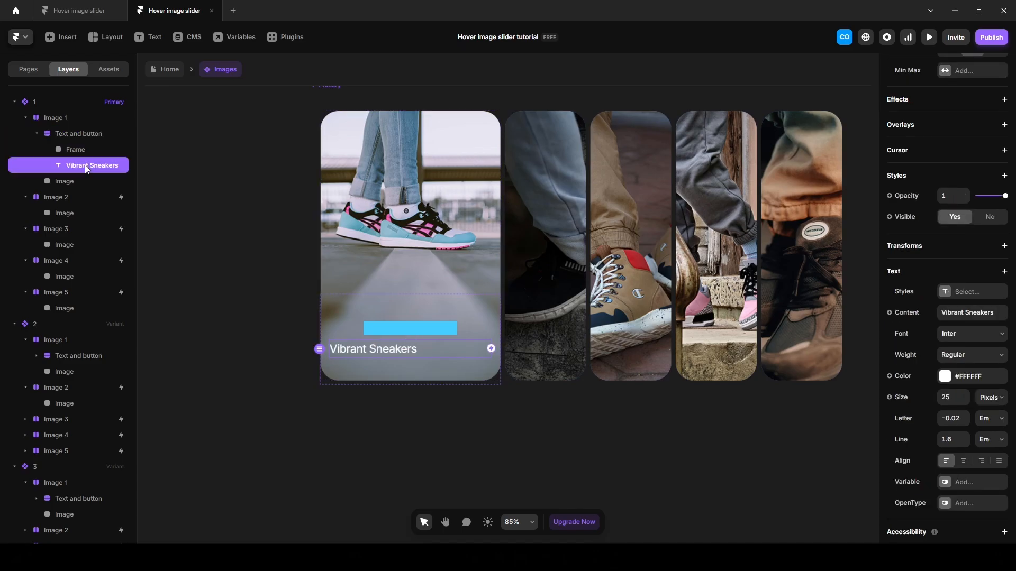
{"action": "key", "text": "Up"}
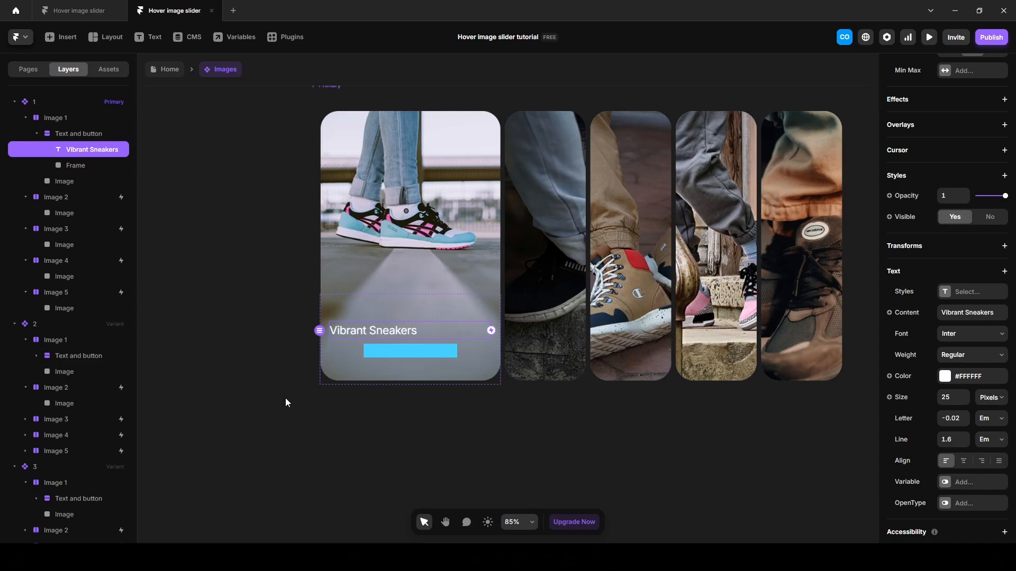
{"action": "left_click", "coordinate": [245, 377]}
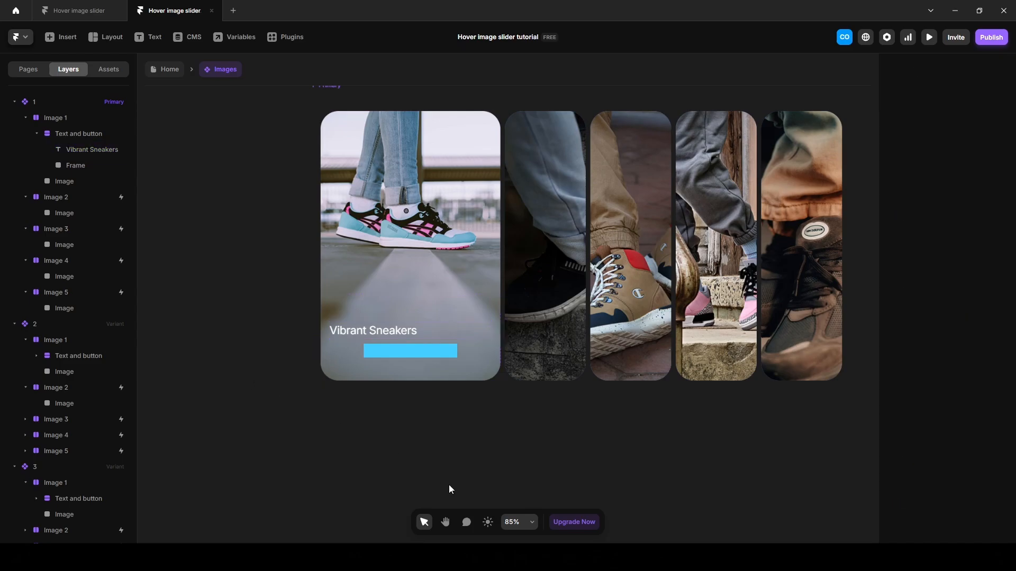
Resize the blue frame below the Vibrant Sneakers text to 150 wide and 40 high.
{"action": "left_click", "coordinate": [392, 356]}
{"action": "left_click", "coordinate": [947, 219]}
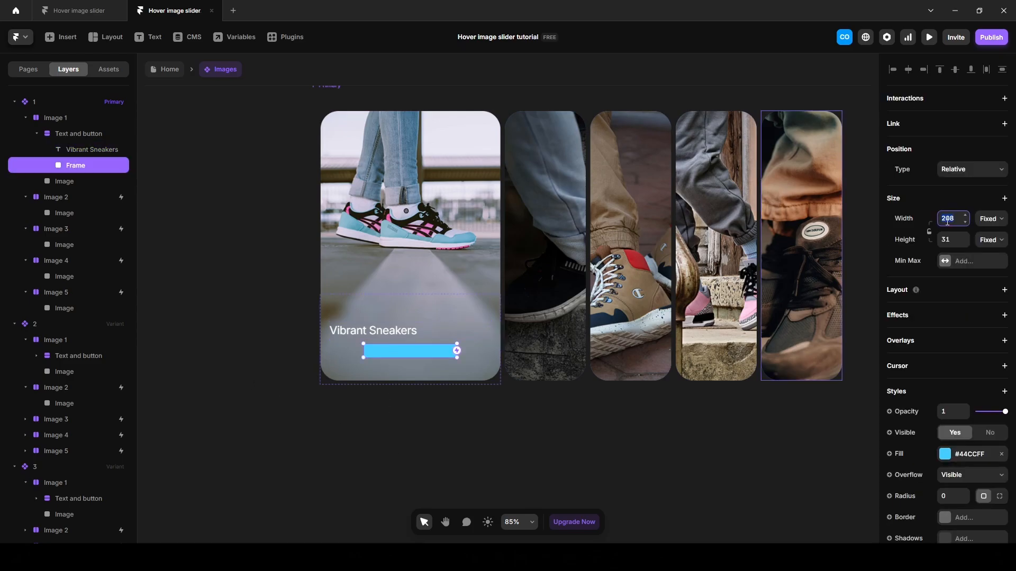
{"action": "type", "text": "150"}
{"action": "key", "text": "Return"}
{"action": "left_click", "coordinate": [944, 240]}
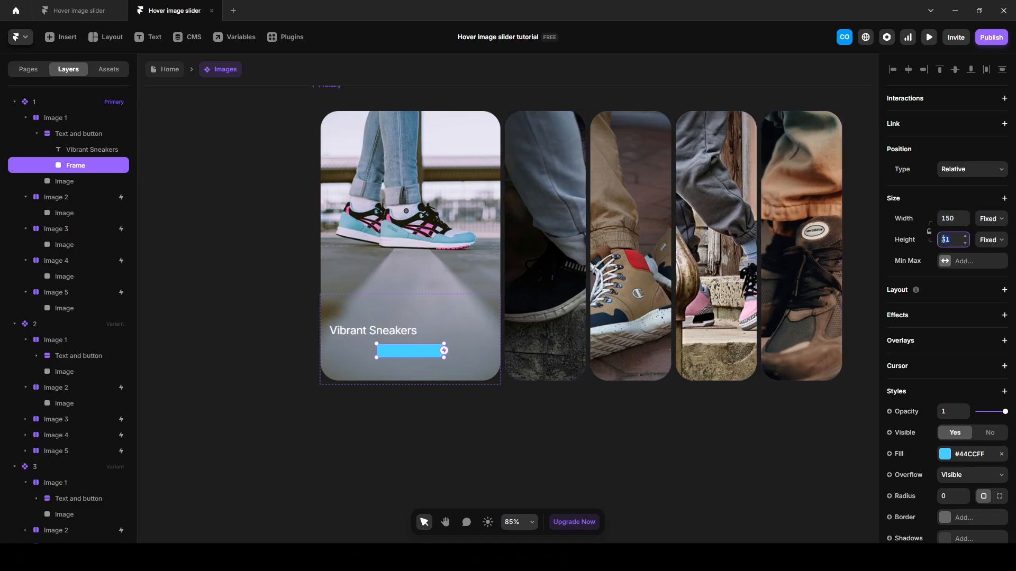
{"action": "key", "text": "BackSpace"}
{"action": "key", "text": "Return"}
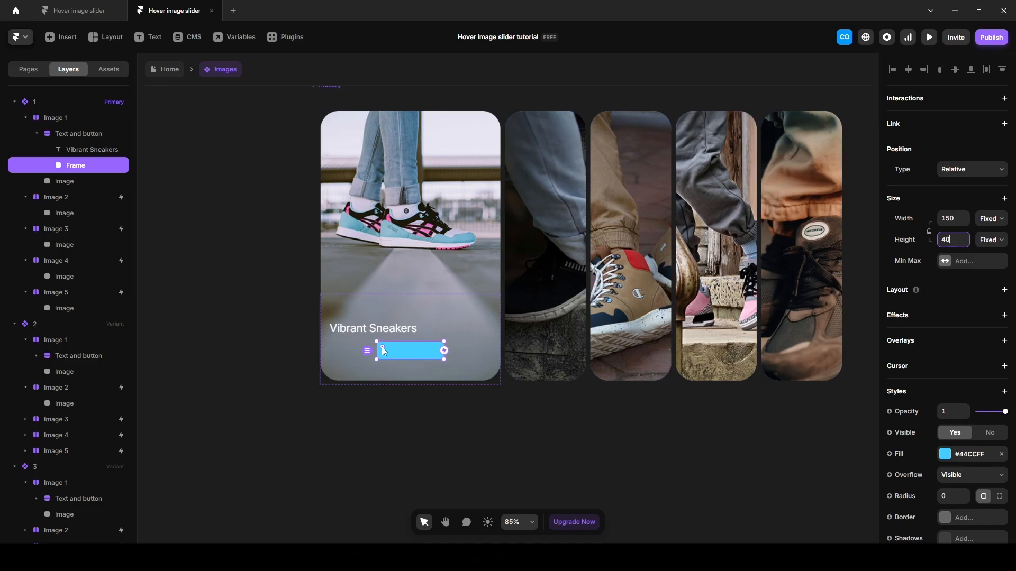
Round the small frame's corners to a radius of 20 and change its fill to white, #FFFFFF.
{"action": "left_click_drag", "start_coordinate": [382, 347], "coordinate": [398, 360]}
{"action": "left_click", "coordinate": [945, 454]}
{"action": "left_click", "coordinate": [746, 407]}
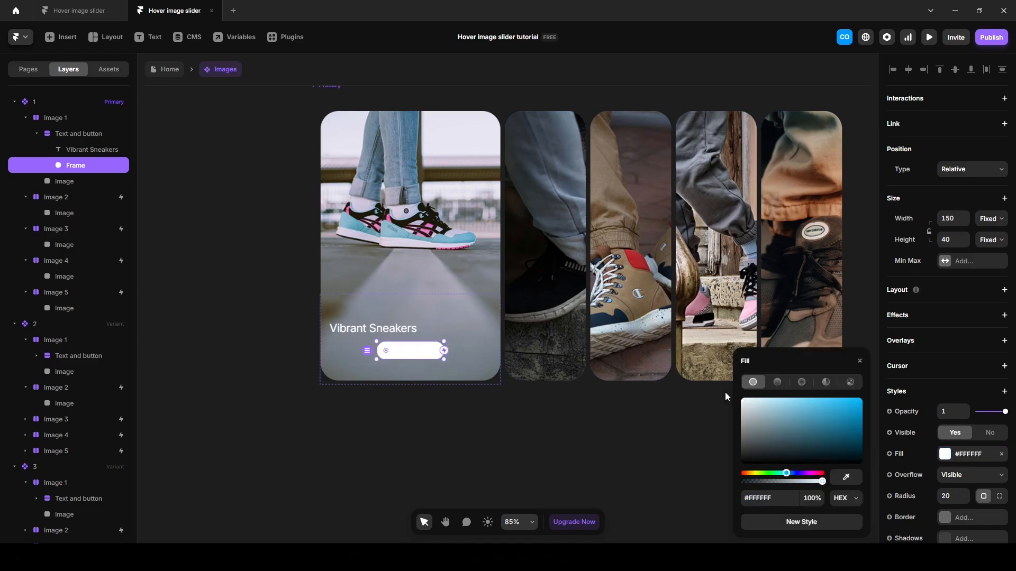
{"action": "left_click", "coordinate": [471, 441]}
Add a text layer reading "Shop Now" inside the white rounded frame.
{"action": "key", "text": "t"}
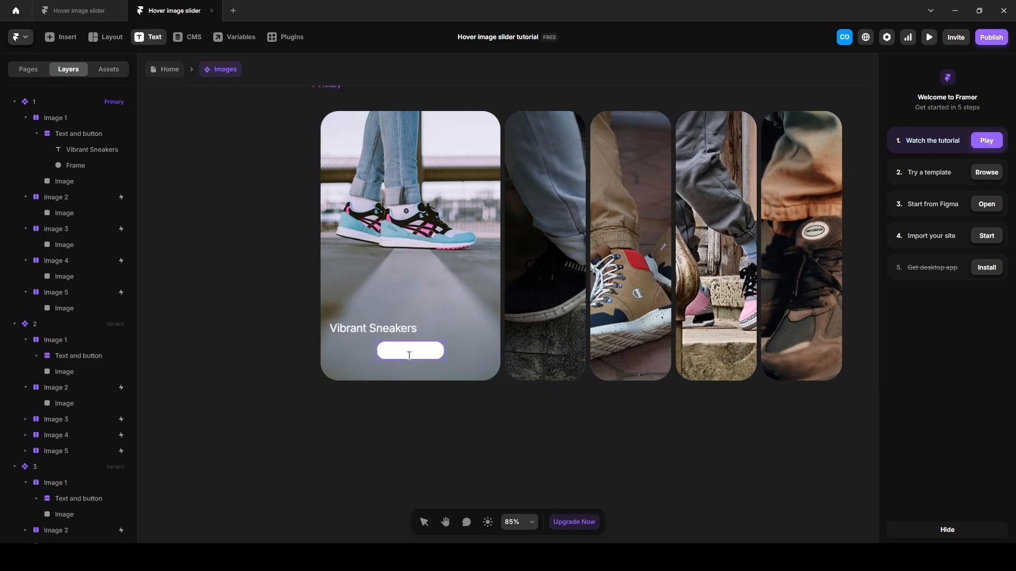
{"action": "left_click", "coordinate": [407, 352]}
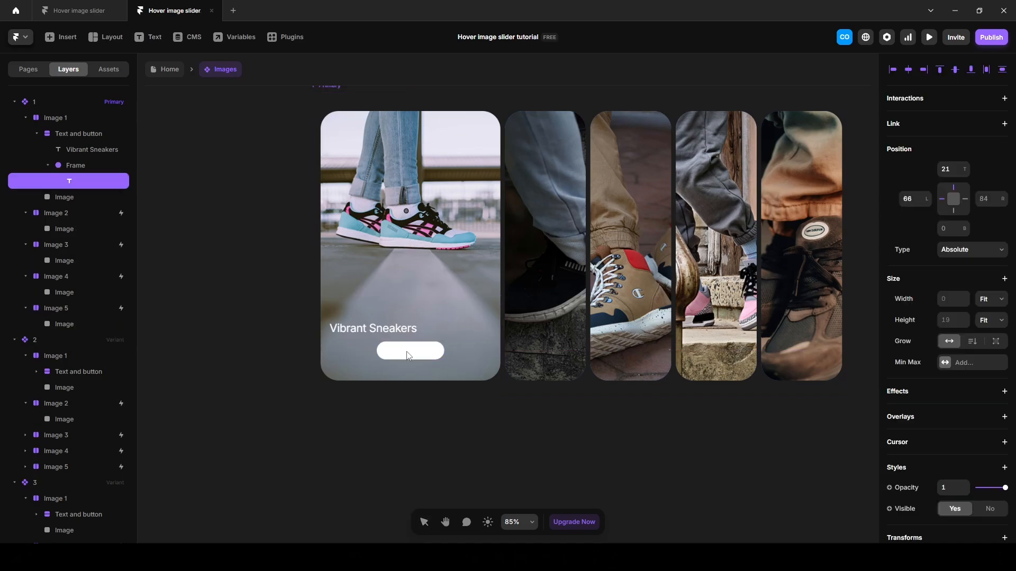
{"action": "type", "text": "Shop Now"}
Rename the white rounded frame as "Button" and give it a stack layout.
{"action": "double_click", "coordinate": [75, 165]}
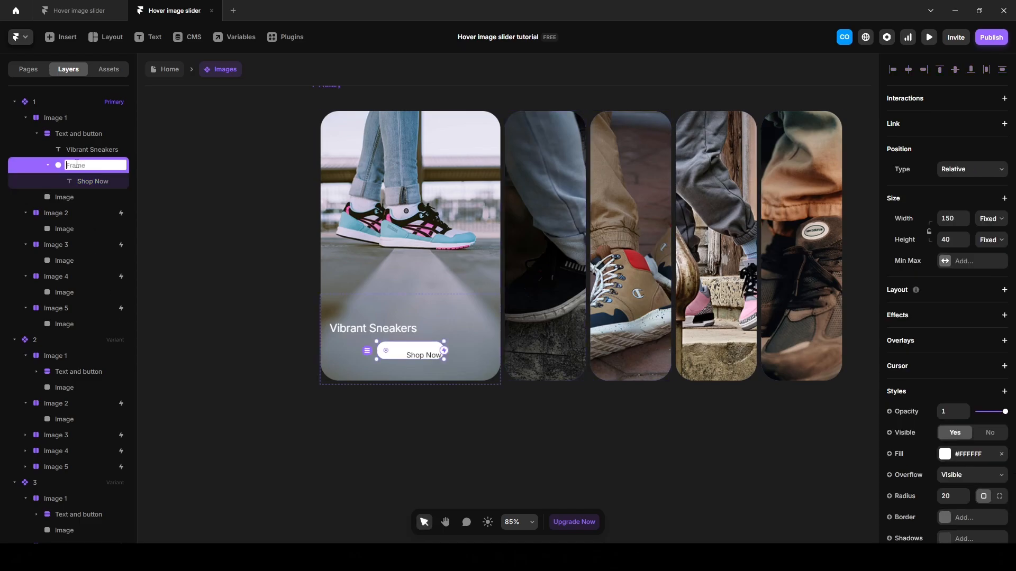
{"action": "type", "text": "Button"}
{"action": "key", "text": "Return"}
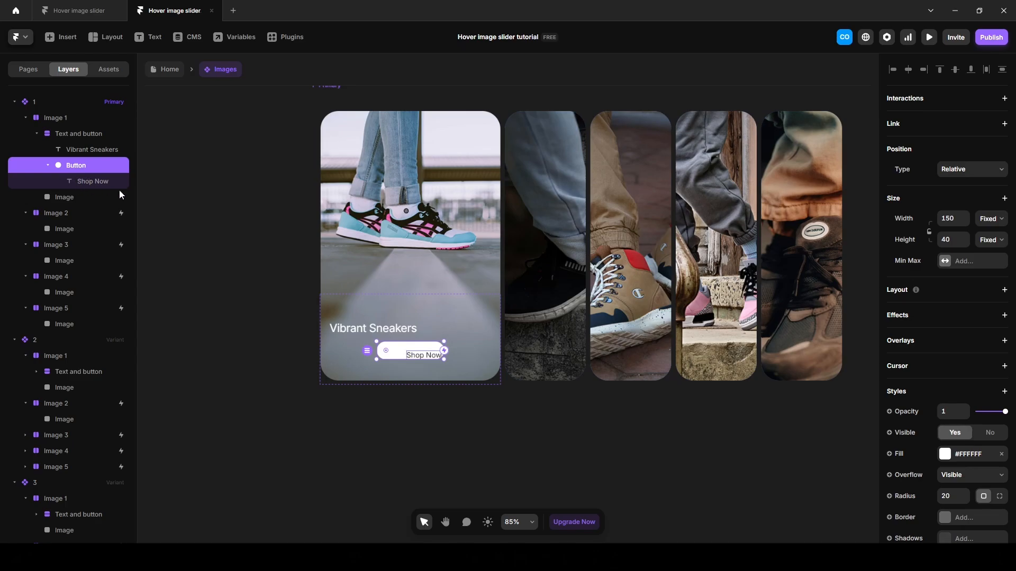
{"action": "left_click", "coordinate": [897, 292]}
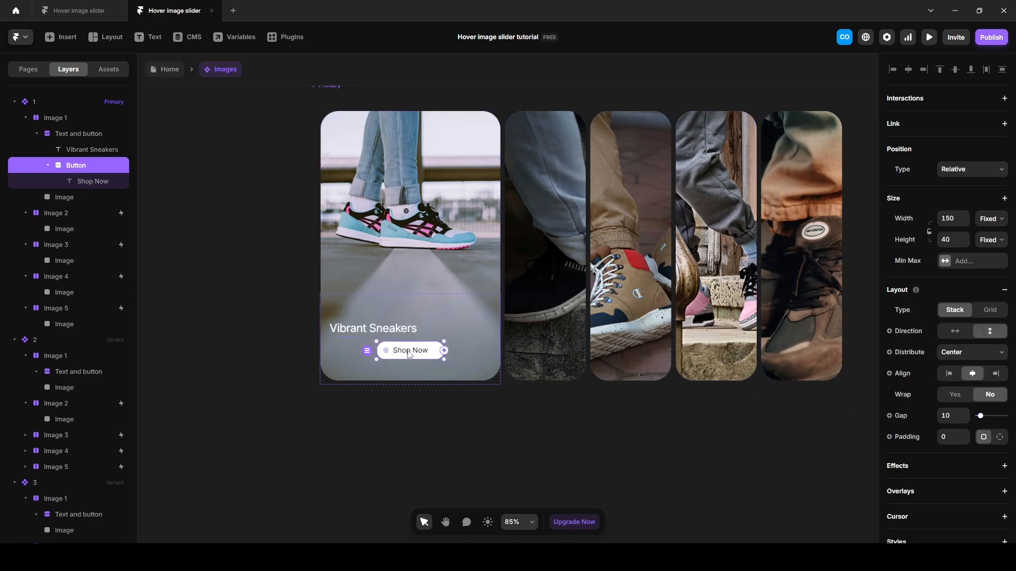
Set the Shop Now text's width to Fill.
{"action": "left_click", "coordinate": [411, 353]}
{"action": "left_click", "coordinate": [985, 225]}
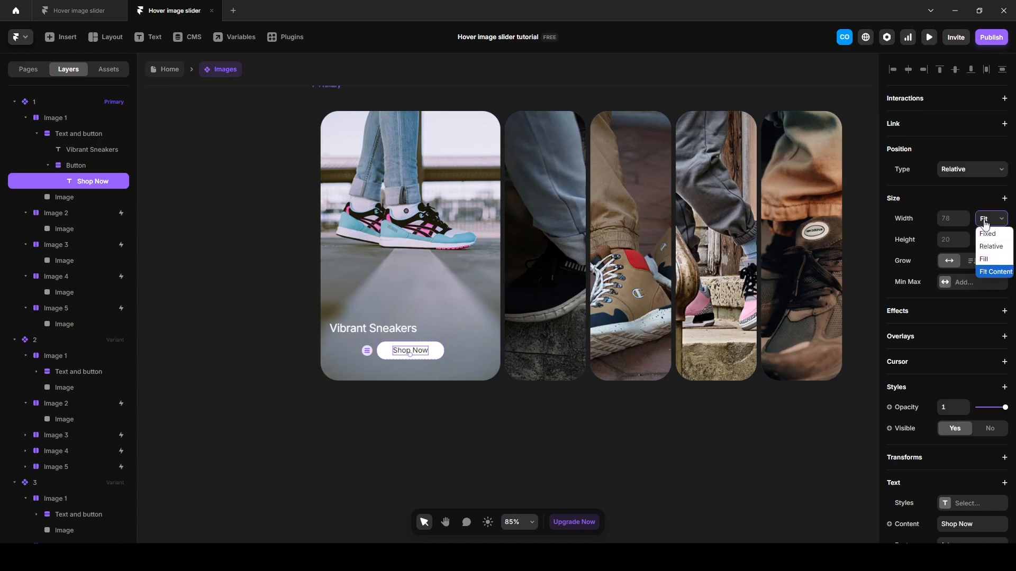
{"action": "left_click", "coordinate": [994, 263]}
Set the Shop Now text's font size to 18 and its weight to Bold.
{"action": "scroll", "coordinate": [965, 412], "scroll_direction": "down", "scroll_amount": 4}
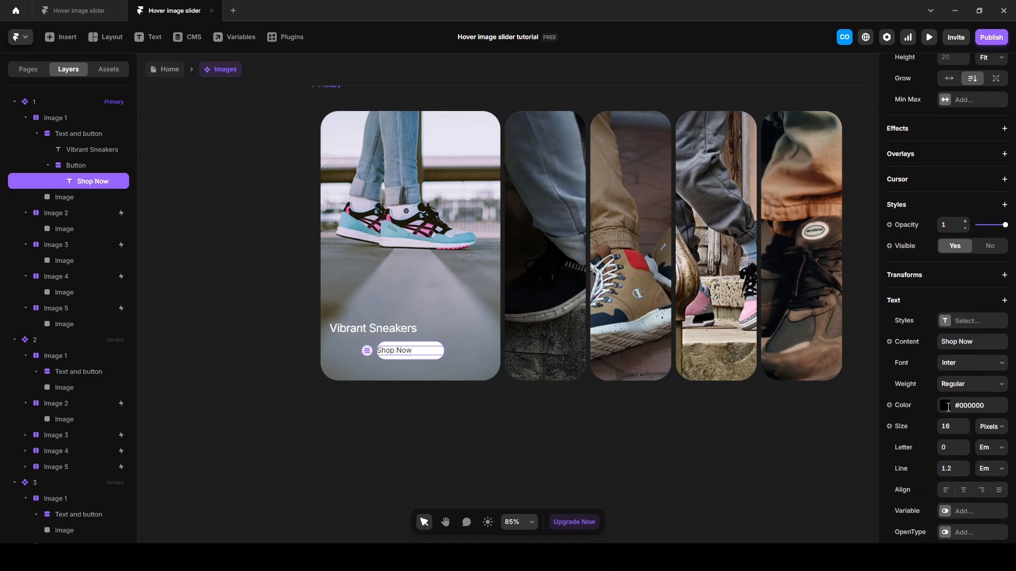
{"action": "left_click", "coordinate": [955, 394]}
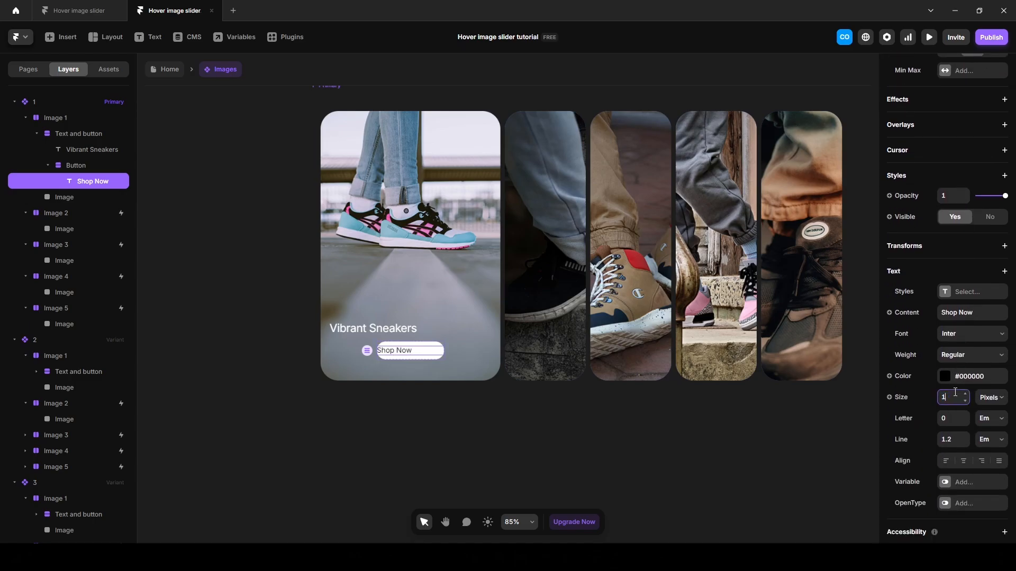
{"action": "type", "text": "18"}
{"action": "key", "text": "Return"}
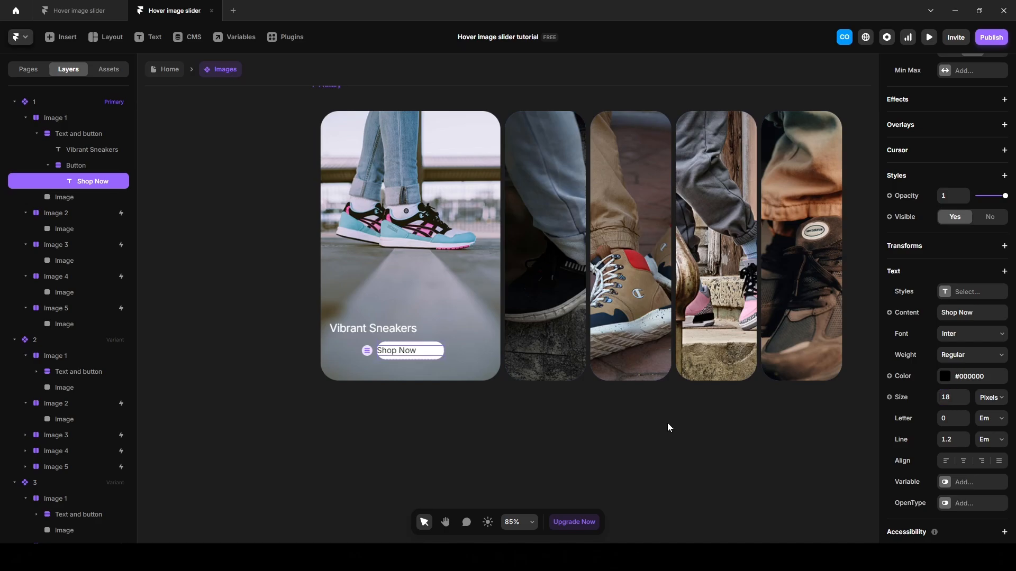
{"action": "left_click", "coordinate": [948, 356]}
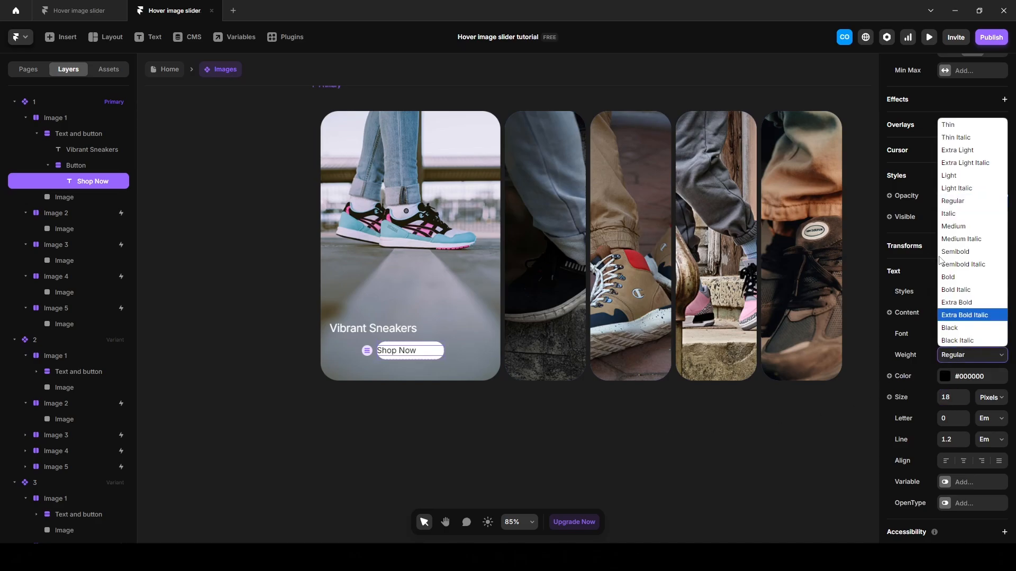
{"action": "left_click", "coordinate": [947, 278]}
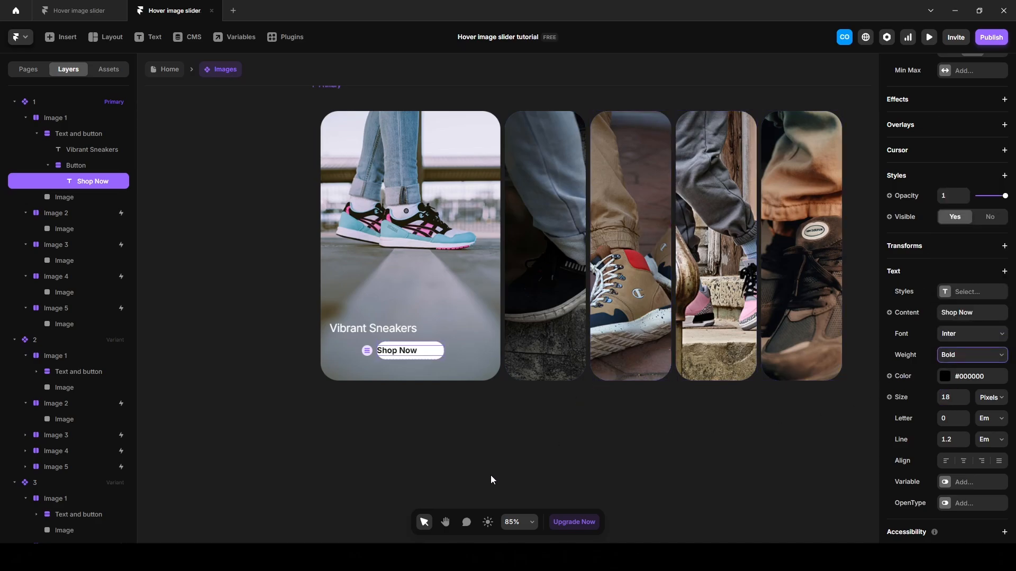
Set the Button's padding to 20 and left-align the contents of the Text and button stack.
{"action": "left_click", "coordinate": [79, 167]}
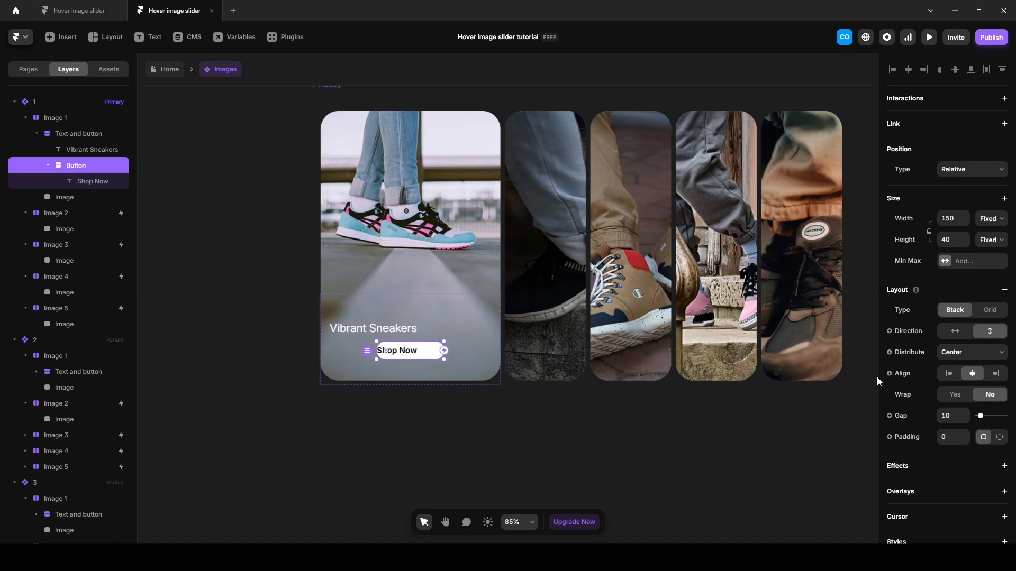
{"action": "left_click", "coordinate": [945, 436]}
{"action": "type", "text": "20"}
{"action": "left_click", "coordinate": [86, 138]}
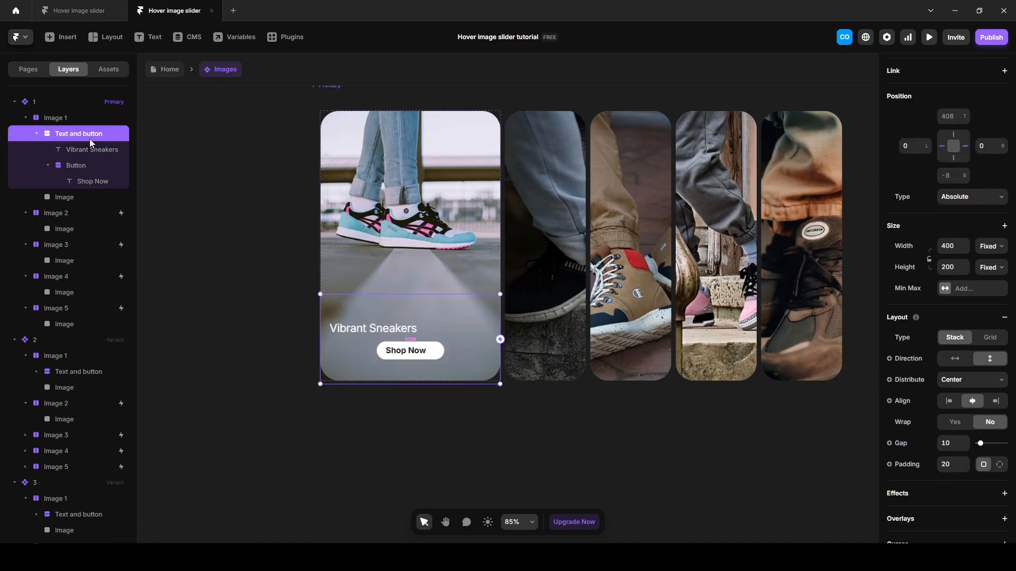
{"action": "left_click", "coordinate": [949, 401]}
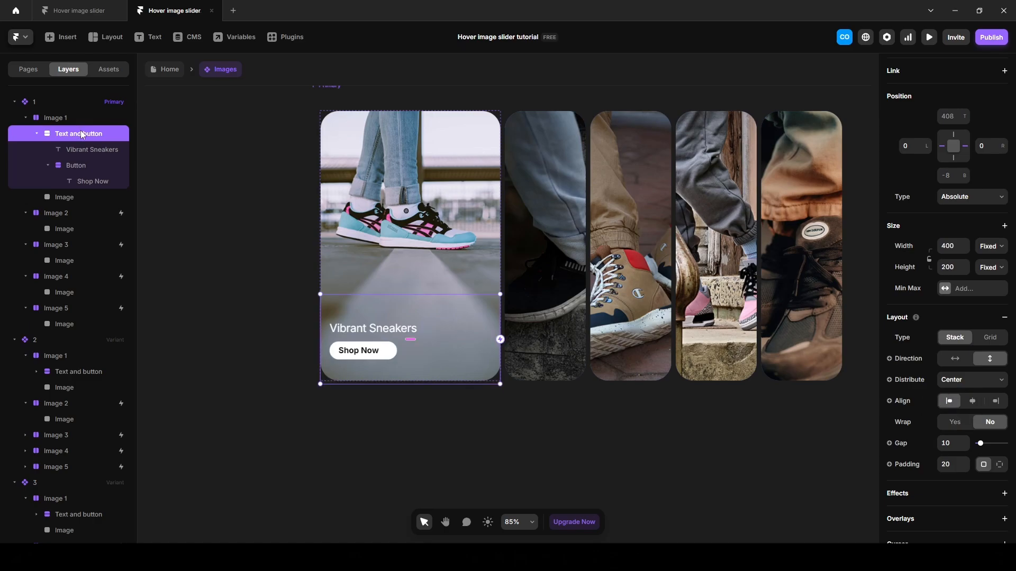
Copy the Text and button stack into Image 2 of variant 2 and align it to the image's bottom edge.
{"action": "key", "text": "ctrl+c"}
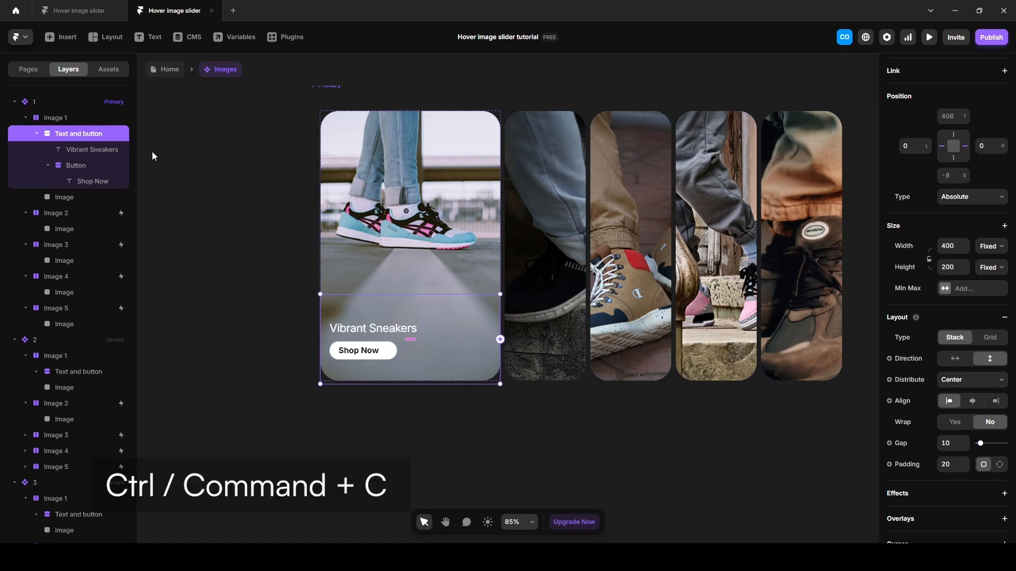
{"action": "left_click", "coordinate": [401, 435]}
{"action": "key", "text": "h"}
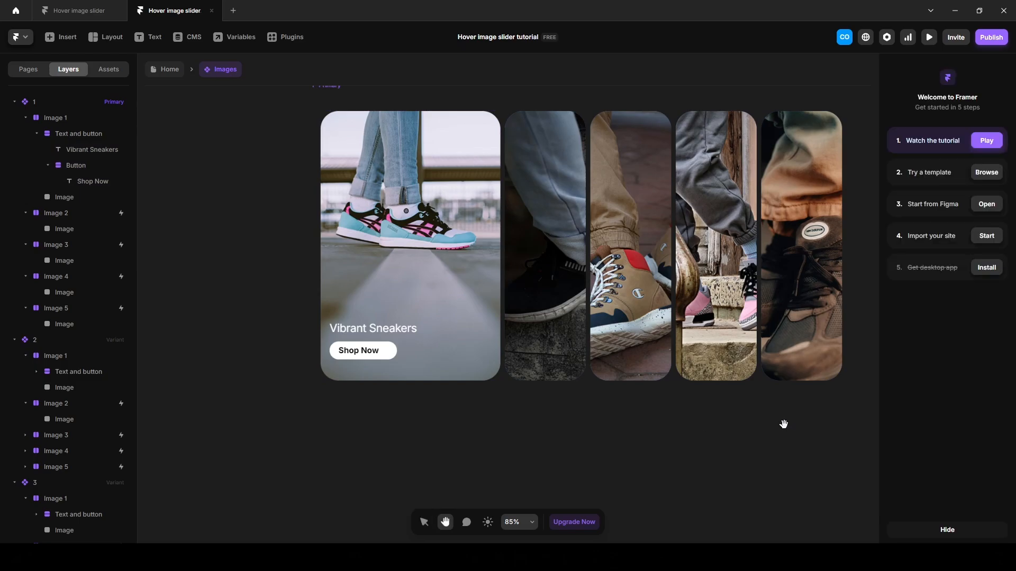
{"action": "left_click_drag", "start_coordinate": [782, 422], "coordinate": [318, 389]}
{"action": "left_click_drag", "start_coordinate": [503, 331], "coordinate": [539, 386]}
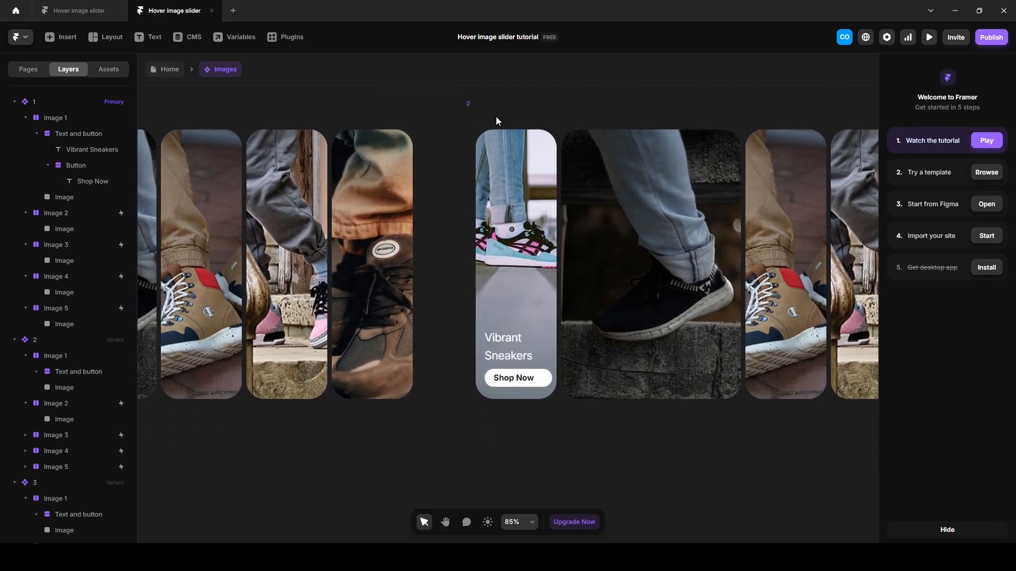
{"action": "left_click", "coordinate": [468, 103]}
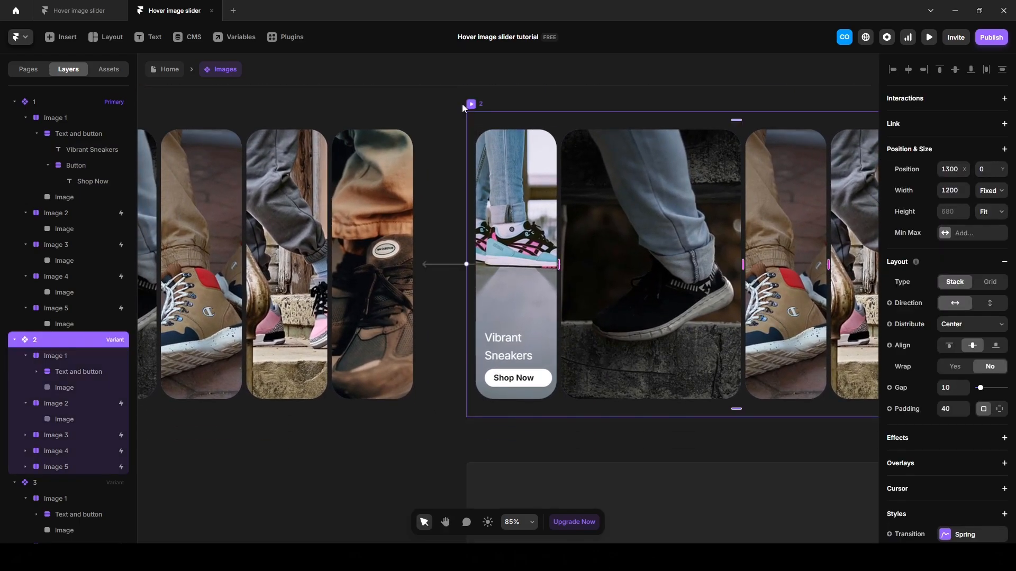
{"action": "left_click", "coordinate": [57, 404]}
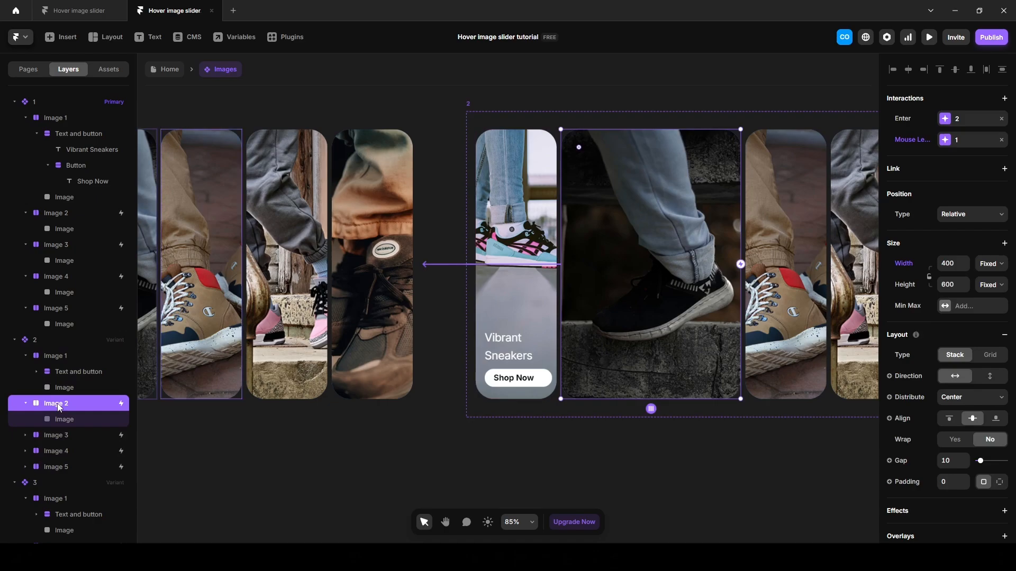
{"action": "key", "text": "ctrl+v"}
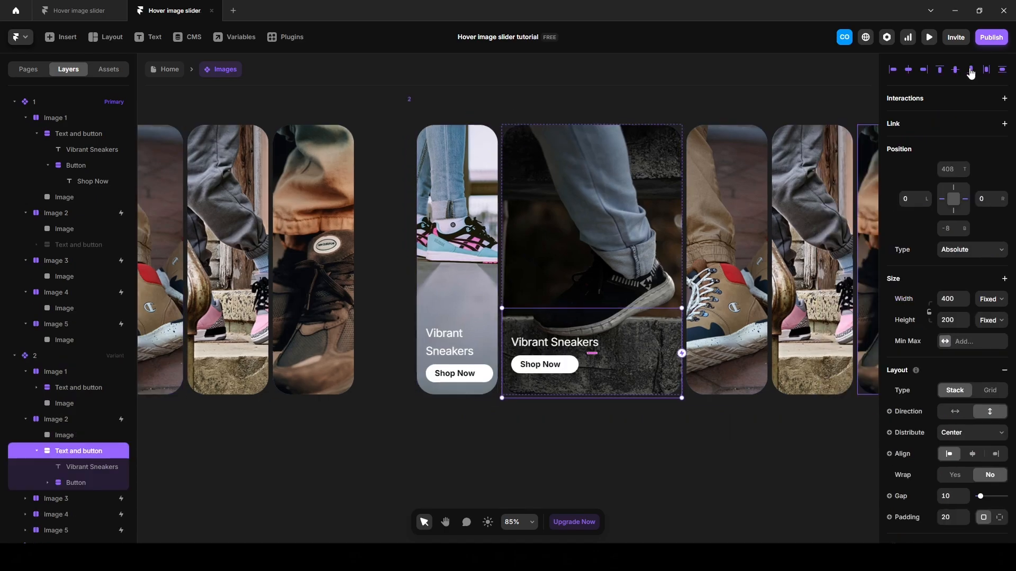
{"action": "left_click", "coordinate": [971, 70]}
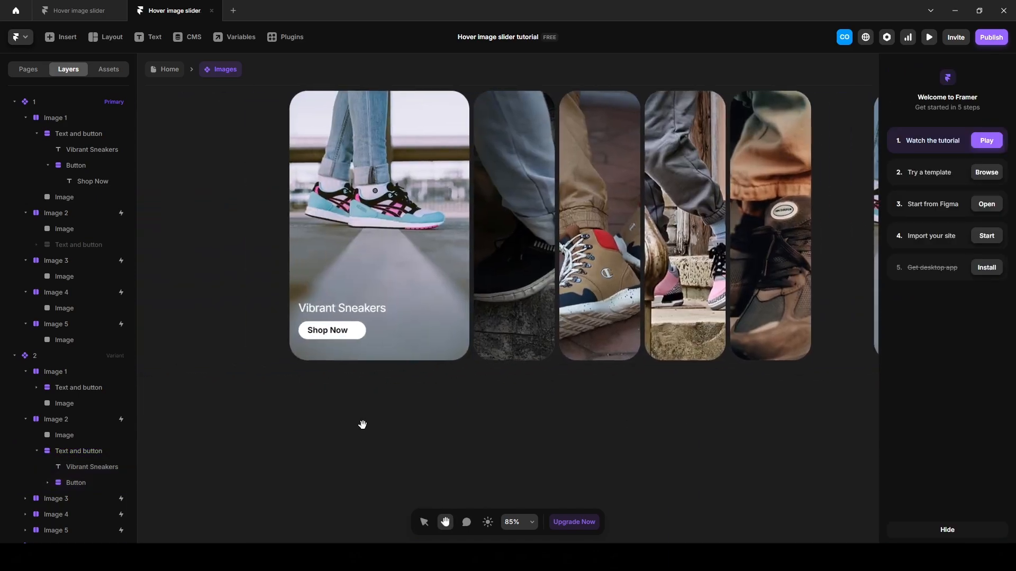
Align the Text and button stack in the primary variant's Image 1 to the image's bottom edge.
{"action": "left_click", "coordinate": [456, 306]}
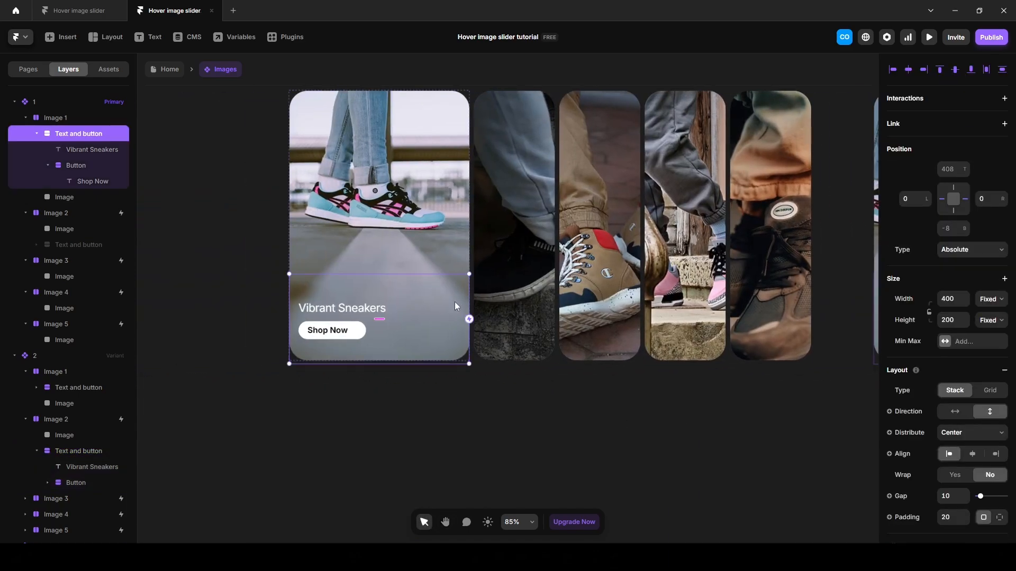
{"action": "left_click", "coordinate": [972, 69]}
{"action": "left_click", "coordinate": [615, 421]}
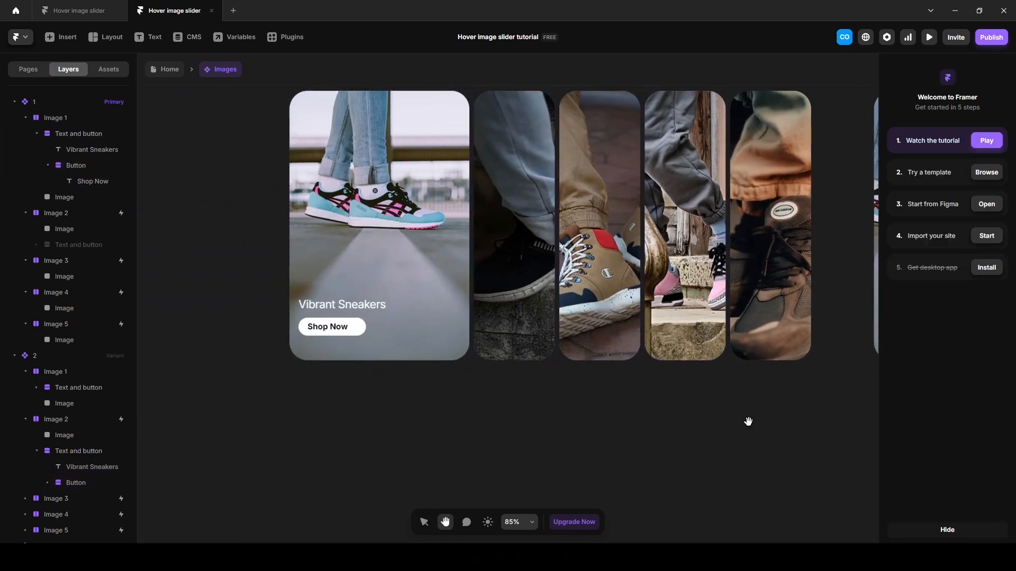
Paste the Text and button stack into Image 3 of variant 3 and align it to the image's bottom edge.
{"action": "left_click_drag", "start_coordinate": [749, 420], "coordinate": [369, 420]}
{"action": "key", "text": "h"}
{"action": "left_click_drag", "start_coordinate": [714, 424], "coordinate": [261, 411]}
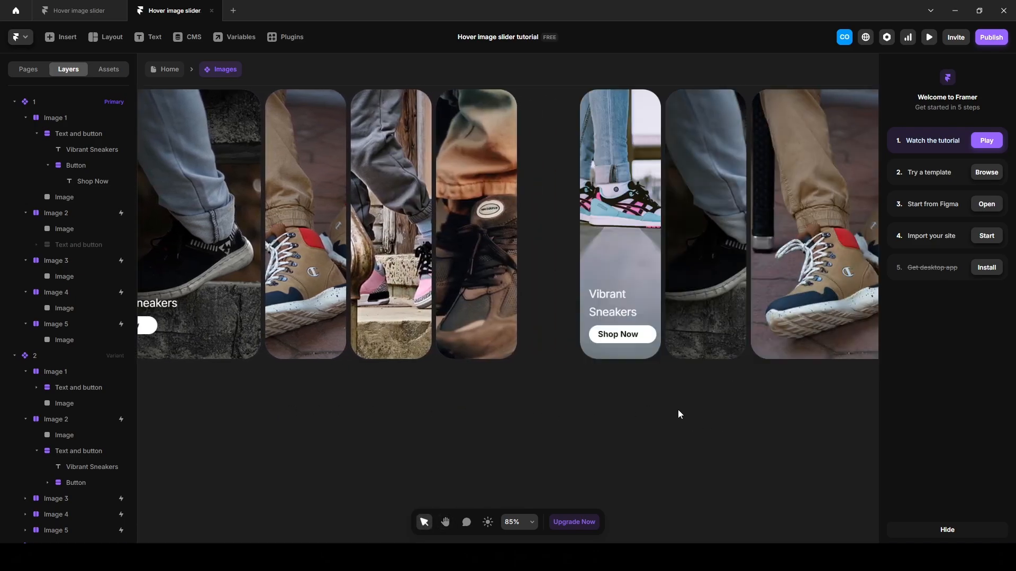
{"action": "left_click_drag", "start_coordinate": [678, 413], "coordinate": [464, 435]}
{"action": "key", "text": "v"}
{"action": "left_click", "coordinate": [545, 354]}
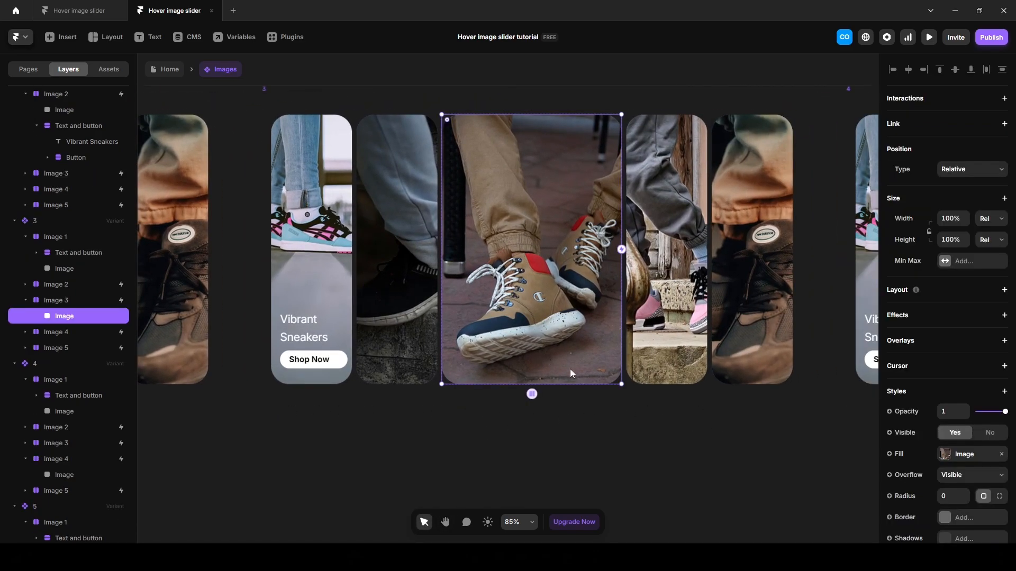
{"action": "left_click", "coordinate": [57, 301]}
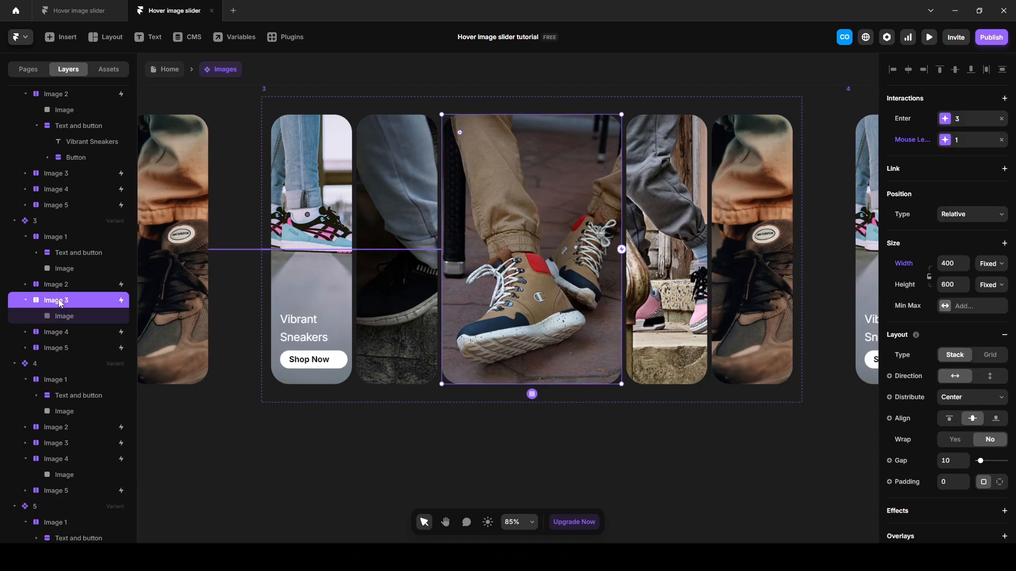
{"action": "key", "text": "ctrl+v"}
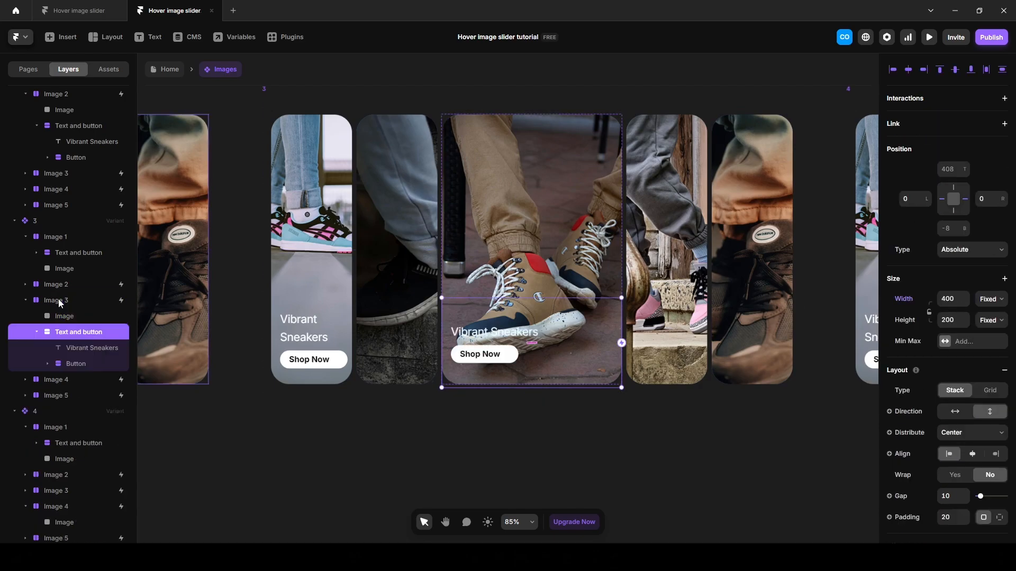
{"action": "left_click", "coordinate": [970, 72]}
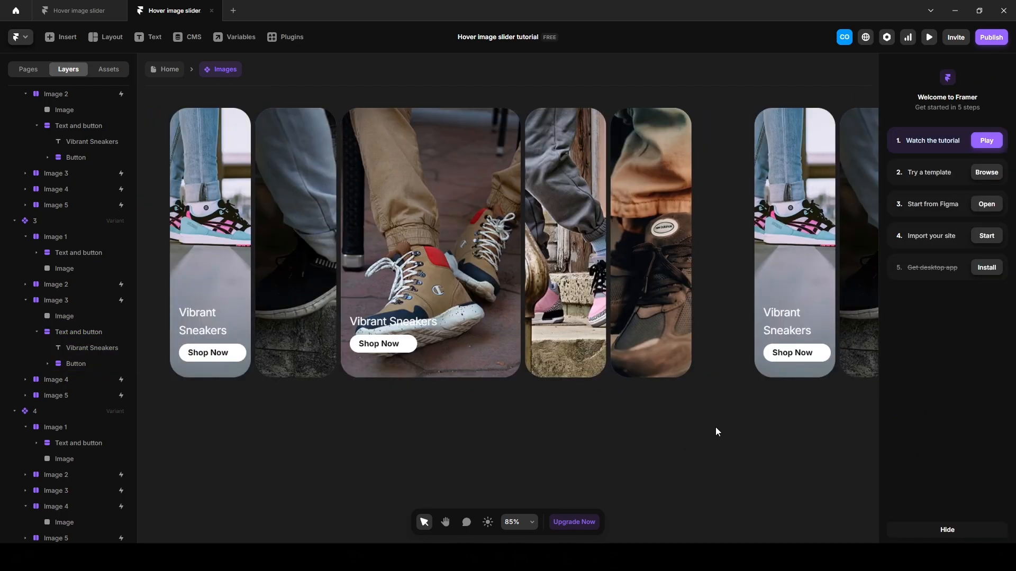
Paste the Text and button stack into Image 4 of variant 4 and align it to the image's bottom edge.
{"action": "key", "text": "space"}
{"action": "left_click_drag", "start_coordinate": [761, 422], "coordinate": [411, 423]}
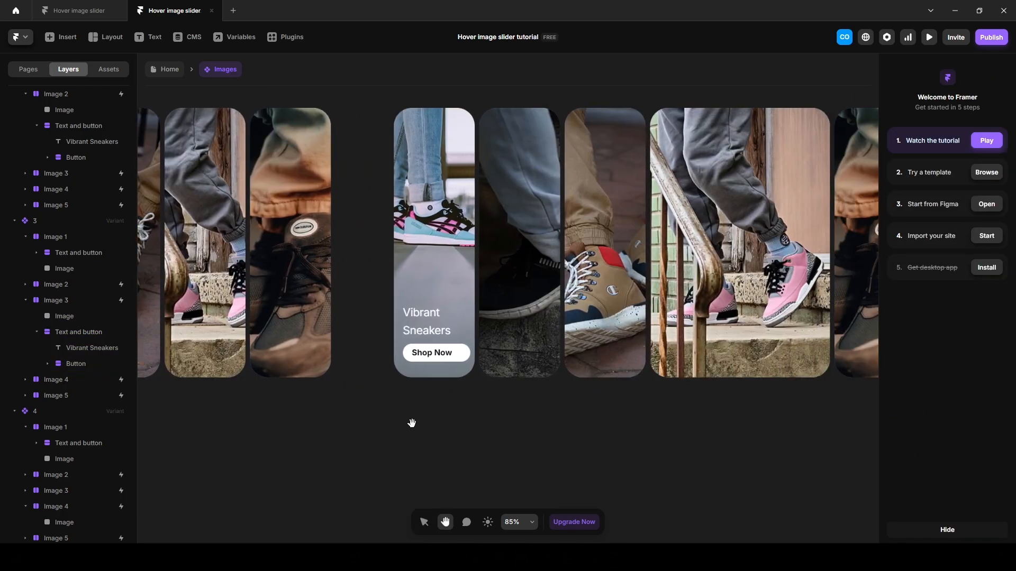
{"action": "left_click_drag", "start_coordinate": [790, 448], "coordinate": [663, 447]}
{"action": "left_click", "coordinate": [65, 522]}
{"action": "key", "text": "ctrl+v"}
{"action": "left_click", "coordinate": [971, 73]}
{"action": "left_click", "coordinate": [739, 443]}
Paste the Text and button stack into Image 5 of variant 5 and align it to the image's bottom edge.
{"action": "left_click_drag", "start_coordinate": [739, 443], "coordinate": [74, 442]}
{"action": "double_click", "coordinate": [616, 276]}
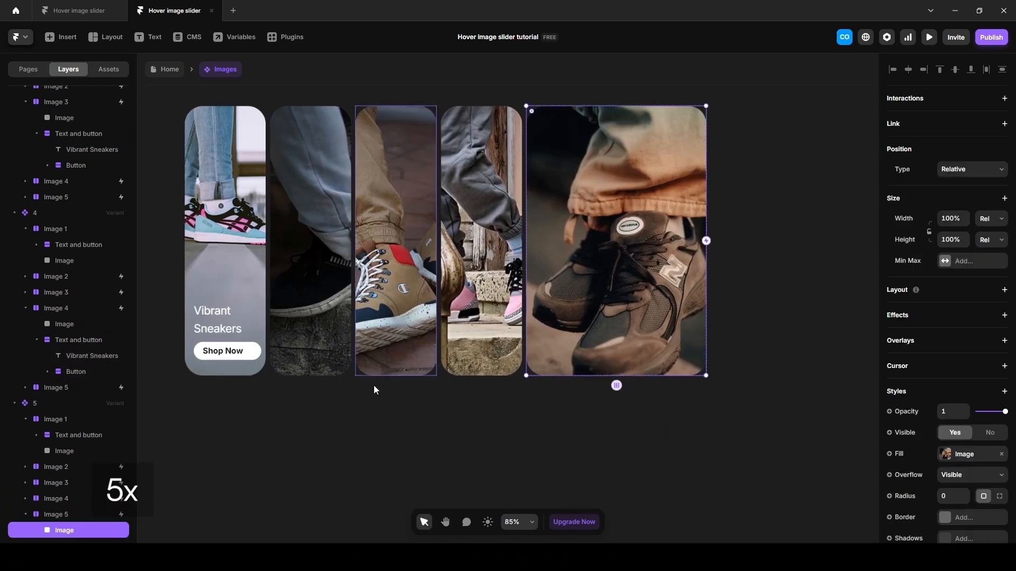
{"action": "left_click", "coordinate": [56, 514]}
{"action": "key", "text": "ctrl+v"}
{"action": "left_click", "coordinate": [971, 73]}
{"action": "left_click", "coordinate": [798, 290]}
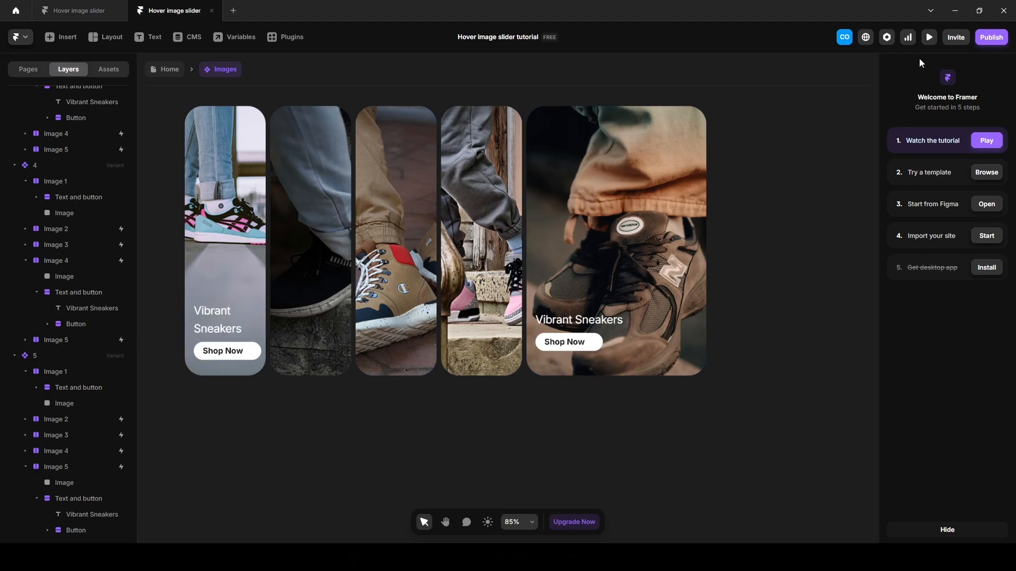
Preview the slider to check how the text and button overlays behave when different images expand, and return to the canvas.
{"action": "left_click", "coordinate": [929, 38]}
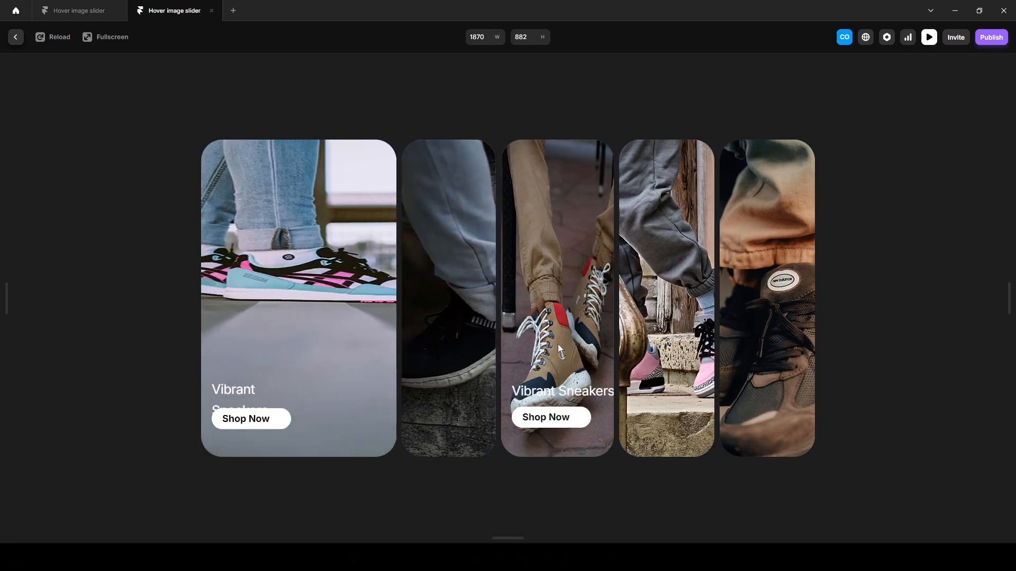
{"action": "mouse_move", "coordinate": [780, 347]}
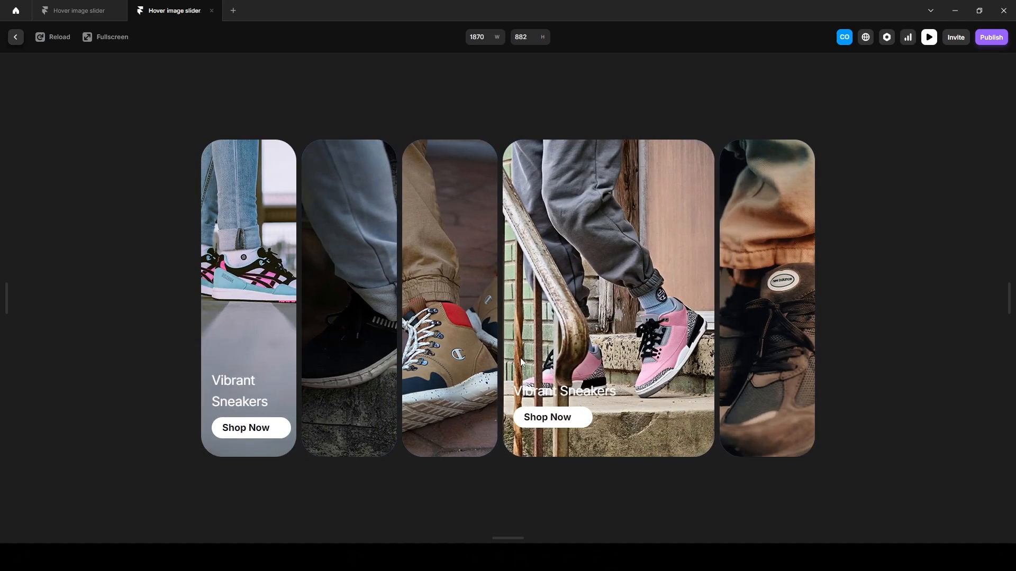
{"action": "mouse_move", "coordinate": [451, 368]}
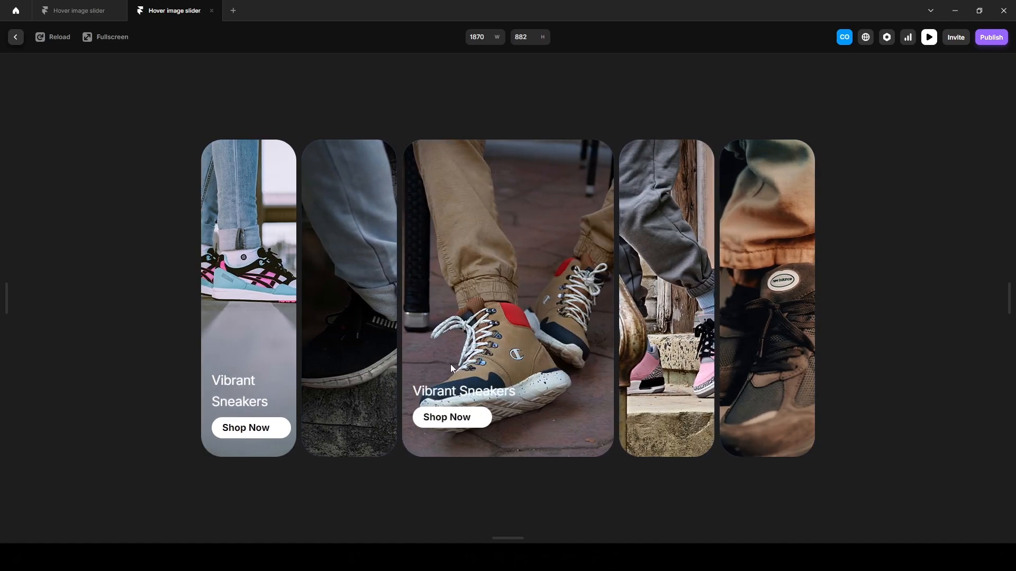
{"action": "mouse_move", "coordinate": [240, 399]}
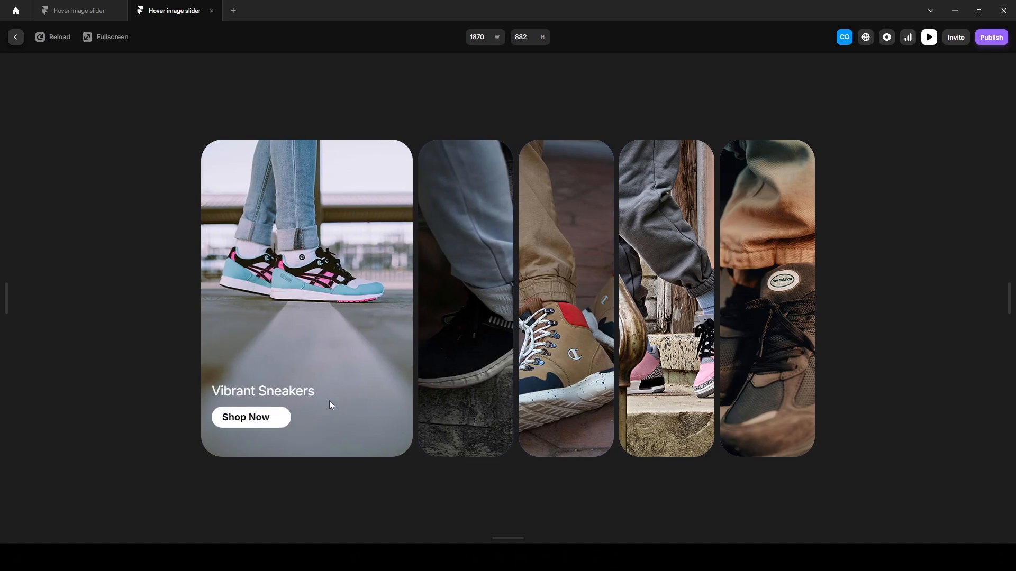
{"action": "mouse_move", "coordinate": [743, 397]}
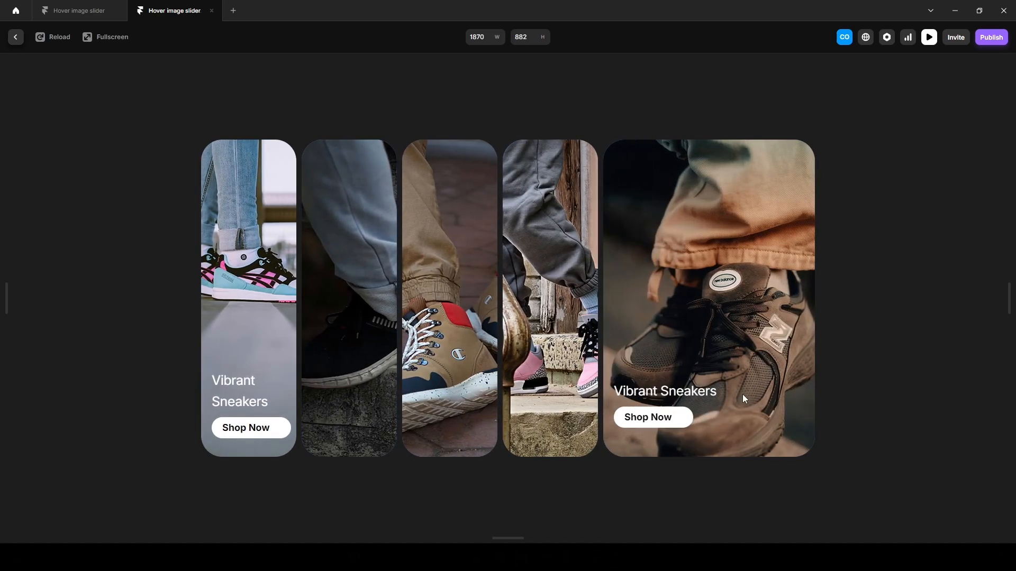
{"action": "left_click", "coordinate": [14, 40]}
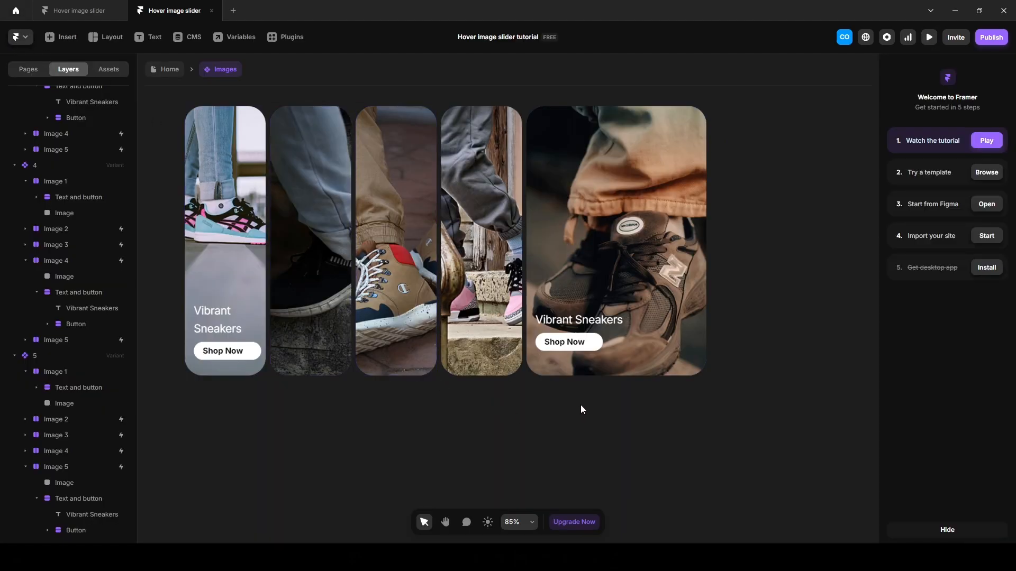
Hide the Text and button stack on Image 1 of variant 2 by setting its visibility to No.
{"action": "scroll", "coordinate": [580, 405], "scroll_direction": "down", "scroll_amount": 6}
{"action": "left_click_drag", "start_coordinate": [300, 455], "coordinate": [397, 398]}
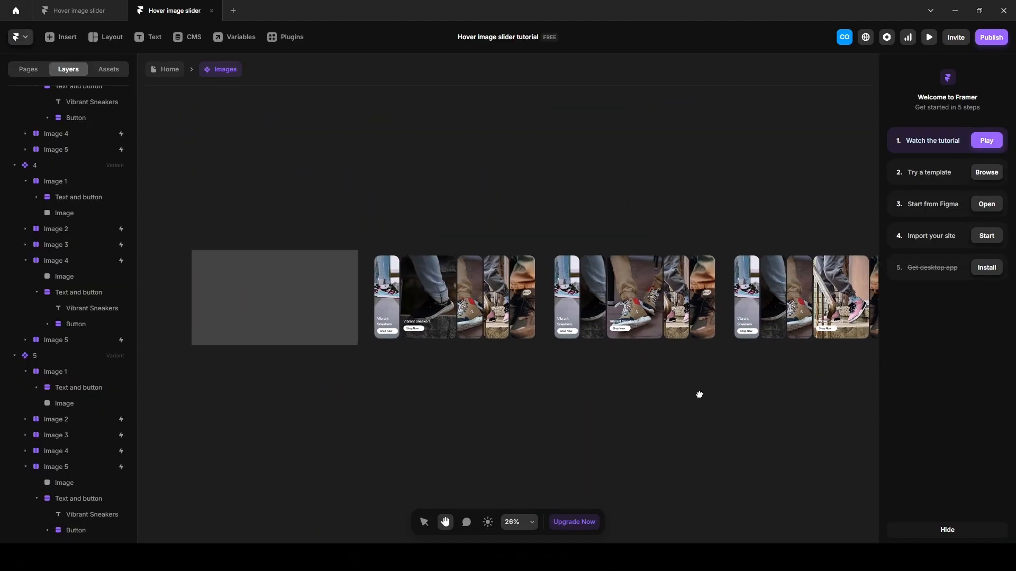
{"action": "scroll", "coordinate": [373, 325], "scroll_direction": "up", "scroll_amount": 3}
{"action": "scroll", "coordinate": [372, 329], "scroll_direction": "up", "scroll_amount": 2}
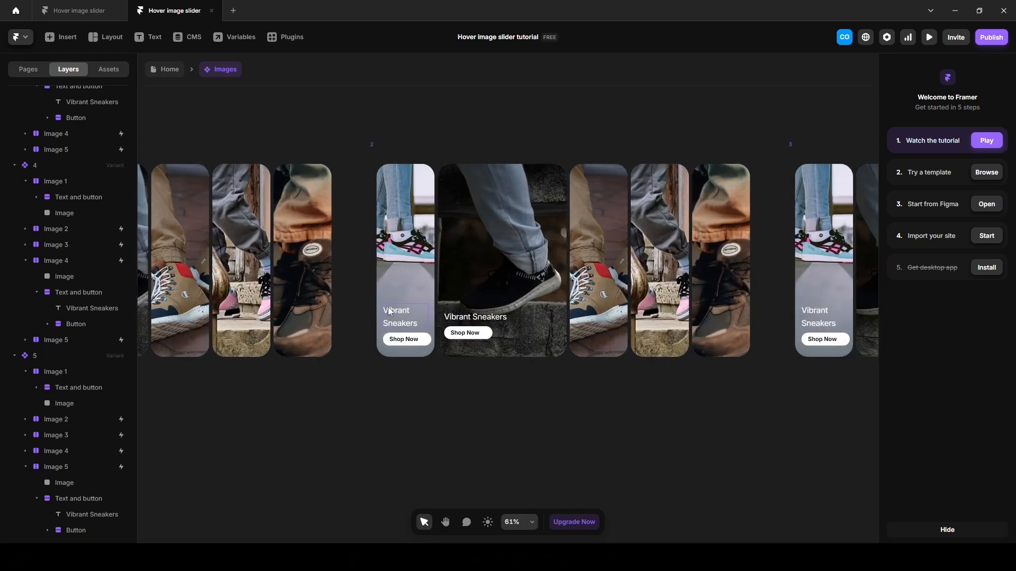
{"action": "left_click", "coordinate": [385, 301]}
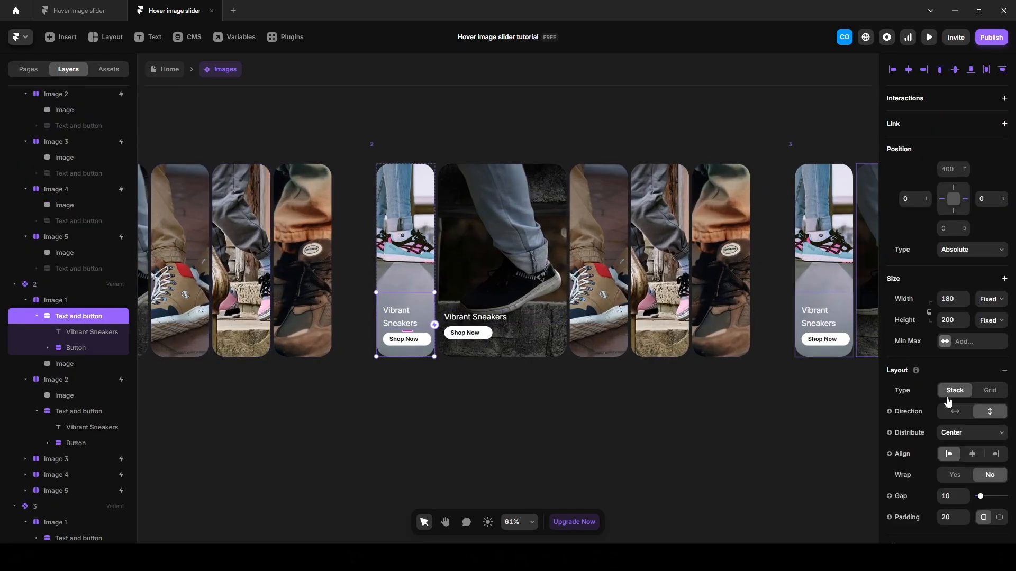
{"action": "scroll", "coordinate": [947, 398], "scroll_direction": "down", "scroll_amount": 2}
{"action": "scroll", "coordinate": [948, 395], "scroll_direction": "down", "scroll_amount": 4}
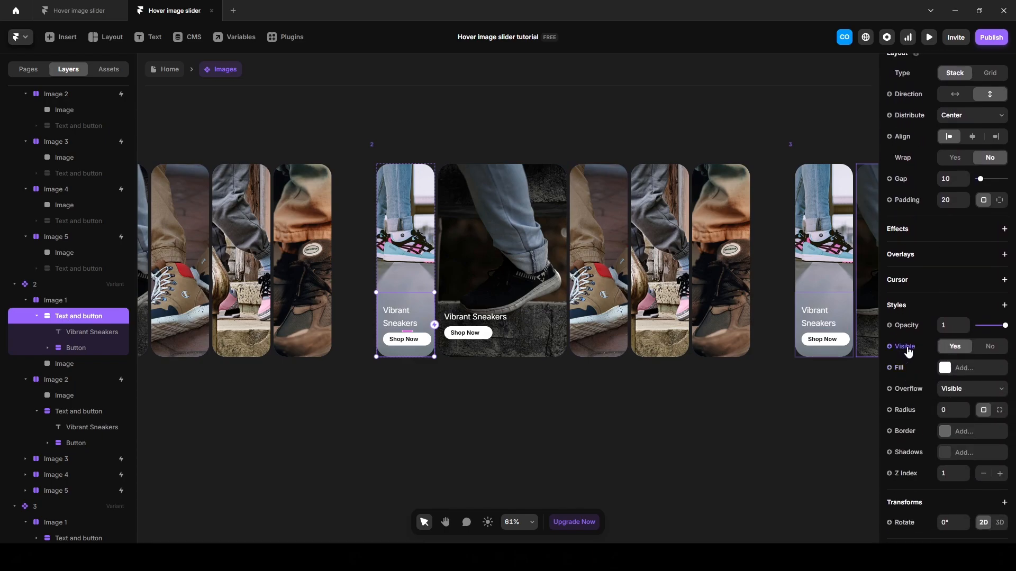
{"action": "left_click", "coordinate": [988, 347]}
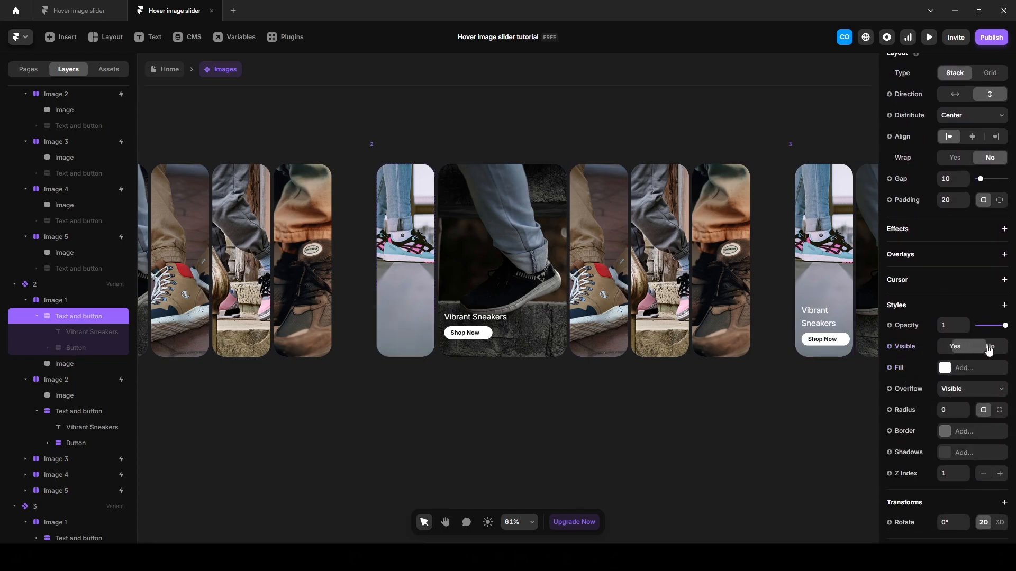
{"action": "left_click", "coordinate": [560, 459]}
Hide the Text and button stack on Image 1 of variant 3 by setting its visibility to No.
{"action": "scroll", "coordinate": [715, 444], "scroll_direction": "right", "scroll_amount": 5}
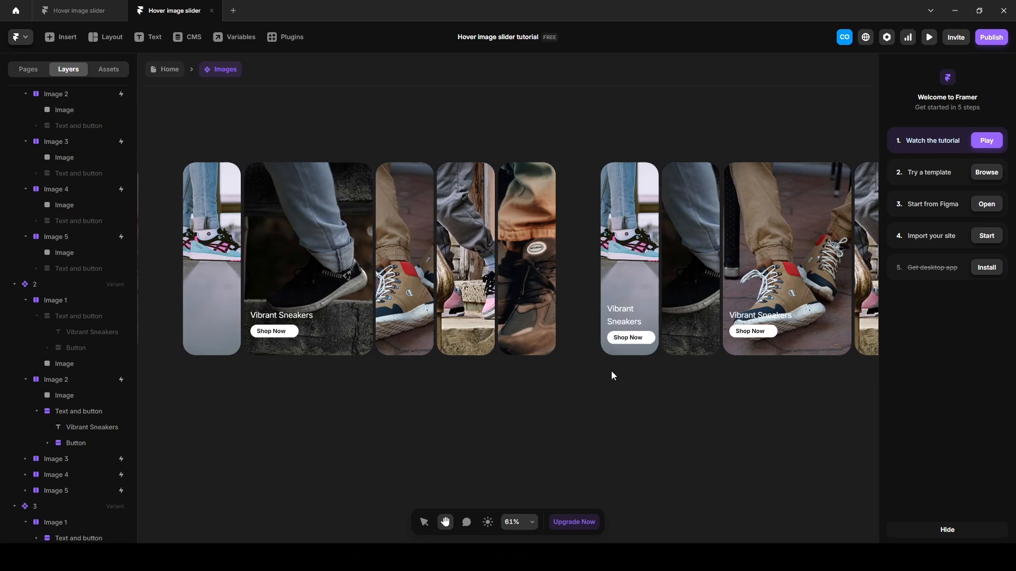
{"action": "left_click", "coordinate": [629, 300]}
{"action": "scroll", "coordinate": [962, 415], "scroll_direction": "down", "scroll_amount": 7}
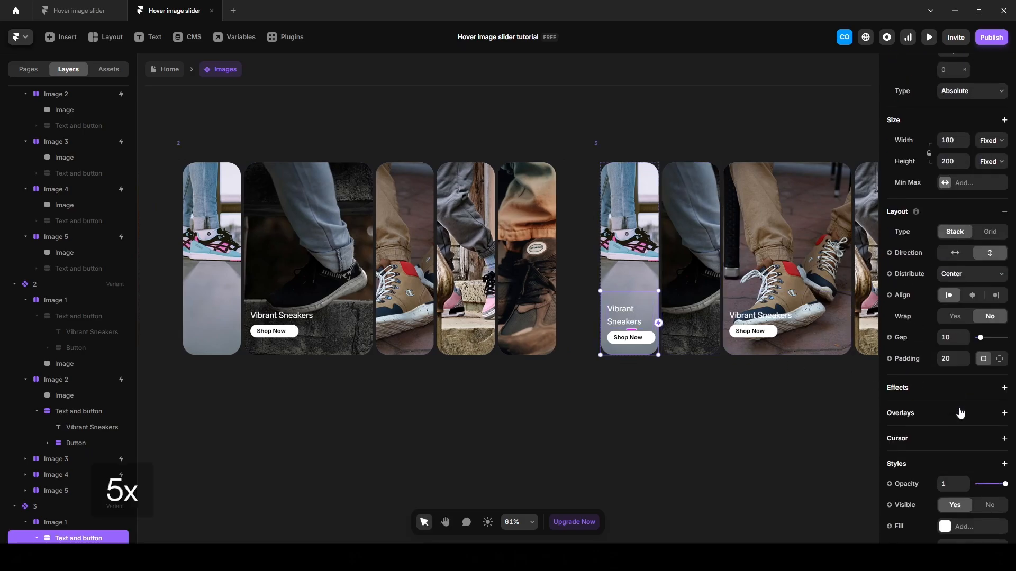
{"action": "left_click", "coordinate": [989, 270]}
{"action": "left_click", "coordinate": [634, 430]}
Hide the Text and button stack on Image 1 of variant 4 by setting its visibility to No.
{"action": "left_click_drag", "start_coordinate": [634, 430], "coordinate": [169, 421]}
{"action": "left_click", "coordinate": [581, 293]}
{"action": "scroll", "coordinate": [957, 378], "scroll_direction": "down", "scroll_amount": 7}
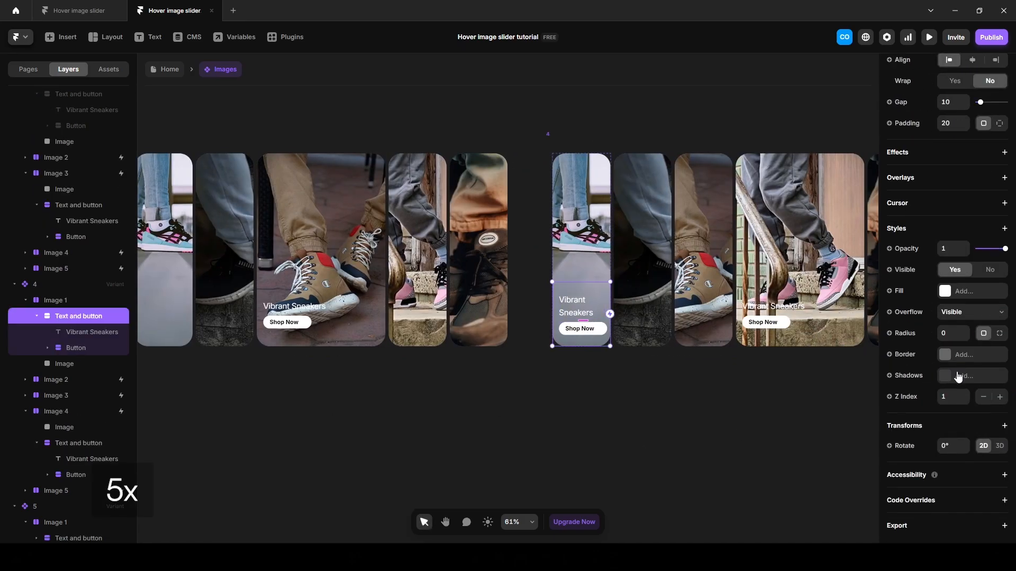
{"action": "left_click", "coordinate": [989, 270]}
{"action": "left_click", "coordinate": [738, 418]}
Hide the Text and button stack on Image 1 of variant 5 by setting its visibility to No.
{"action": "left_click_drag", "start_coordinate": [738, 418], "coordinate": [390, 411]}
{"action": "left_click", "coordinate": [651, 307]}
{"action": "scroll", "coordinate": [975, 432], "scroll_direction": "down", "scroll_amount": 5}
{"action": "left_click", "coordinate": [990, 400]}
{"action": "left_click", "coordinate": [526, 408]}
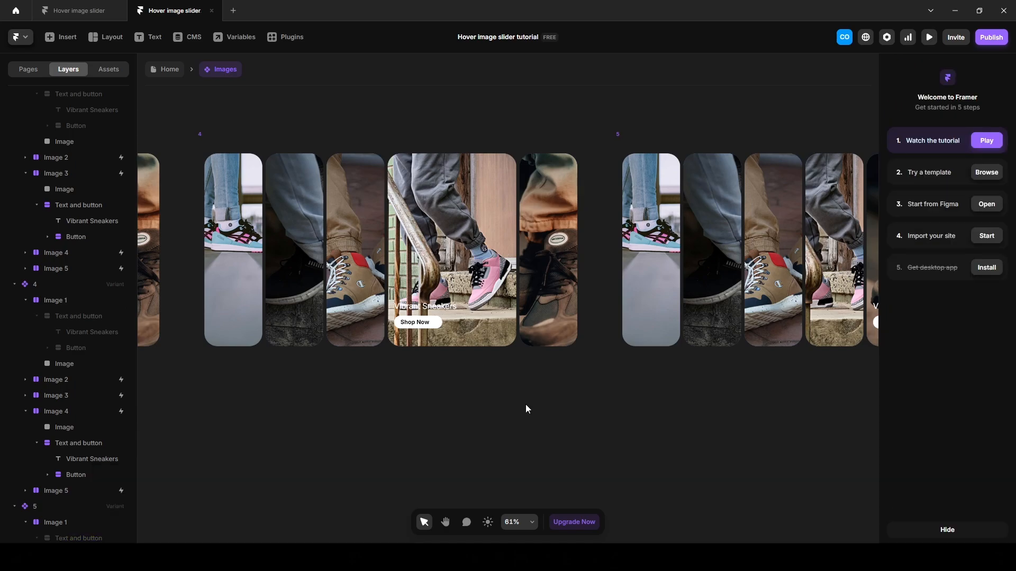
Preview the slider to check the title and button overlay on the expanded image.
{"action": "left_click", "coordinate": [929, 38]}
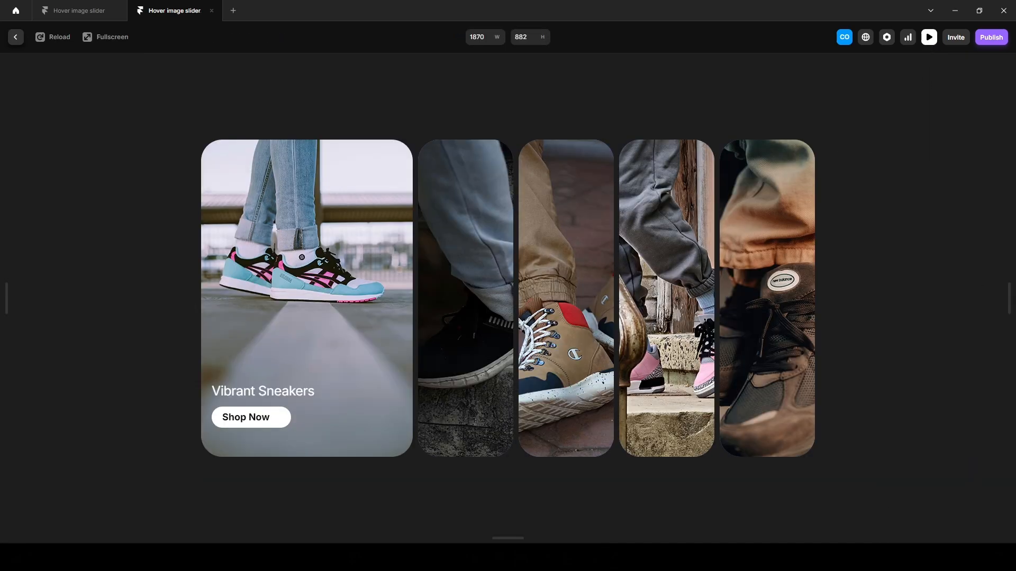